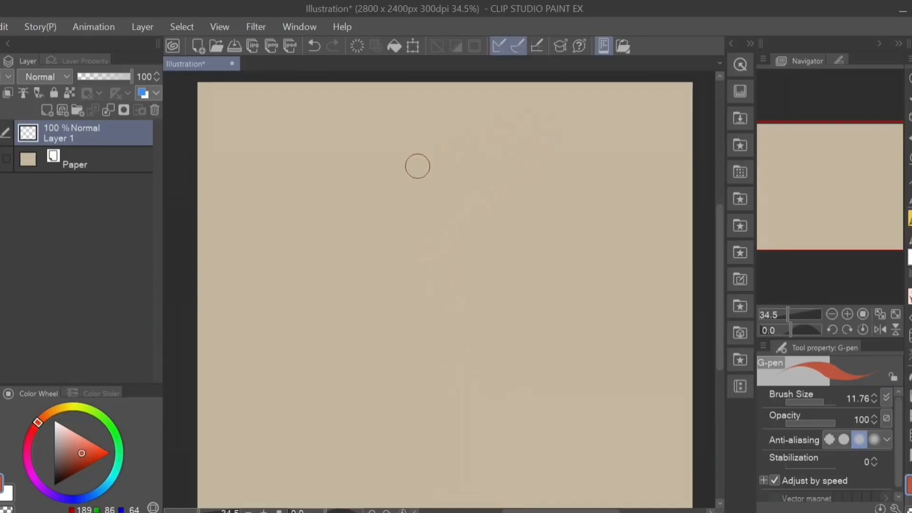
Step: Draw a red star in the upper-left part of the beige canvas with the G-pen
mouse_move(265, 235)
mouse_down()
mouse_move(276, 184)
mouse_move(292, 171)
mouse_move(313, 233)
mouse_move(250, 190)
mouse_move(318, 181)
mouse_move(264, 236)
mouse_move(284, 170)
mouse_move(296, 210)
mouse_move(303, 191)
mouse_move(266, 193)
mouse_move(283, 183)
mouse_up()
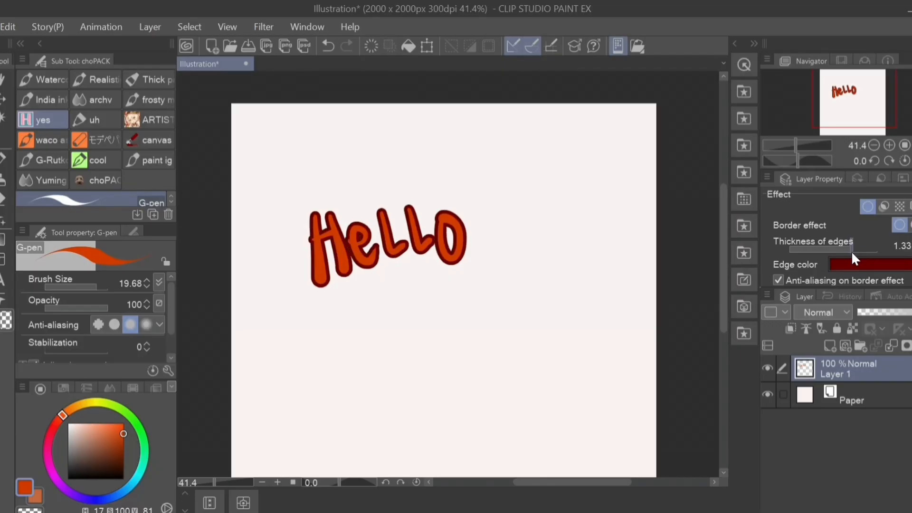
Step: Adjust the lettering's edge thickness, enable Extract line, and use the plain Edge style for its Border effect
drag(854, 252, 883, 253)
click(884, 207)
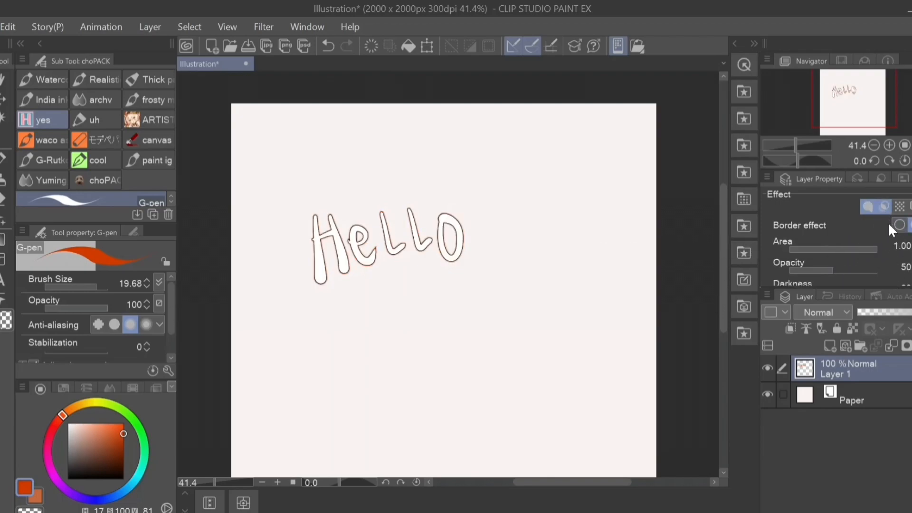
click(869, 208)
click(884, 209)
click(885, 209)
click(866, 207)
click(898, 226)
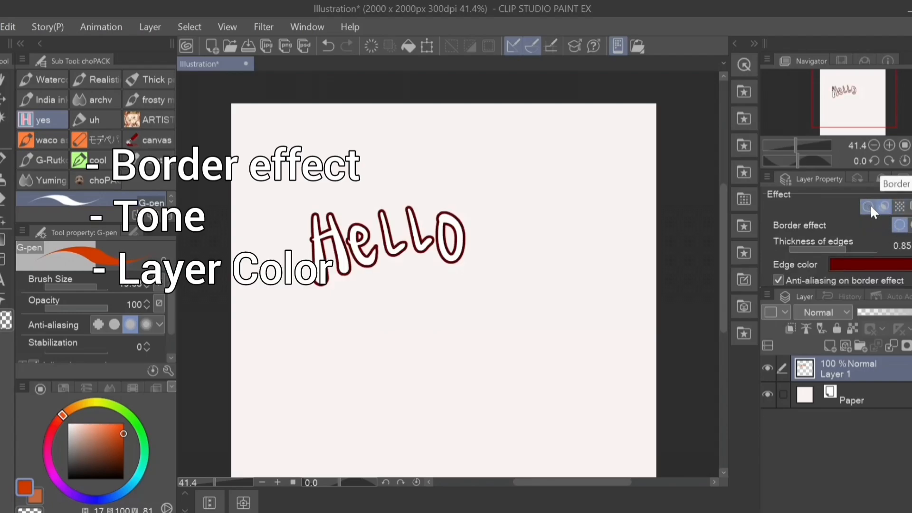
Step: Swap the lettering's Border effect for Tone and turn off the extracted line's Black fill
click(871, 205)
click(899, 206)
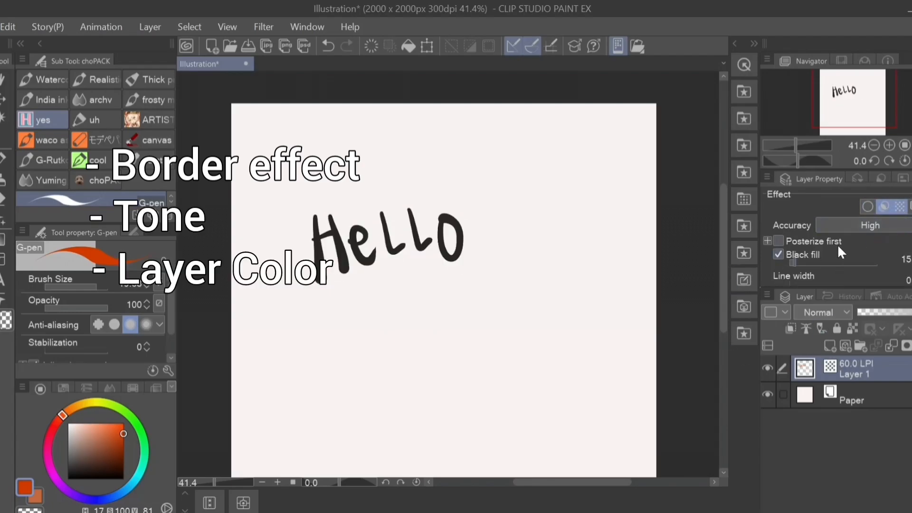
scroll(855, 237, down, 3)
scroll(855, 238, up, 1)
click(778, 206)
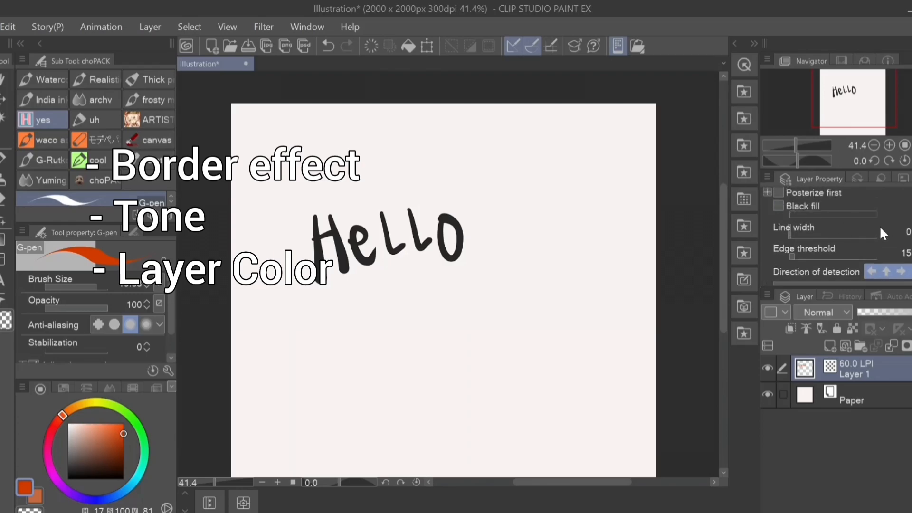
Step: Set the lettering's tone frequency to 5.0 and its density to Use brightness of image
scroll(836, 233, up, 5)
scroll(836, 233, down, 3)
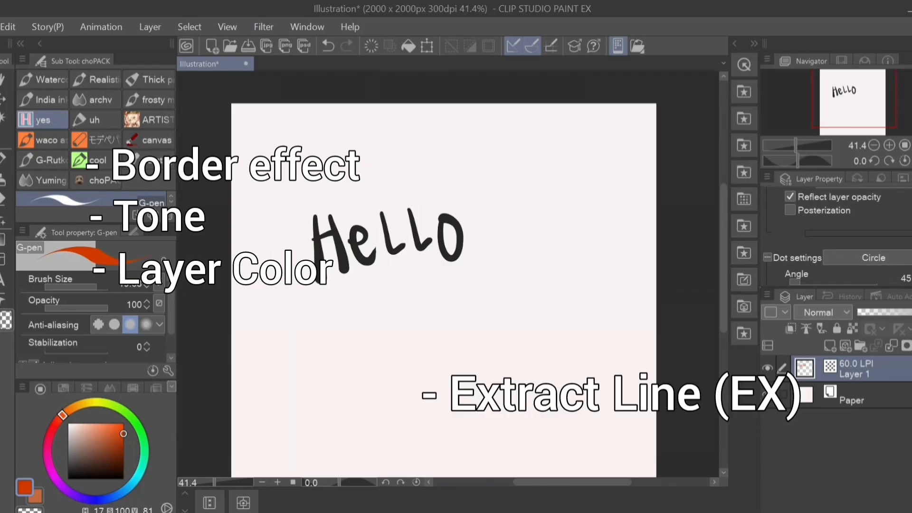
scroll(845, 238, up, 4)
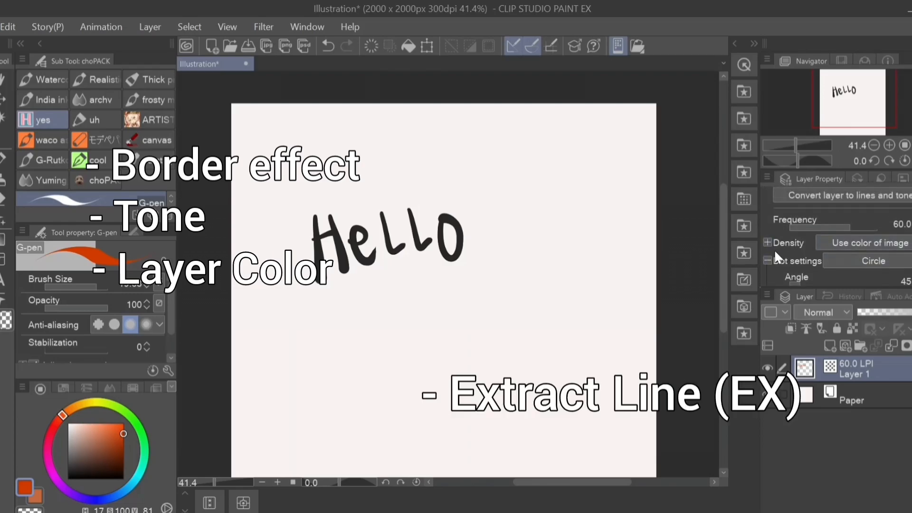
drag(843, 230, 799, 226)
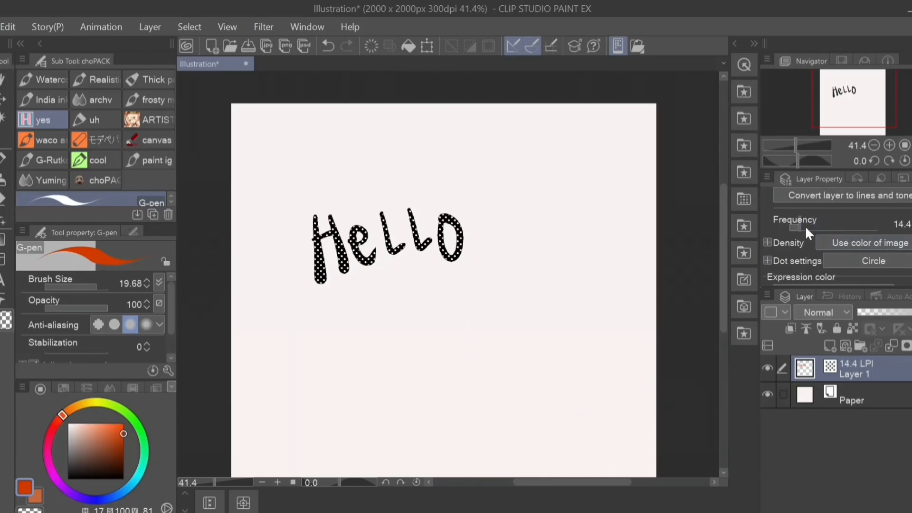
click(862, 247)
click(892, 274)
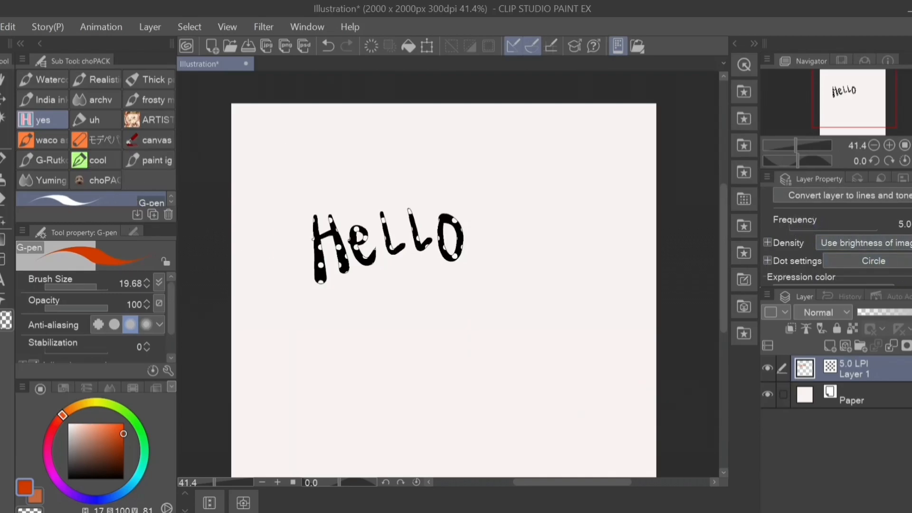
Step: Change the layer color of the toned lettering to a dark blue
scroll(903, 219, up, 4)
click(883, 206)
click(874, 264)
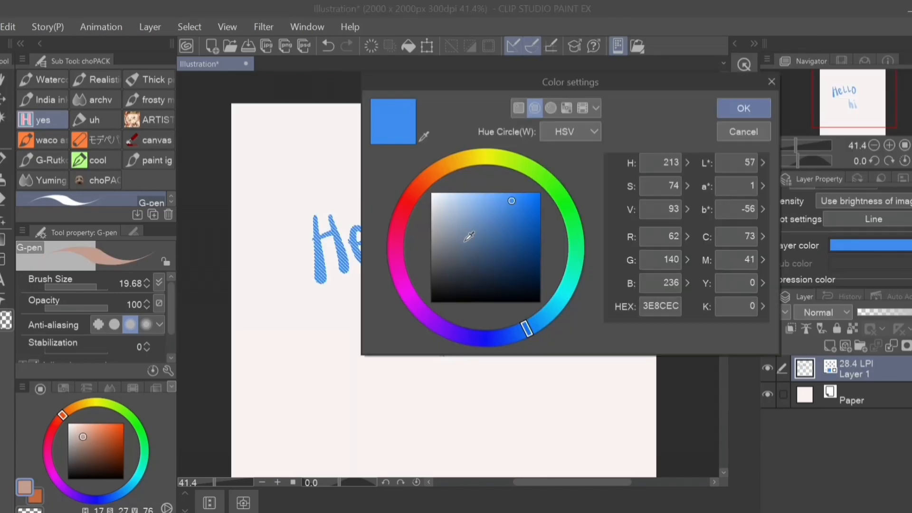
click(539, 248)
click(746, 108)
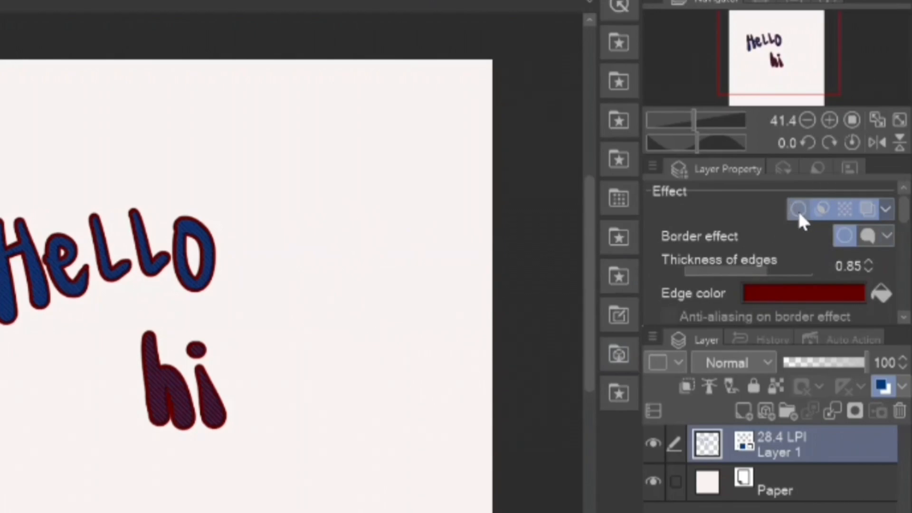
Step: Turn off the Border, Extract line, Tone and Layer color effects on Layer 1
click(797, 210)
click(819, 209)
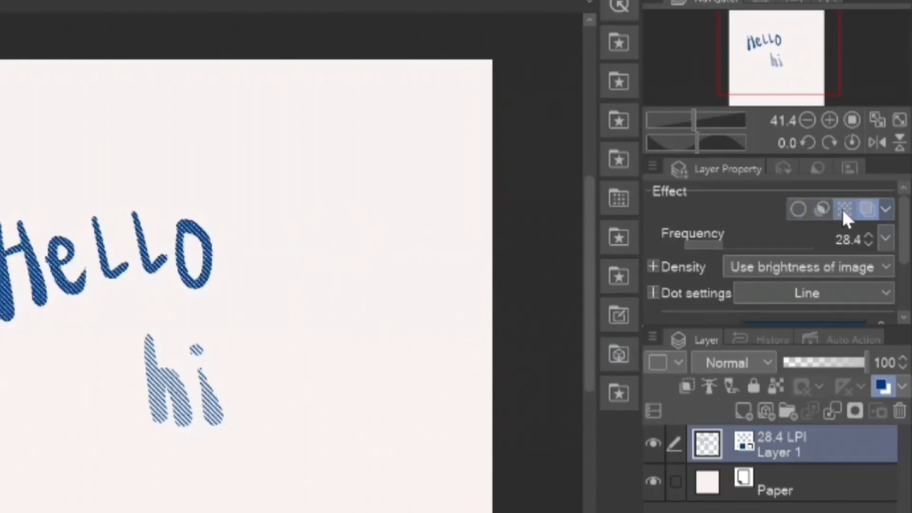
click(844, 209)
click(867, 209)
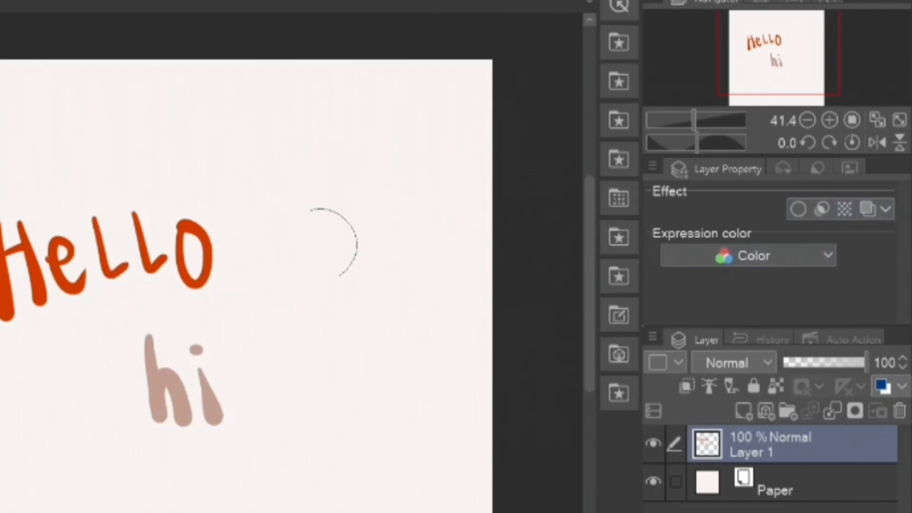
Step: Turn the Border, Tone and Layer color effects of Layer 1 back on
click(800, 210)
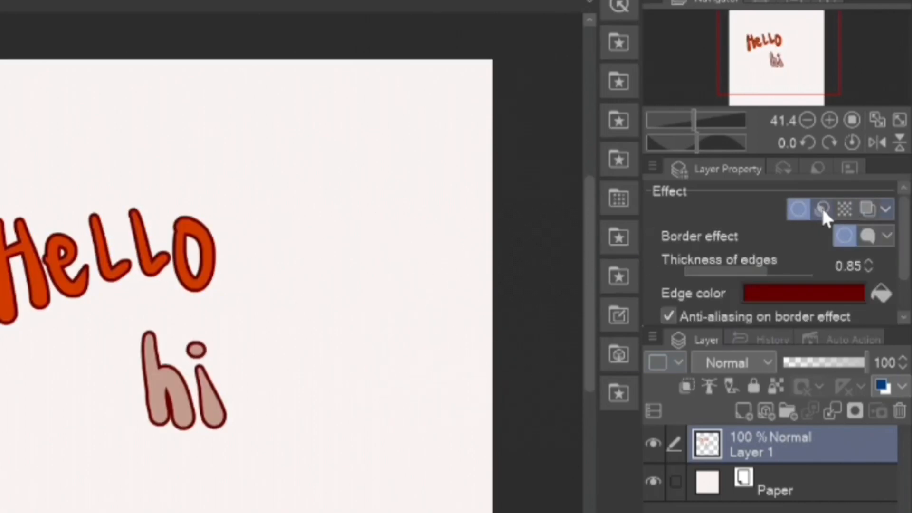
click(844, 209)
click(866, 210)
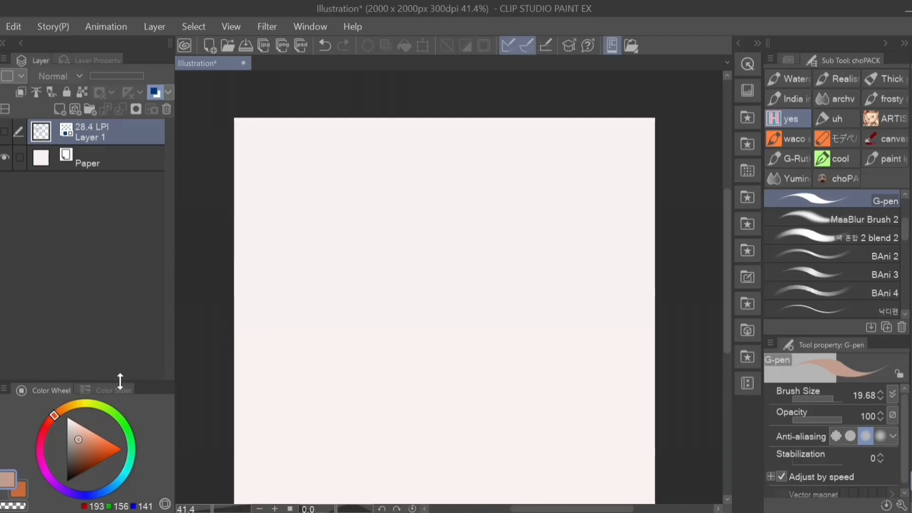
Step: Check the docked palettes, showing Layer Property, Navigator and Layer in turn
click(110, 390)
click(61, 387)
click(90, 60)
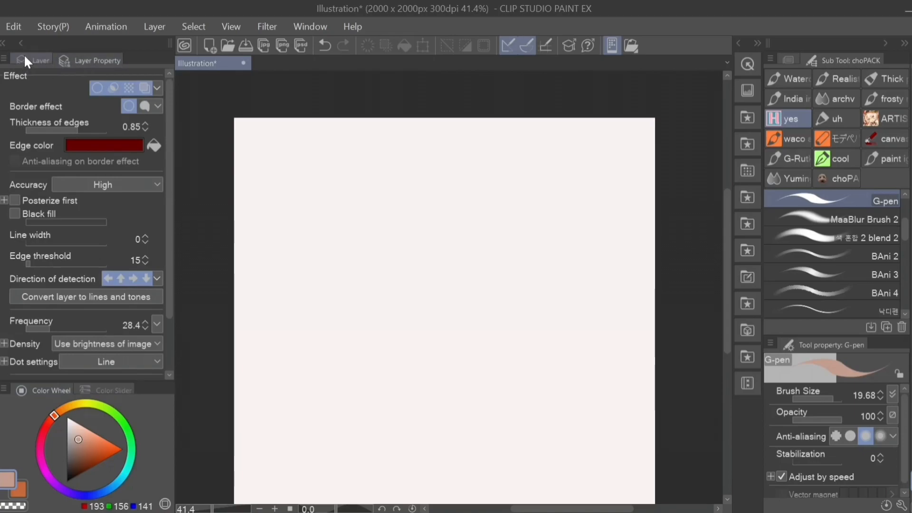
click(788, 61)
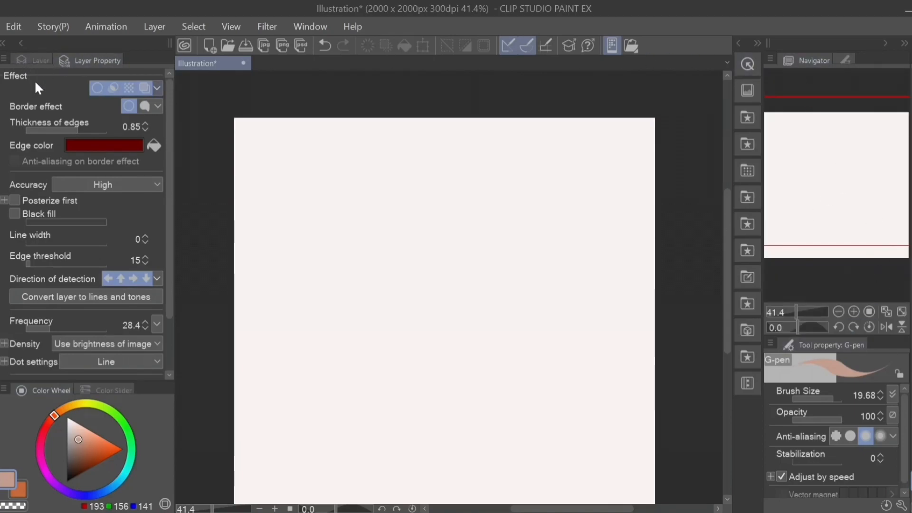
click(44, 56)
Step: Look up the workspace's Reset to Default option
click(310, 26)
mouse_move(364, 45)
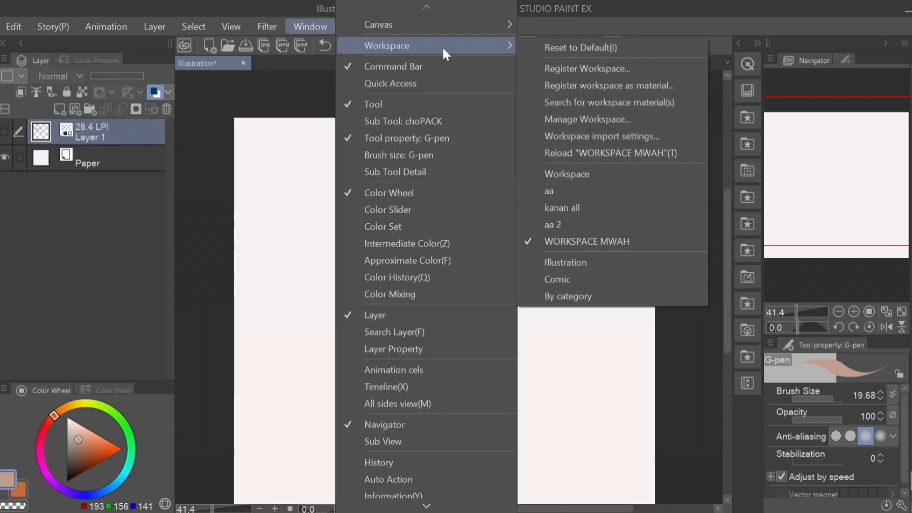
click(614, 47)
click(475, 223)
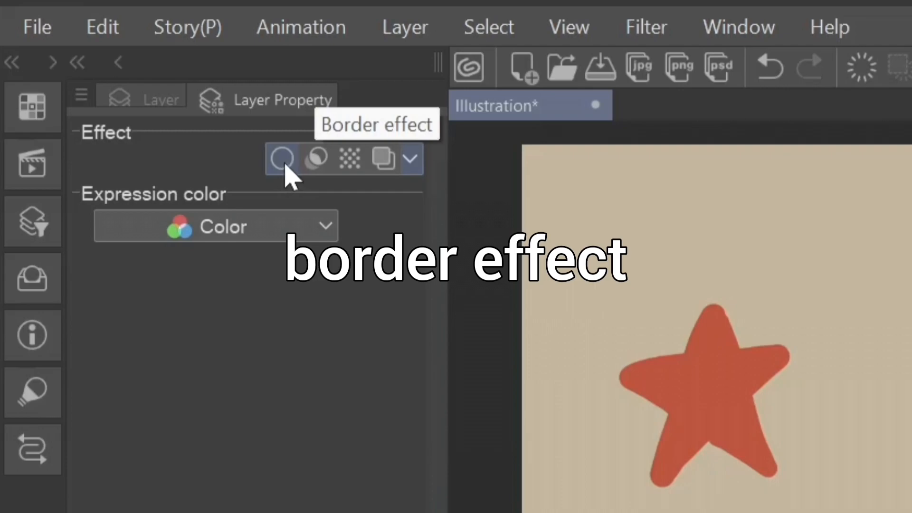
Step: Apply a white Border effect with a thickness of 0.25 to the star
click(284, 162)
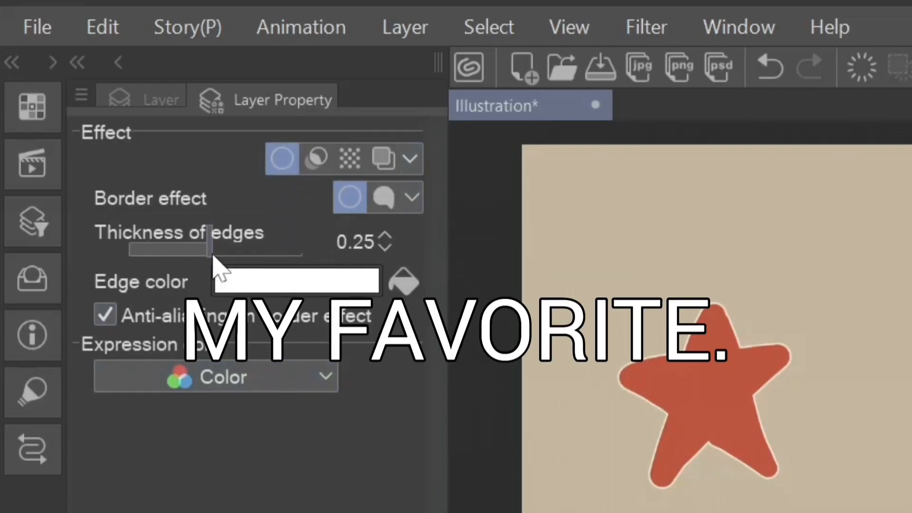
click(213, 251)
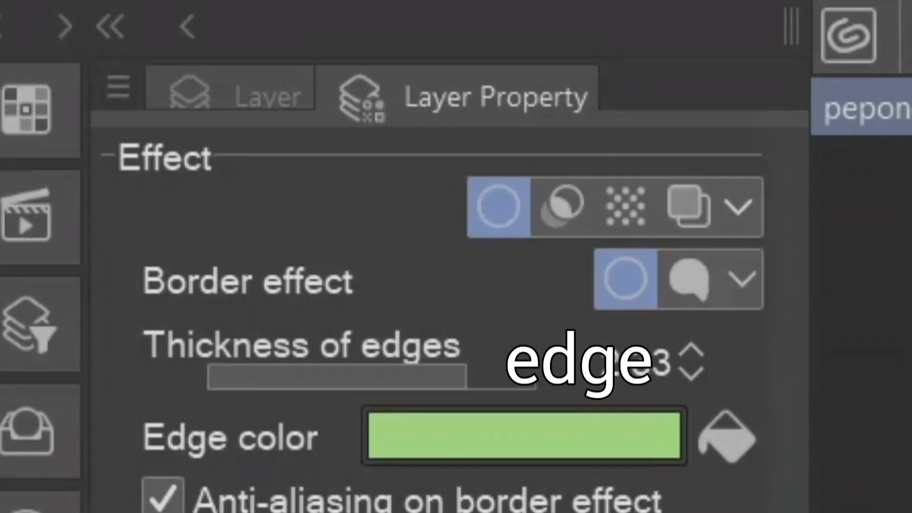
Step: Switch the green border in the other illustration to the watercolor edge style and adjust its settings
click(689, 279)
drag(399, 375, 546, 444)
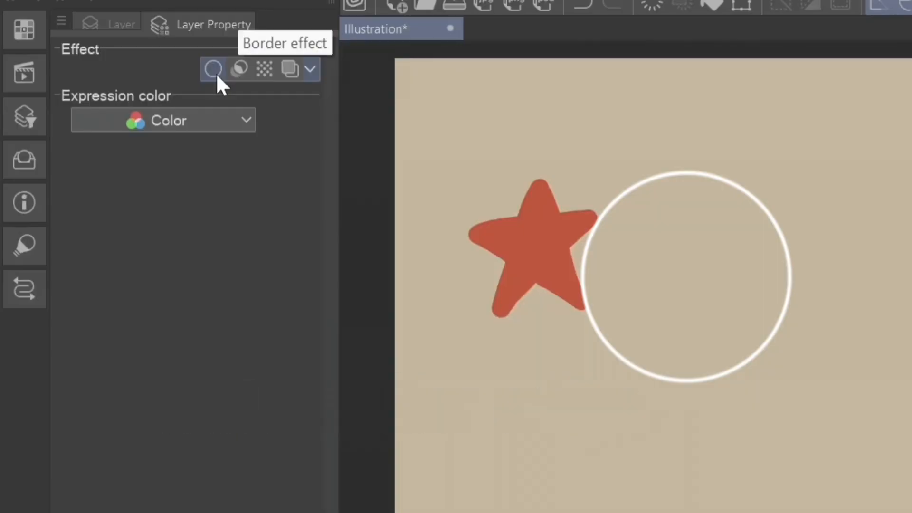
Step: Apply the Border effect to the red star and set the thickness of its edges to 4.78
click(214, 69)
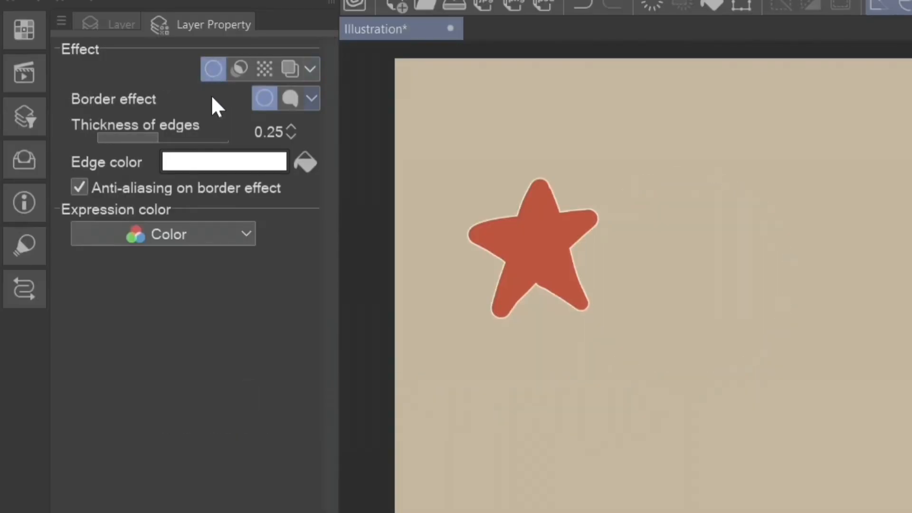
click(162, 138)
drag(162, 138, 213, 138)
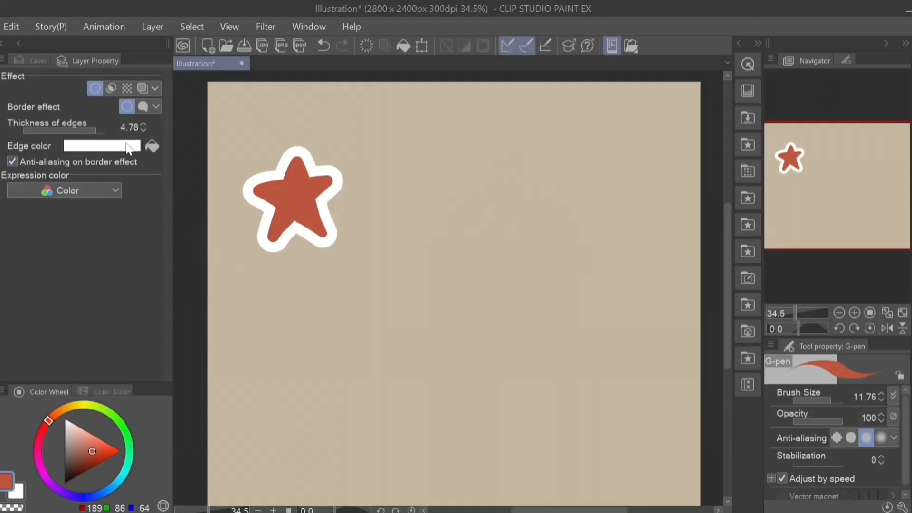
Step: Change the star border's edge color to olive green
click(126, 144)
click(504, 241)
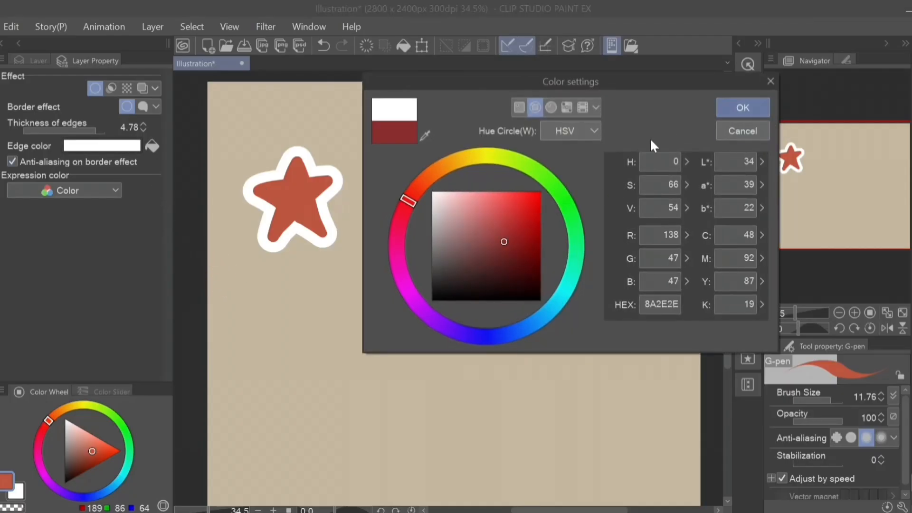
click(523, 164)
click(734, 108)
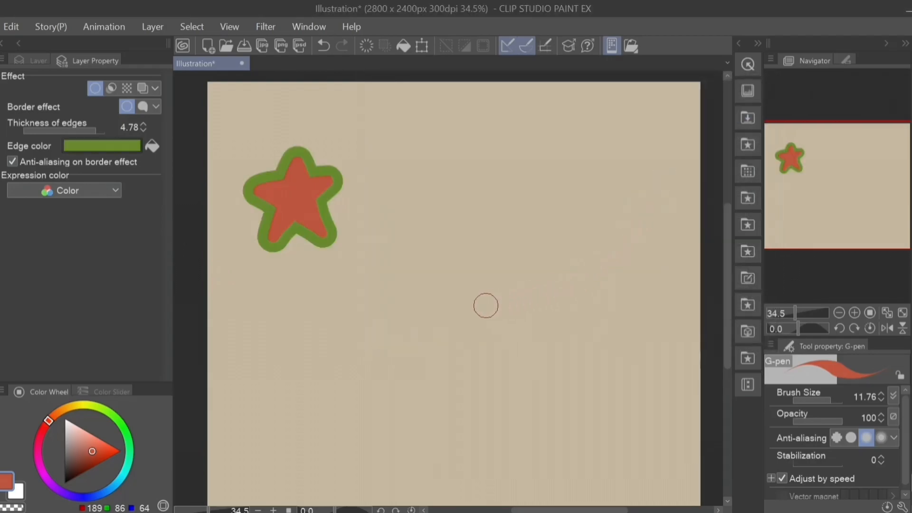
Step: Draw a tulip-like shape, a heart and a smiley face beside the star, and adjust their border thickness
mouse_move(437, 246)
mouse_down()
mouse_move(425, 210)
mouse_move(445, 195)
mouse_move(482, 238)
mouse_move(469, 259)
mouse_move(453, 243)
mouse_move(466, 252)
mouse_move(447, 273)
mouse_up()
mouse_move(361, 294)
mouse_down()
mouse_move(378, 322)
mouse_move(390, 293)
mouse_move(381, 321)
mouse_move(378, 292)
mouse_up()
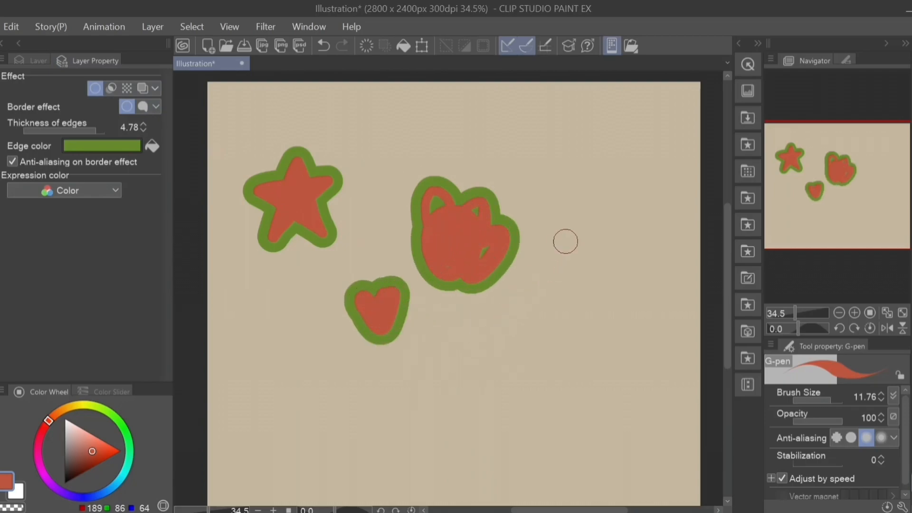
drag(532, 161, 586, 153)
mouse_move(536, 198)
mouse_down()
mouse_move(597, 204)
mouse_move(598, 194)
mouse_up()
drag(566, 178, 567, 185)
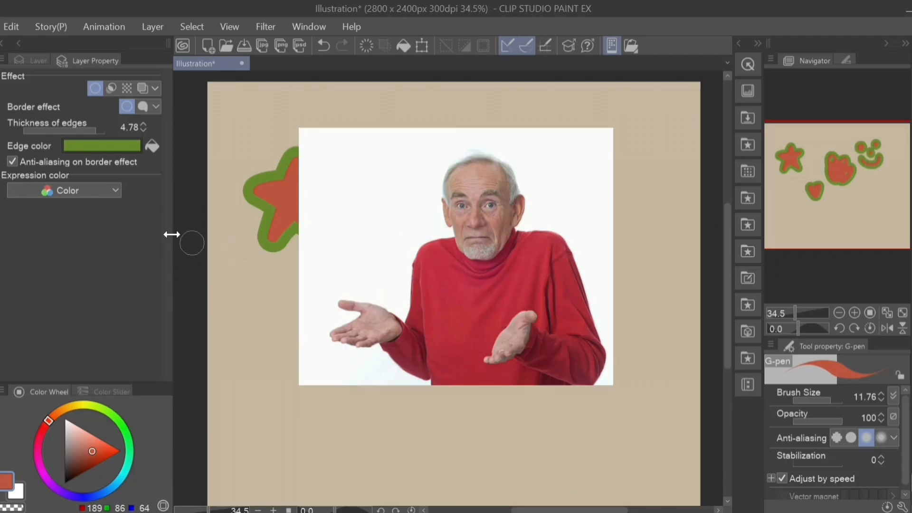
drag(96, 125, 86, 130)
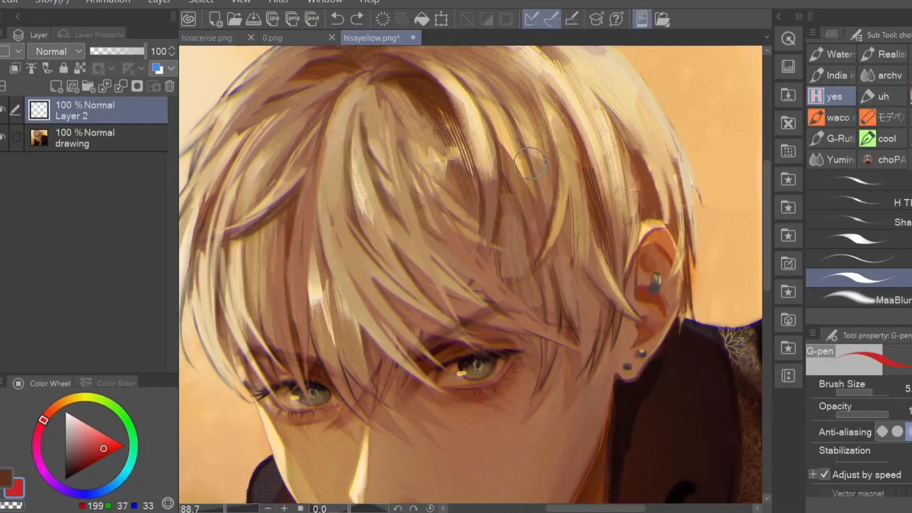
Step: Draw a red heart over the character's hair on the new layer and apply the Border effect to it
mouse_move(530, 163)
mouse_down()
mouse_move(541, 194)
mouse_move(518, 155)
mouse_move(544, 185)
mouse_move(565, 154)
mouse_move(547, 198)
mouse_up()
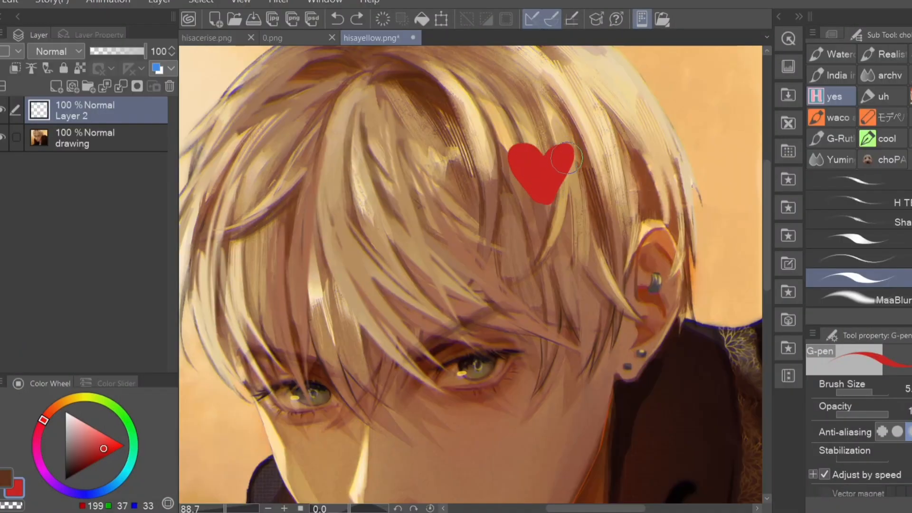
drag(586, 239, 569, 285)
drag(519, 238, 509, 266)
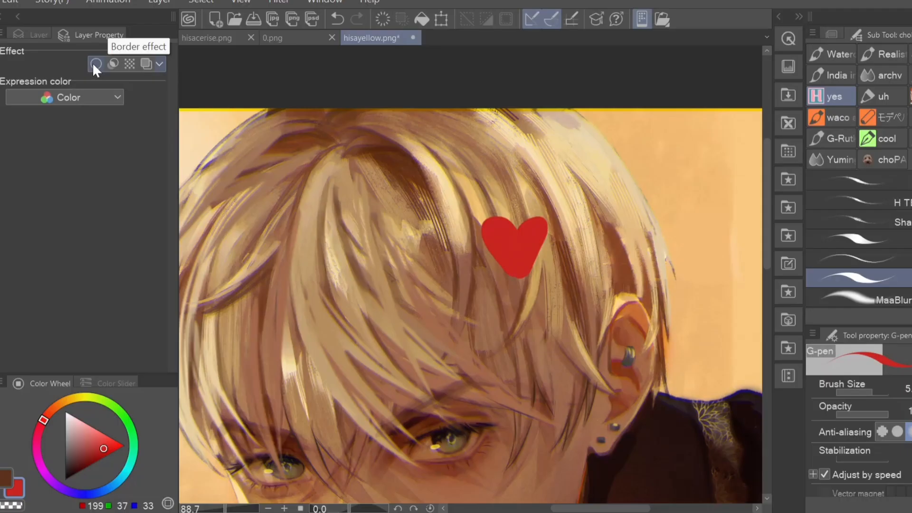
click(92, 62)
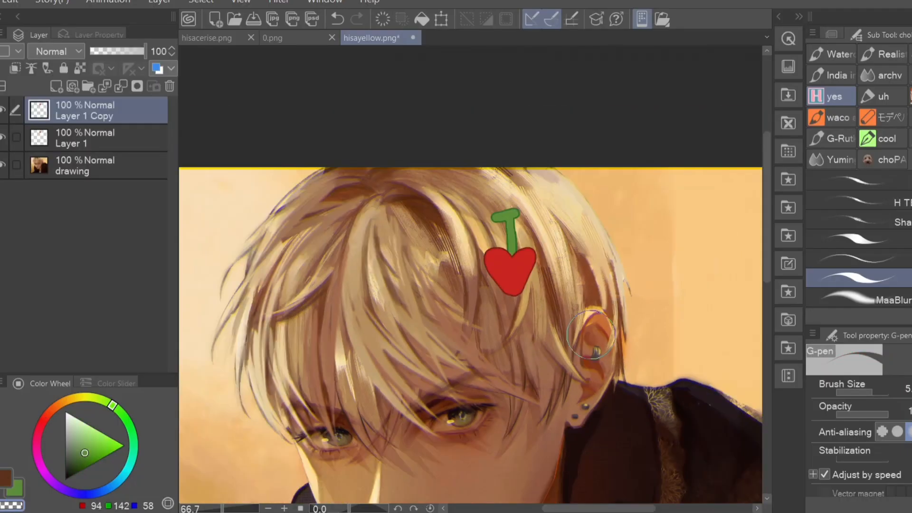
Step: Transform the copied cherry into a tilted second cherry and position the pair on the hair above the ear
key(ctrl+t)
drag(561, 285, 565, 258)
drag(537, 283, 542, 338)
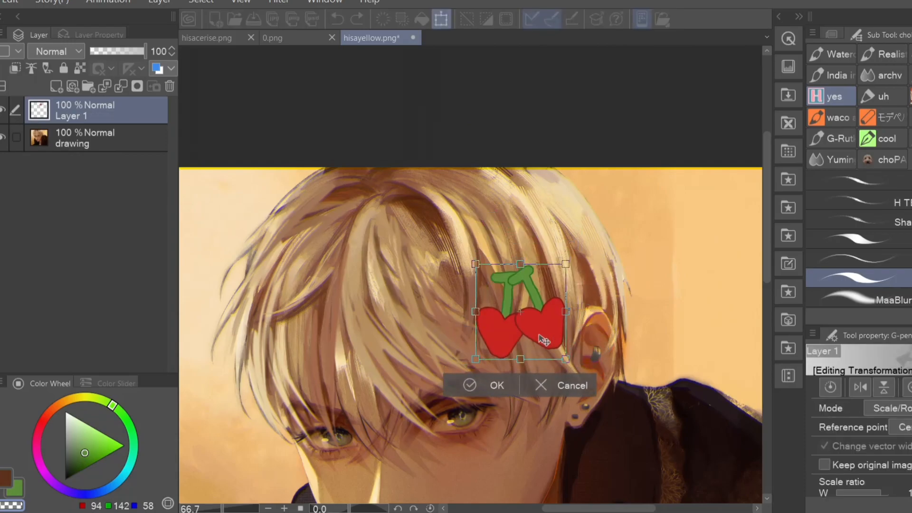
click(472, 387)
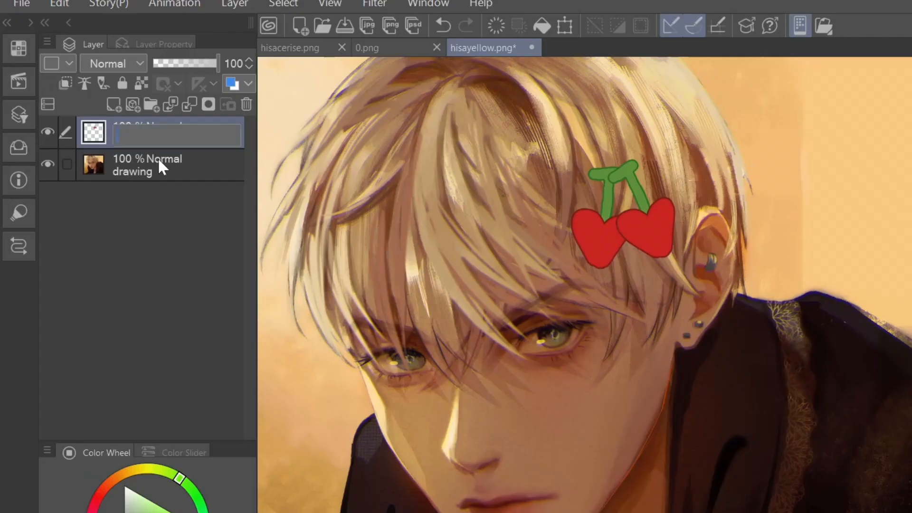
Step: Rename the cherry layer to accessories
text(acces)
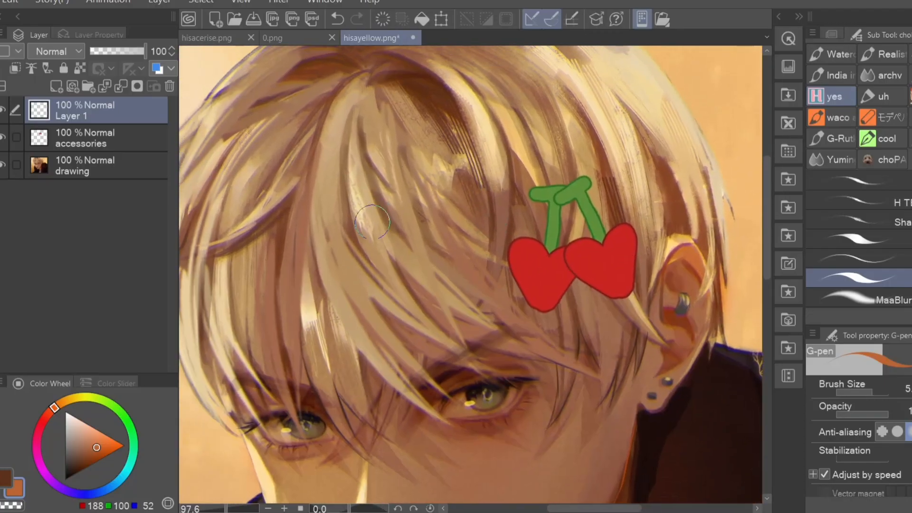
Step: Draw an orange-brown paw print with four toe pads on the hair next to the cherries
mouse_move(377, 232)
mouse_down()
mouse_move(415, 170)
mouse_move(438, 213)
mouse_move(396, 199)
mouse_move(374, 213)
mouse_move(381, 226)
mouse_move(376, 217)
mouse_move(386, 226)
mouse_move(401, 203)
mouse_move(429, 210)
mouse_move(417, 184)
mouse_up()
click(343, 180)
click(368, 141)
click(410, 129)
click(455, 149)
Step: Tilt the paw print slightly in place and merge its layer down into the accessories layer
key(ctrl+t)
drag(464, 213, 473, 218)
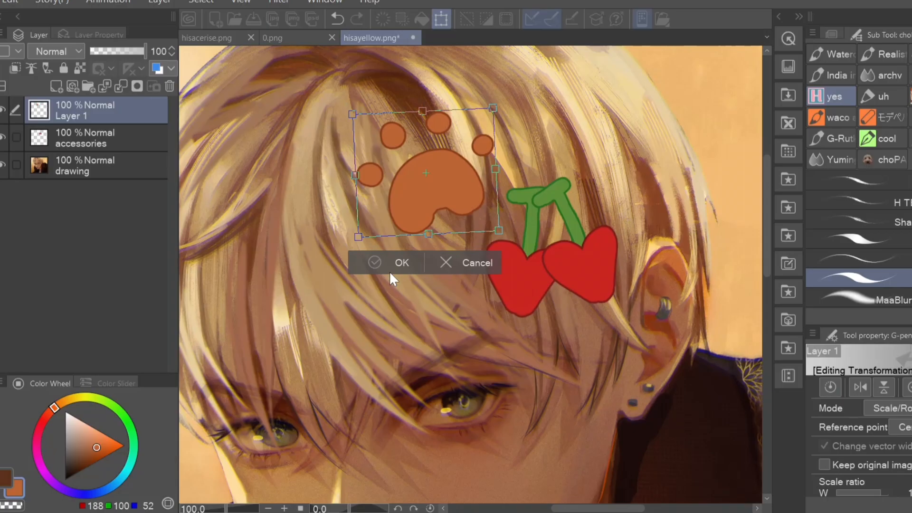
click(389, 270)
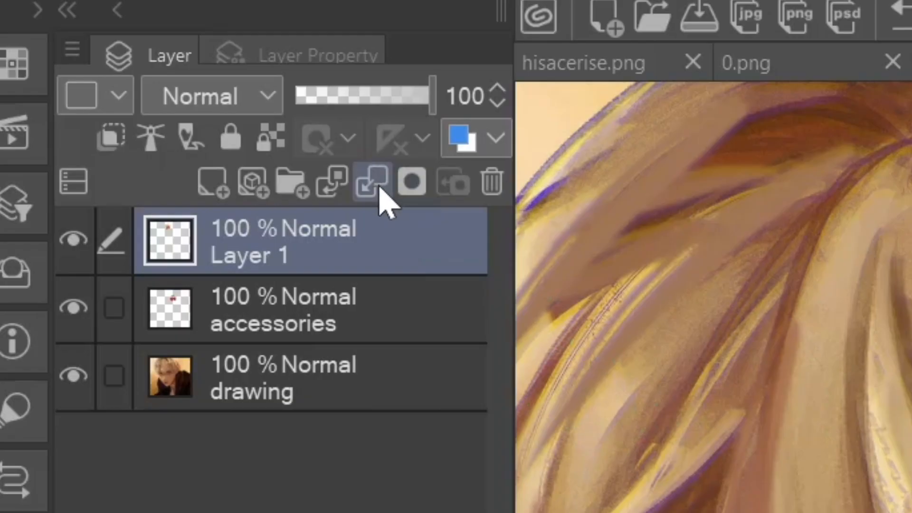
click(380, 188)
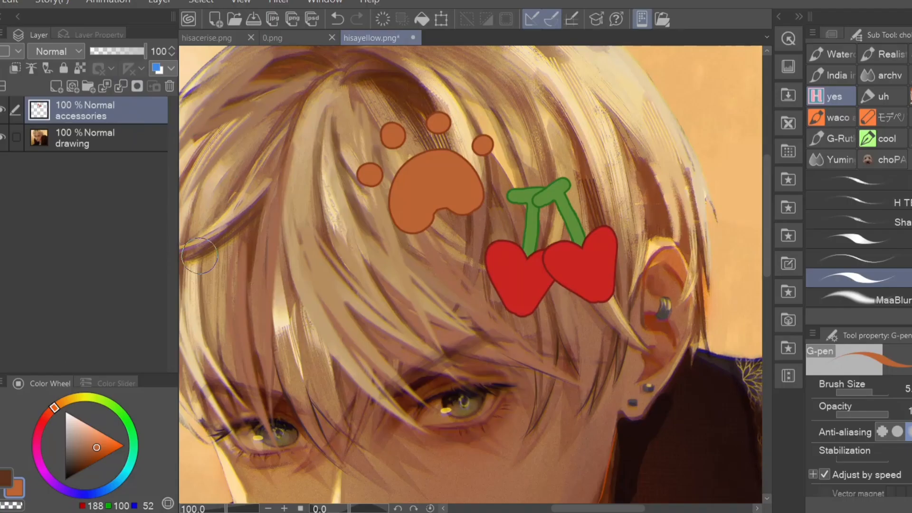
Step: Apply the Border effect to the accessories layer with a 0.40 edge thickness and edge color E4D4D4
click(97, 34)
click(96, 64)
drag(147, 102, 161, 101)
click(114, 124)
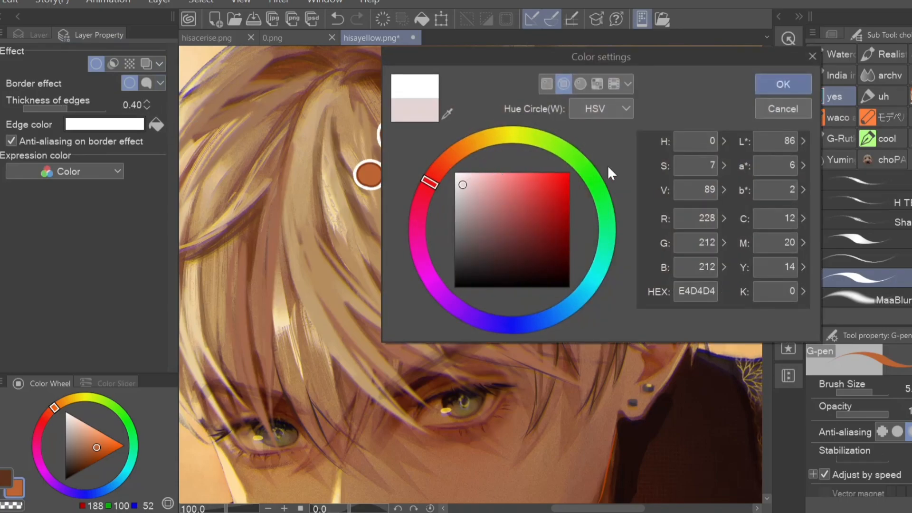
click(783, 85)
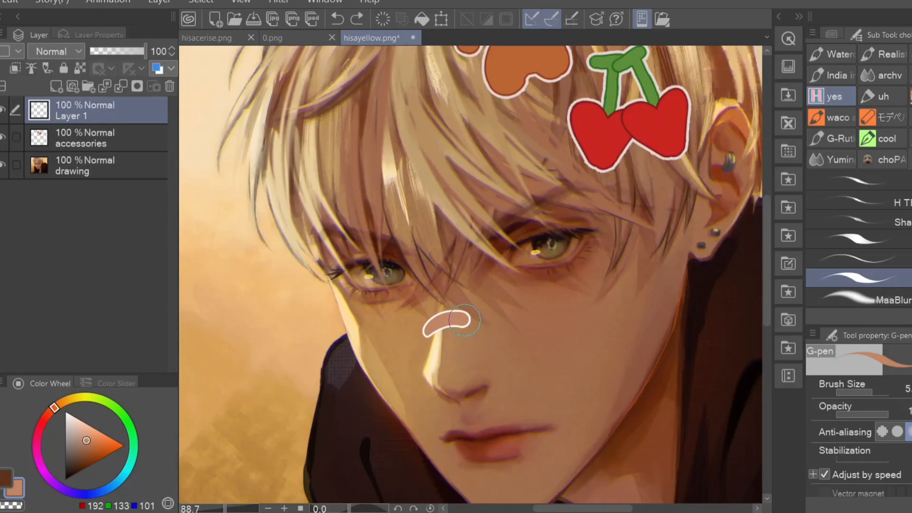
Step: Draw a curved light-brown bandage with a white border across the bridge of the character's nose
mouse_move(428, 335)
mouse_down()
mouse_move(478, 331)
mouse_move(460, 325)
mouse_move(425, 335)
mouse_move(444, 317)
mouse_up()
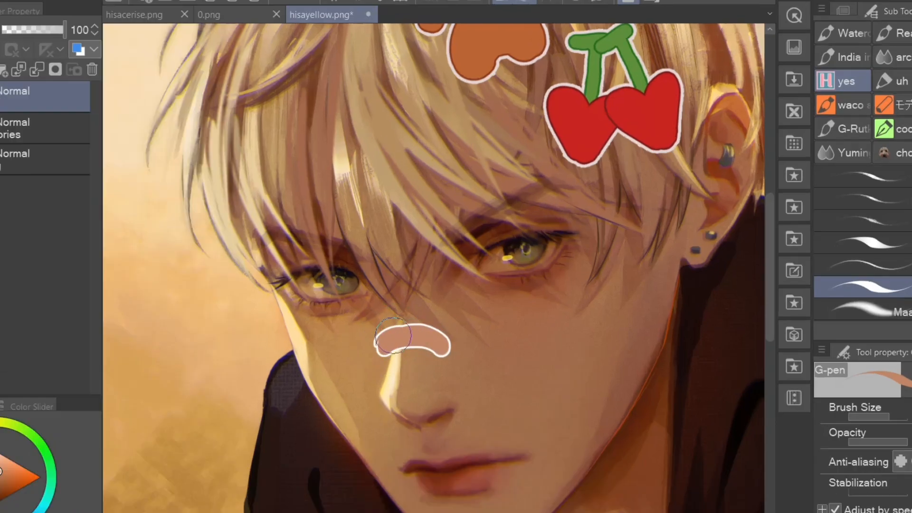
key(ctrl+z)
drag(385, 342, 426, 328)
drag(426, 329, 433, 334)
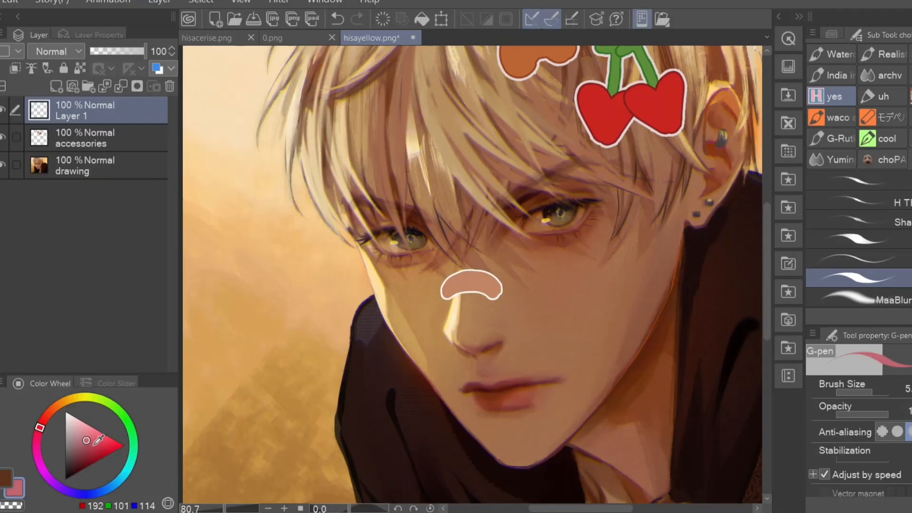
Step: Draw a pink heart on the character's cheek and a small dark red kiss mark below it
drag(86, 441, 92, 446)
scroll(641, 319, up, 1)
mouse_move(532, 269)
mouse_down()
mouse_move(552, 260)
mouse_move(552, 284)
mouse_move(540, 276)
mouse_move(548, 287)
mouse_move(530, 273)
mouse_move(546, 287)
mouse_up()
mouse_move(490, 334)
mouse_down()
mouse_move(515, 341)
mouse_move(512, 352)
mouse_move(519, 340)
mouse_move(502, 345)
mouse_move(513, 332)
mouse_up()
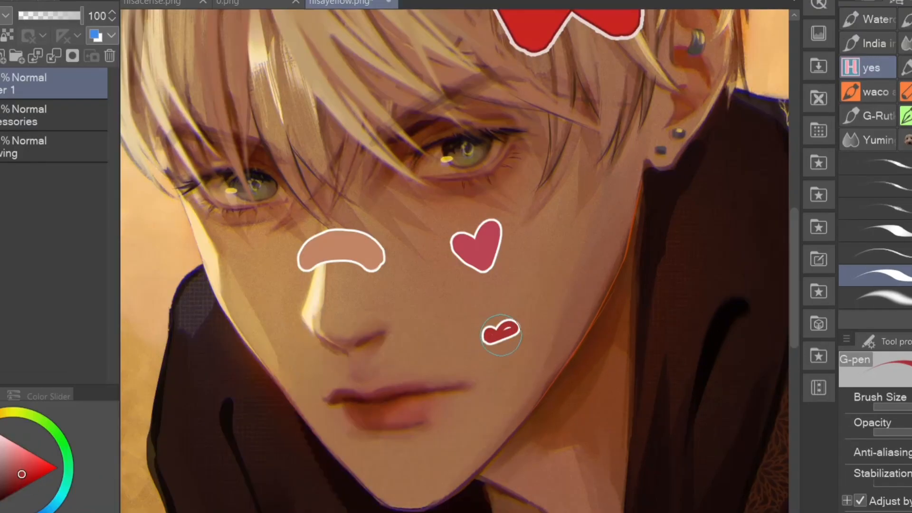
key(ctrl+z)
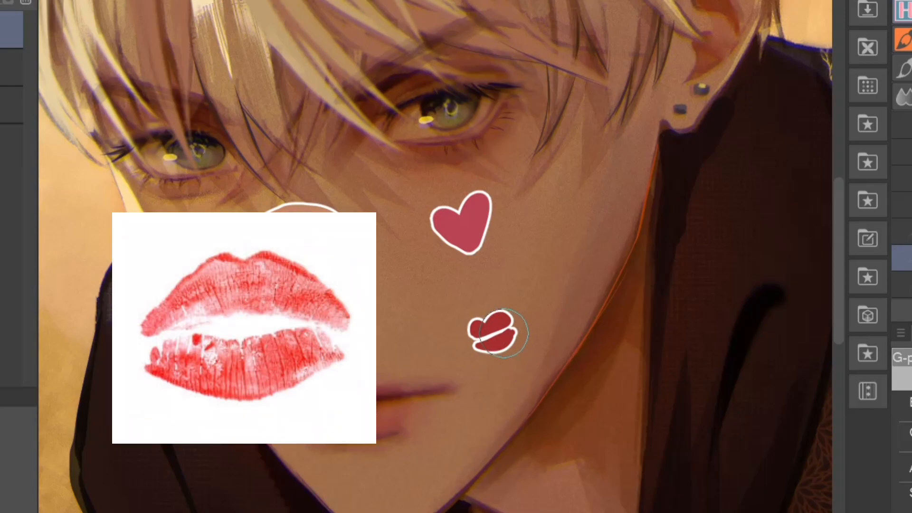
drag(602, 267, 595, 284)
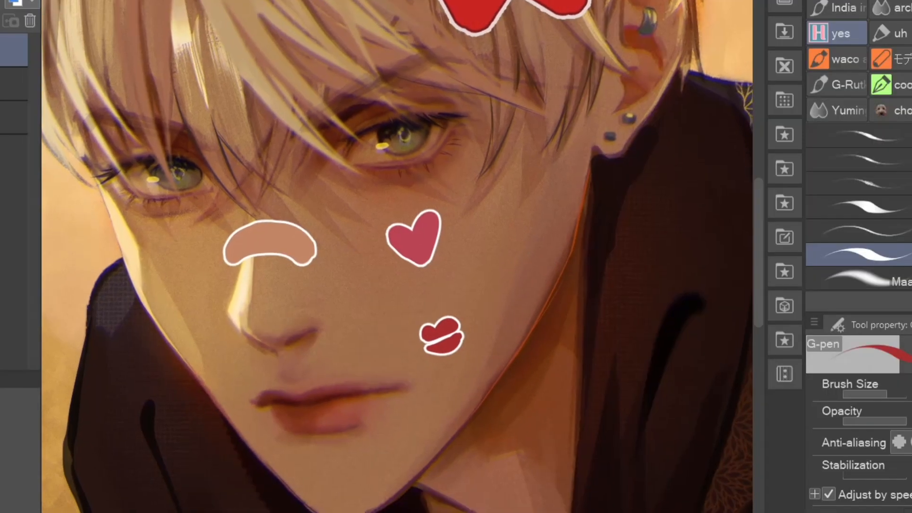
Step: Draw a red bow with a round center knot at the edge of the character's hair, opposite the cherries
scroll(598, 287, down, 3)
drag(592, 222, 562, 318)
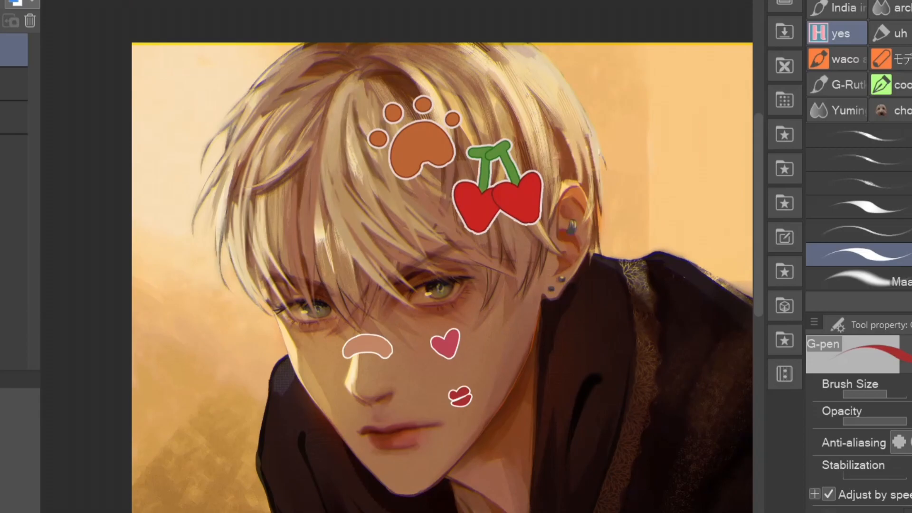
drag(303, 158, 301, 157)
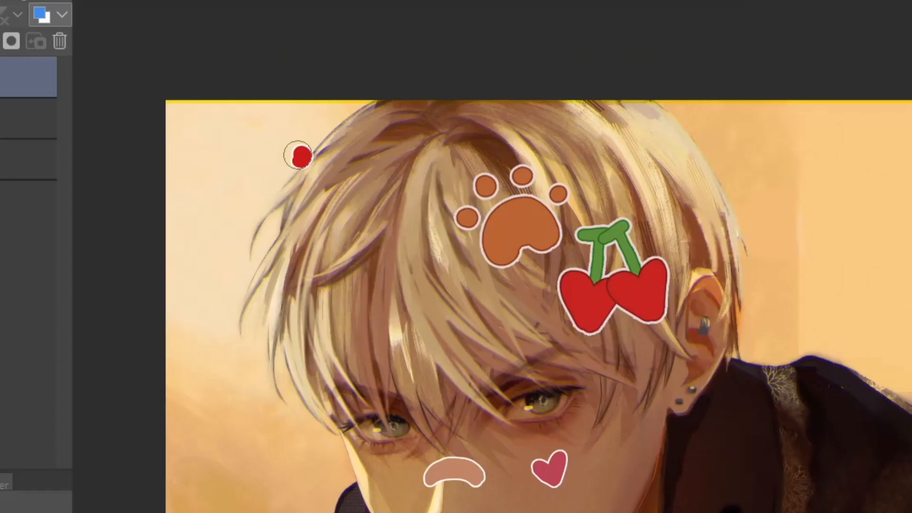
mouse_move(317, 142)
mouse_down()
mouse_move(327, 111)
mouse_move(320, 145)
mouse_up()
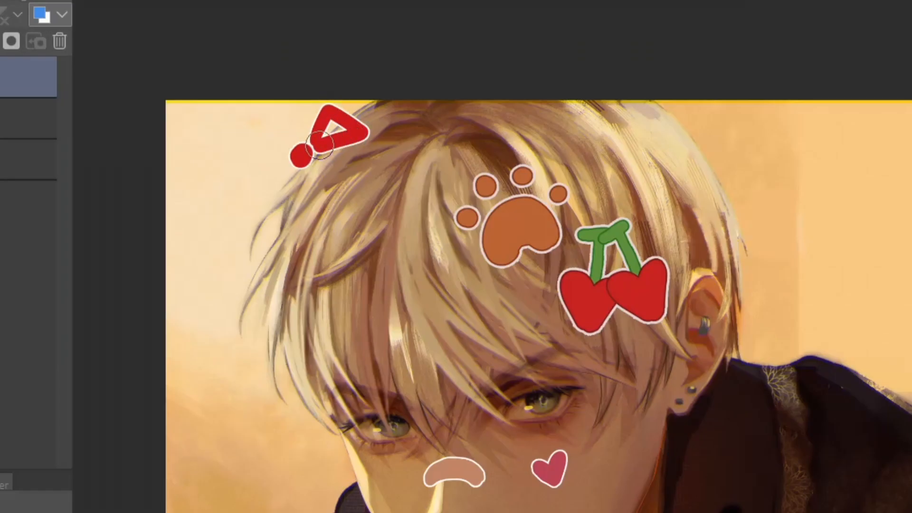
mouse_move(277, 170)
mouse_down()
mouse_move(244, 178)
mouse_move(268, 190)
mouse_up()
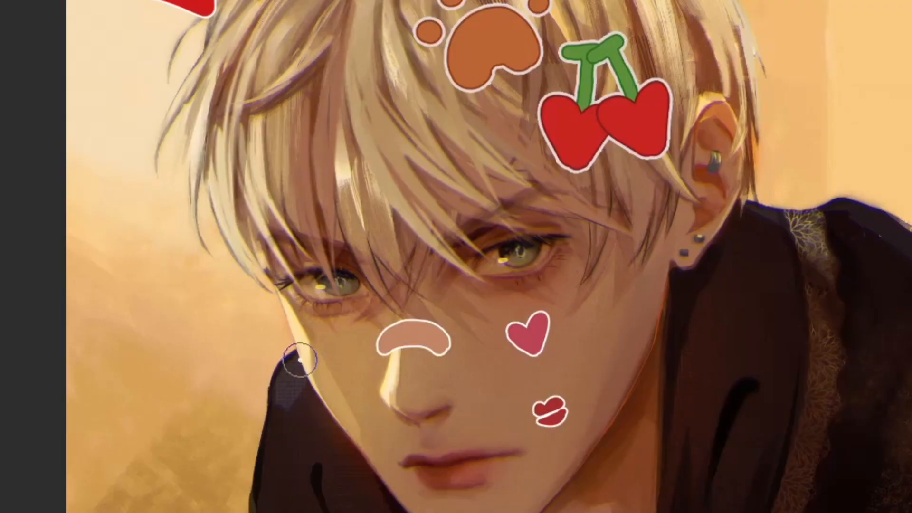
Step: Draw three blue whiskers on each side of the character's face
drag(307, 361, 205, 361)
drag(314, 399, 245, 435)
drag(276, 475, 333, 428)
drag(631, 365, 713, 379)
drag(631, 330, 697, 320)
drag(650, 292, 716, 260)
Step: Hand-letter the word "cute" in blue on the character's dark coat
drag(721, 491, 706, 492)
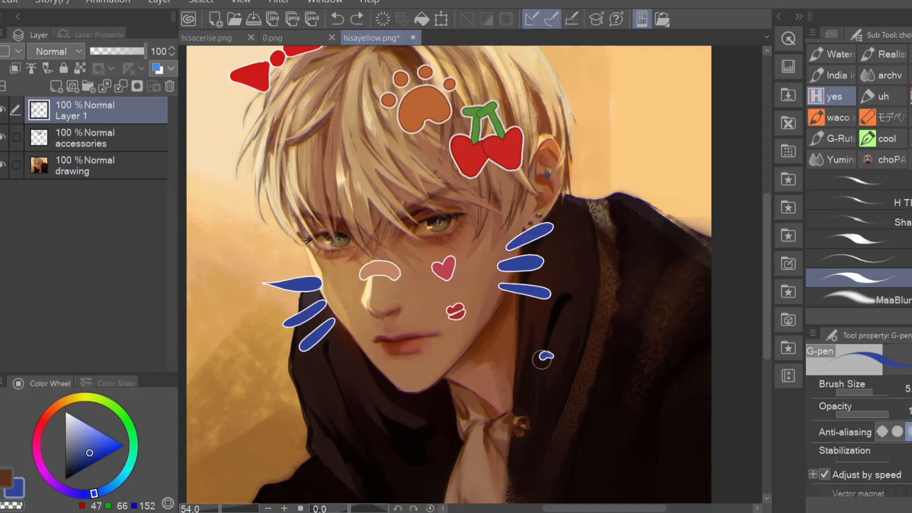
drag(594, 347, 612, 349)
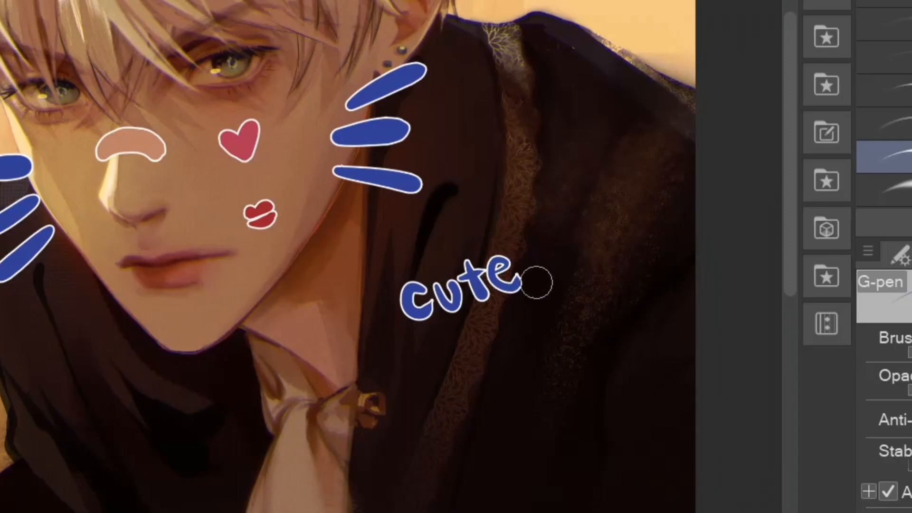
click(557, 247)
drag(532, 269, 573, 259)
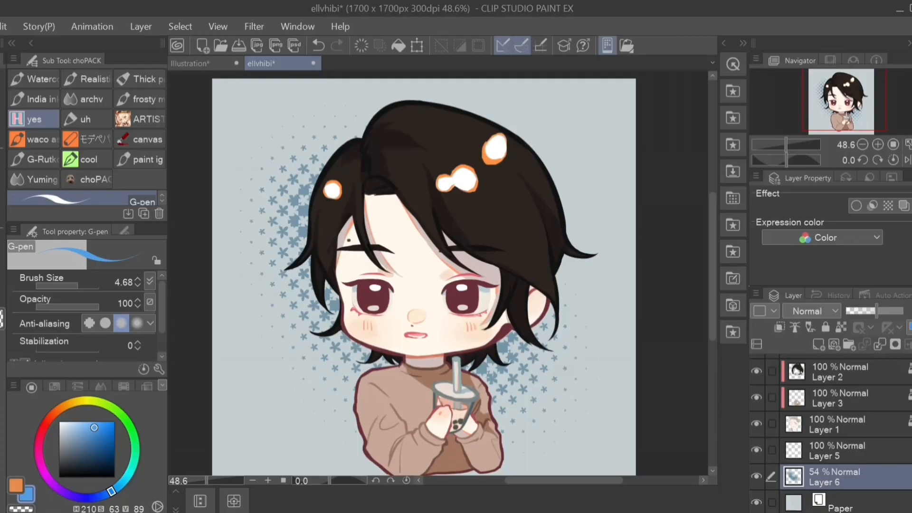
Step: In the ellvhibi illustration, select the chibi character's layers up through Layer 4 and group them into a new folder
scroll(900, 432, up, 2)
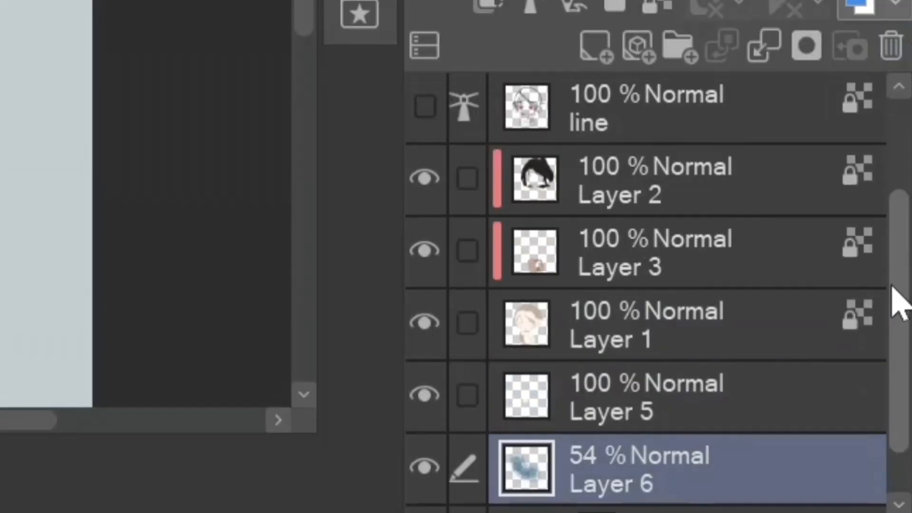
drag(892, 287, 893, 261)
click(745, 439)
drag(901, 307, 900, 233)
shift+click(751, 119)
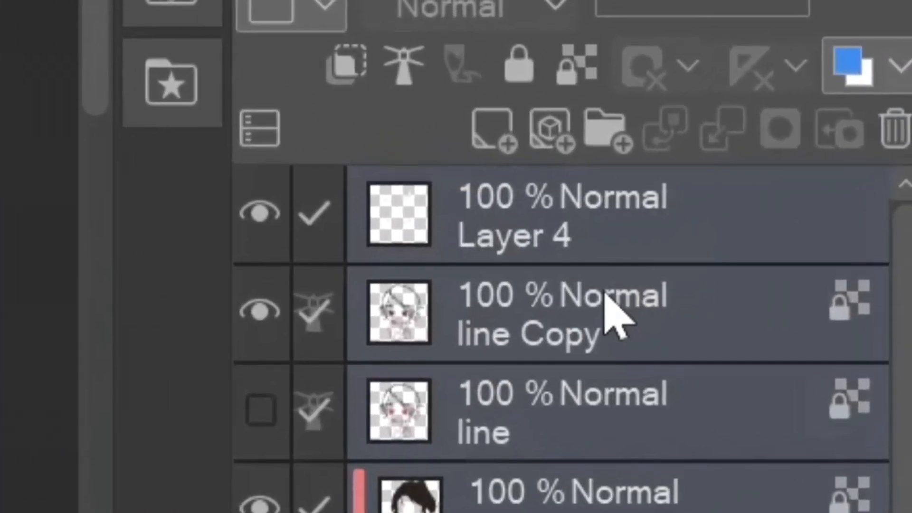
click(609, 127)
Step: Rename the new layer folder as WOW
double_click(468, 315)
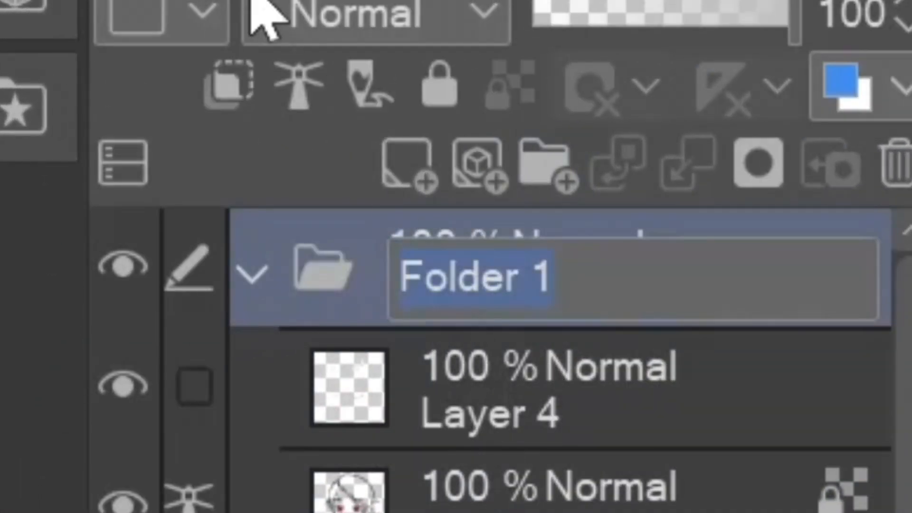
text(WOW)
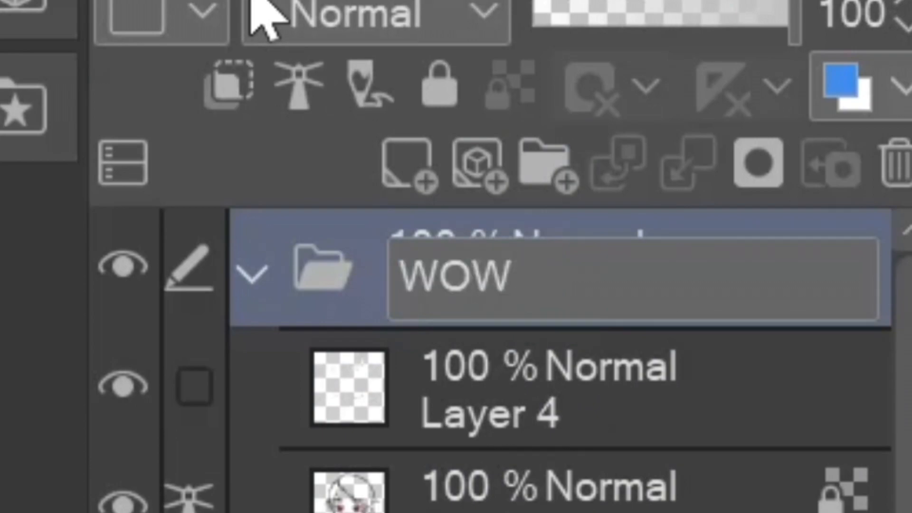
key(Return)
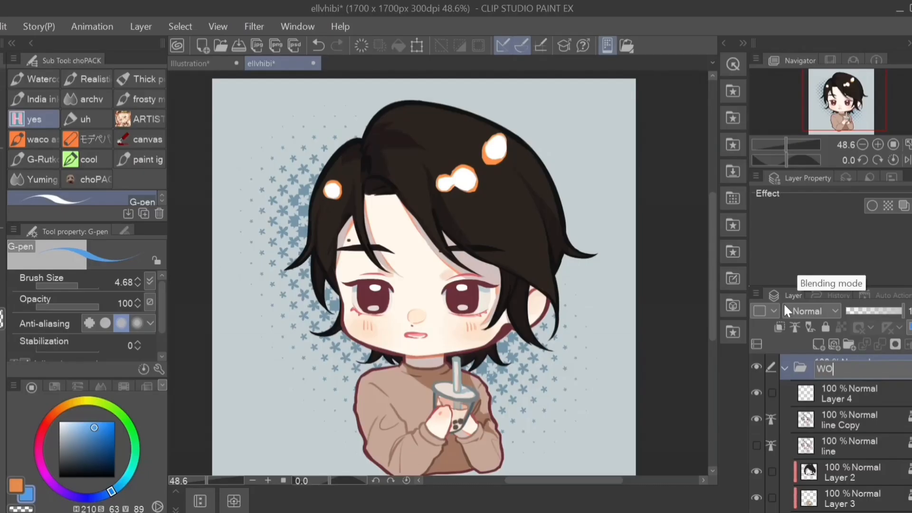
text(W)
key(Return)
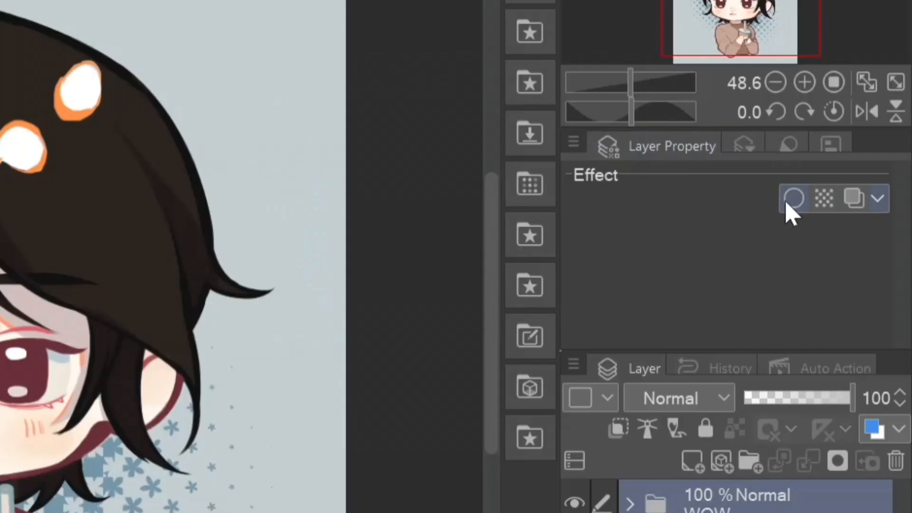
Step: Apply the Border effect to the WOW folder and adjust its edge thickness and edge color
click(788, 205)
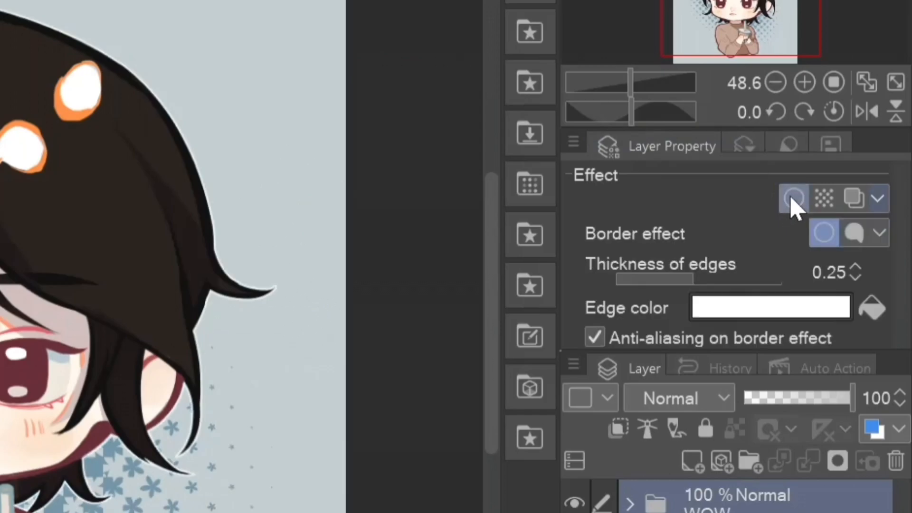
click(713, 293)
mouse_move(827, 249)
mouse_down()
mouse_move(852, 249)
mouse_move(843, 248)
mouse_up()
click(860, 263)
click(472, 254)
click(461, 203)
click(733, 108)
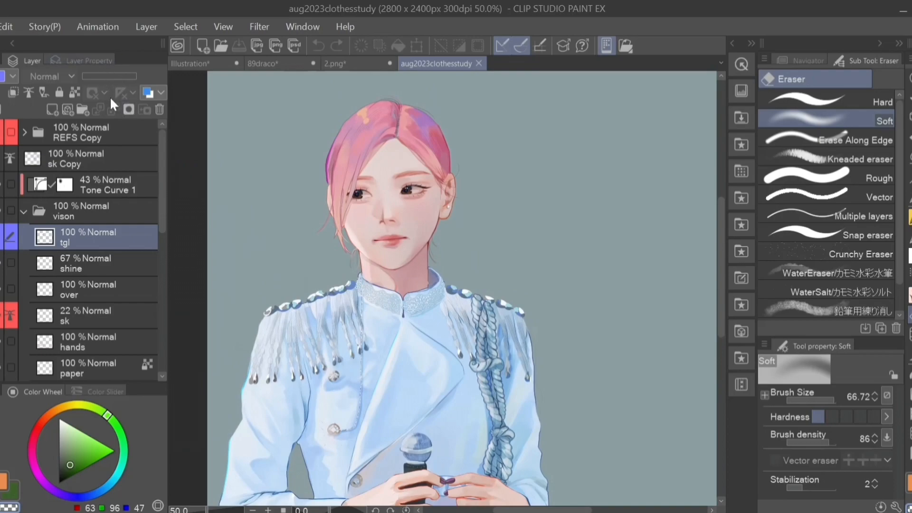
Step: Toggle the Border effect of the card held between the hands off and on to compare its outline
click(90, 61)
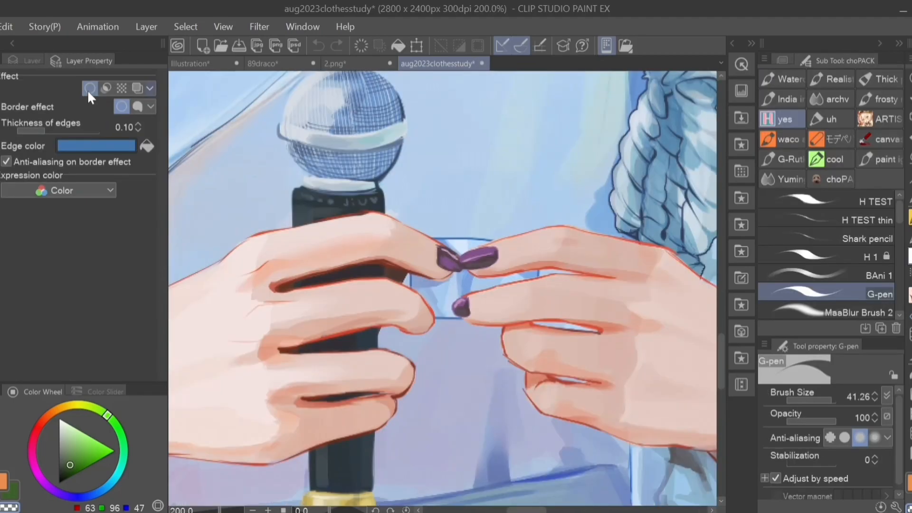
click(88, 90)
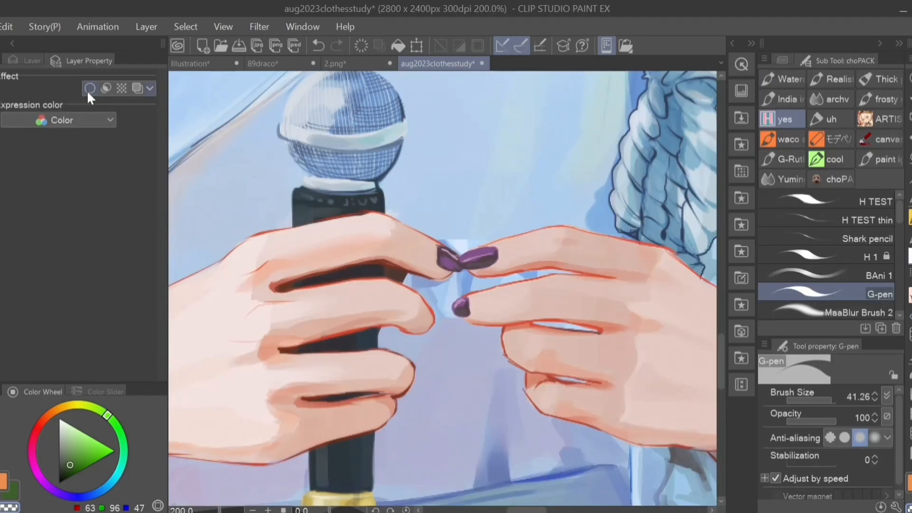
click(86, 90)
click(88, 89)
click(87, 89)
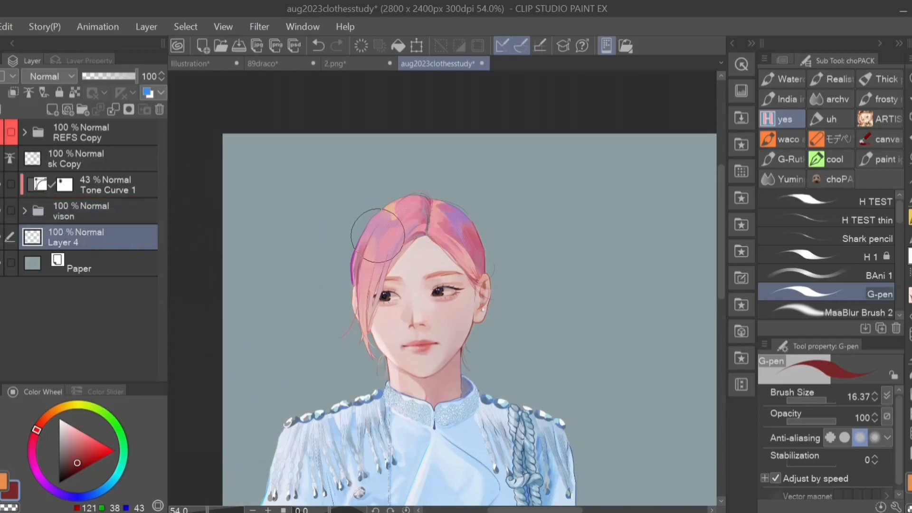
Step: Draw a pair of wavy, pointed dark red horns on Layer 4, rising from both sides of the pink-haired character's head
drag(358, 203, 309, 150)
mouse_move(467, 232)
mouse_down()
mouse_move(494, 198)
mouse_move(509, 149)
mouse_up()
key(ctrl+z)
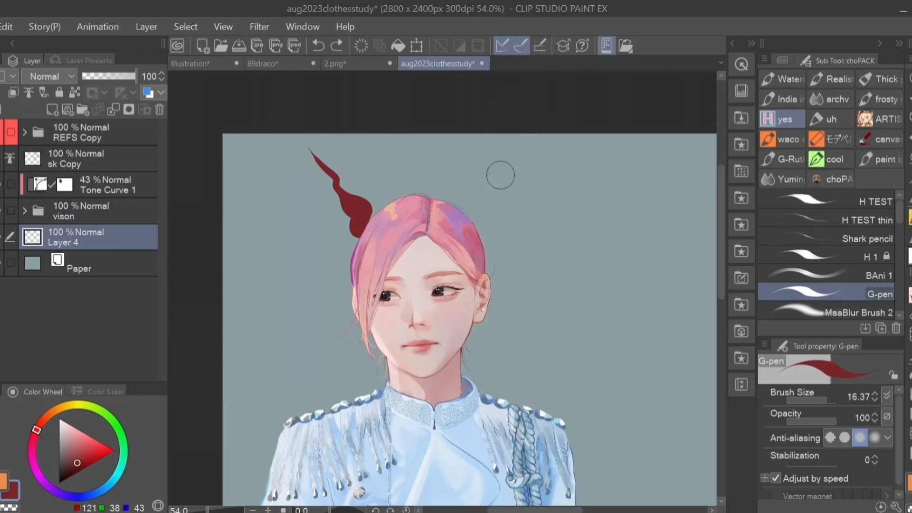
drag(471, 230, 492, 160)
key(ctrl+z)
drag(473, 231, 515, 148)
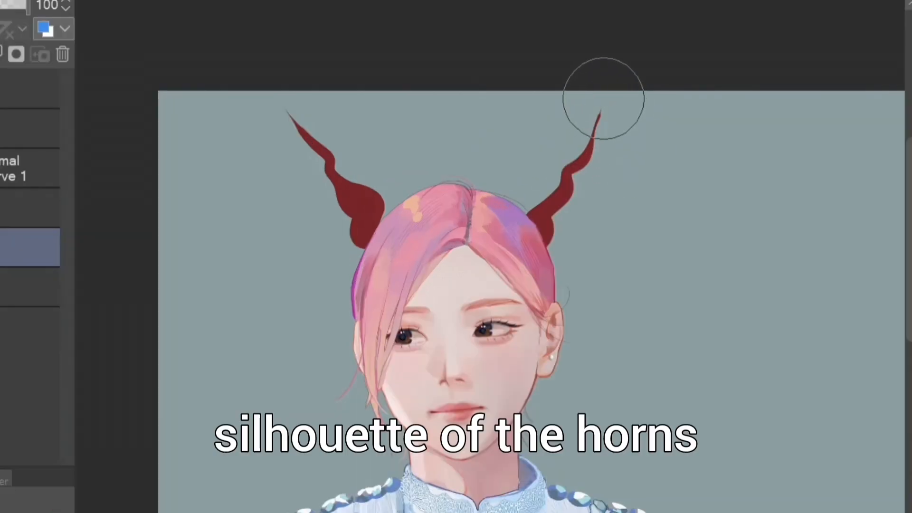
Step: Apply the Border effect to the horns with a very dark red edge color
click(88, 60)
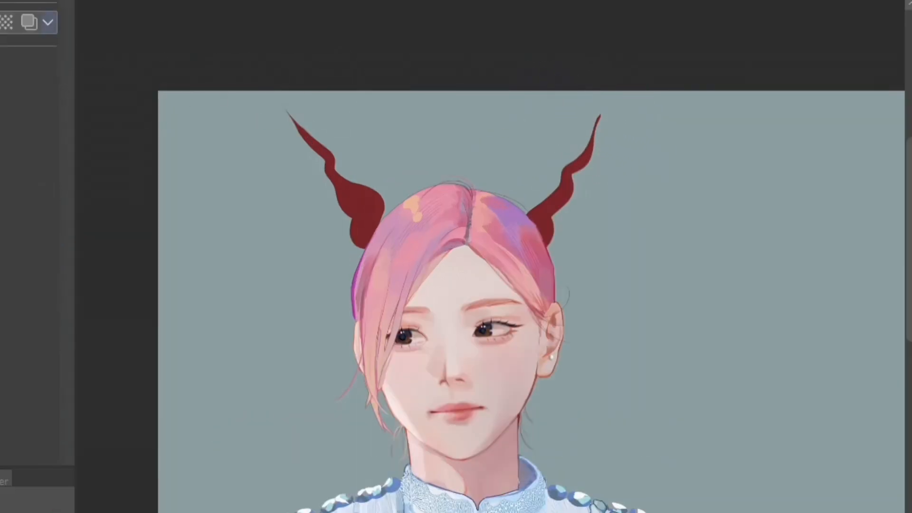
click(90, 88)
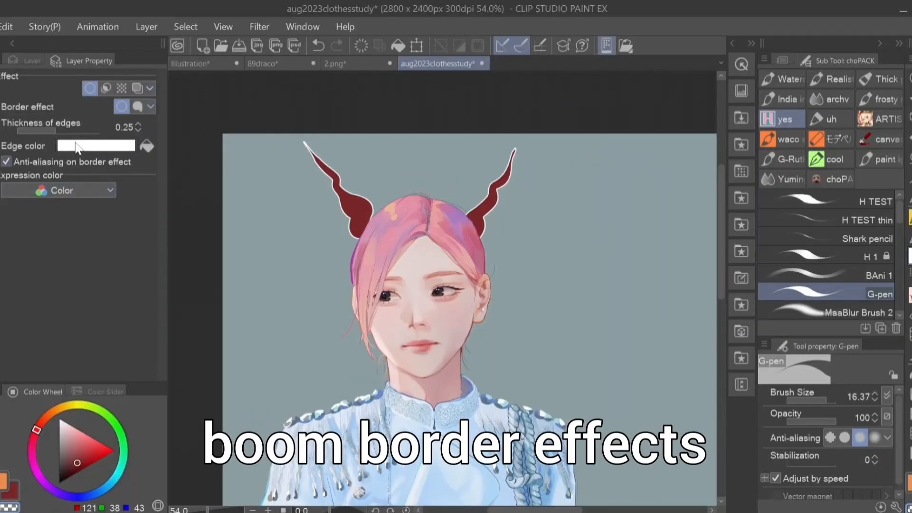
click(76, 146)
click(514, 260)
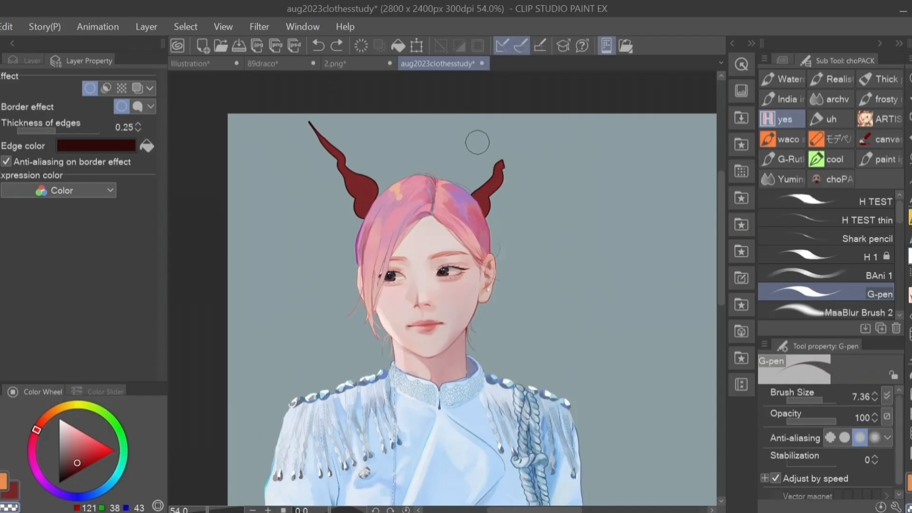
Step: Reshape the horn above the visible ear into a broken stump and shade it in darker red with transparent pixels locked
drag(475, 157, 515, 218)
key(c)
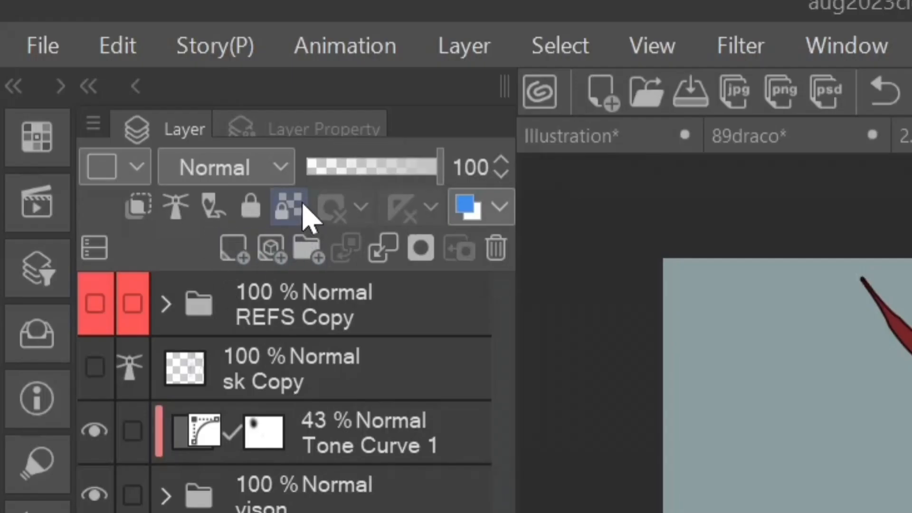
scroll(475, 238, up, 2)
mouse_move(445, 137)
mouse_down()
mouse_move(470, 160)
mouse_move(485, 160)
mouse_up()
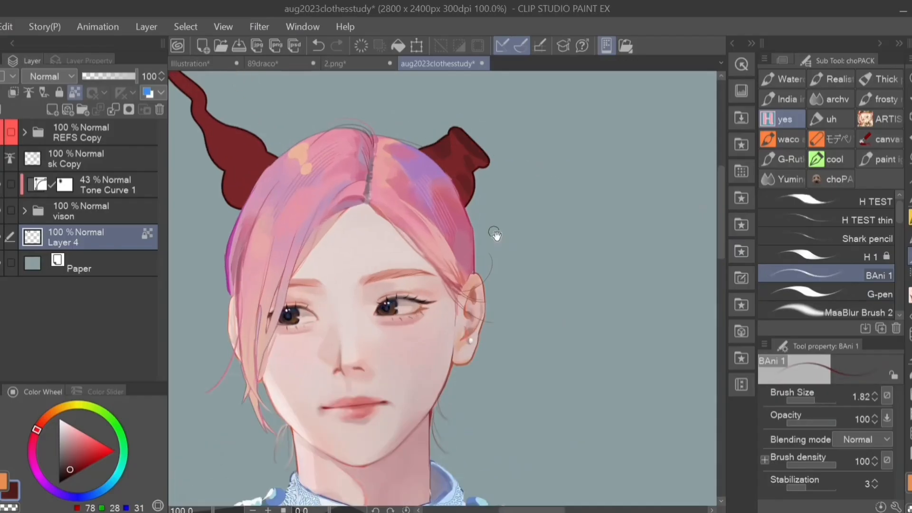
Step: Paint lighter muted red highlights across both horns on Layer 4
drag(519, 241, 630, 335)
drag(309, 190, 349, 242)
drag(328, 257, 343, 269)
click(80, 451)
drag(580, 251, 566, 266)
scroll(368, 420, down, 1)
drag(561, 229, 588, 254)
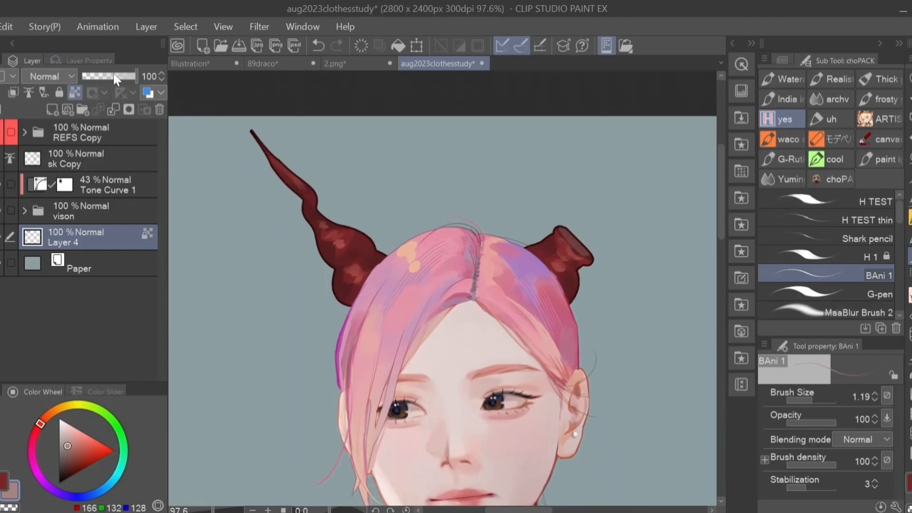
Step: Add a new layer above the vison folder for hair strands over the horn, and reselect Layer 4 with the G-pen
click(89, 60)
scroll(442, 266, down, 5)
click(32, 61)
click(88, 211)
click(53, 110)
scroll(380, 171, up, 5)
click(827, 294)
click(95, 264)
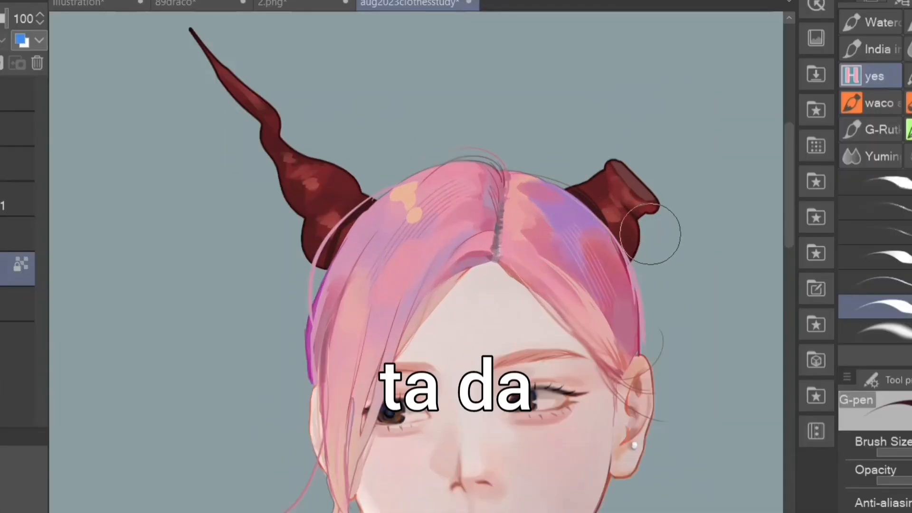
scroll(626, 231, down, 2)
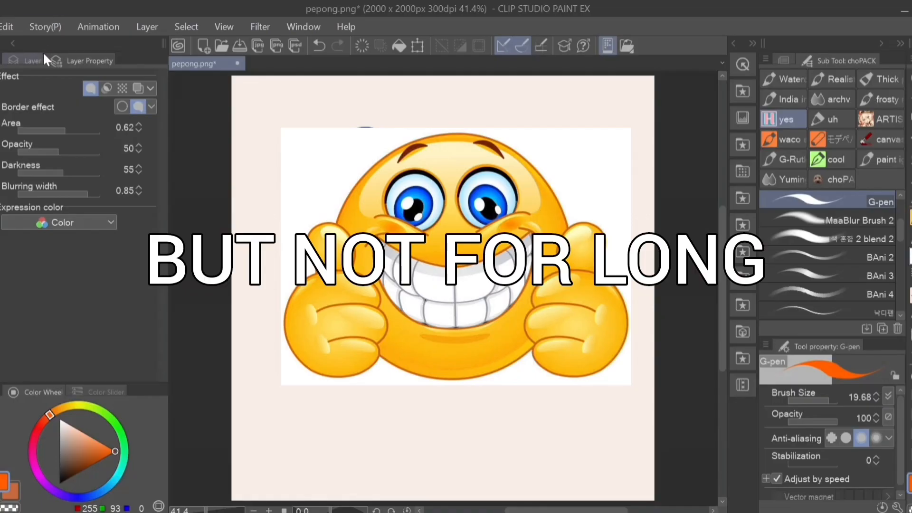
Step: Change the border edge color of the orange stroke on Layer 2 to light green
click(40, 56)
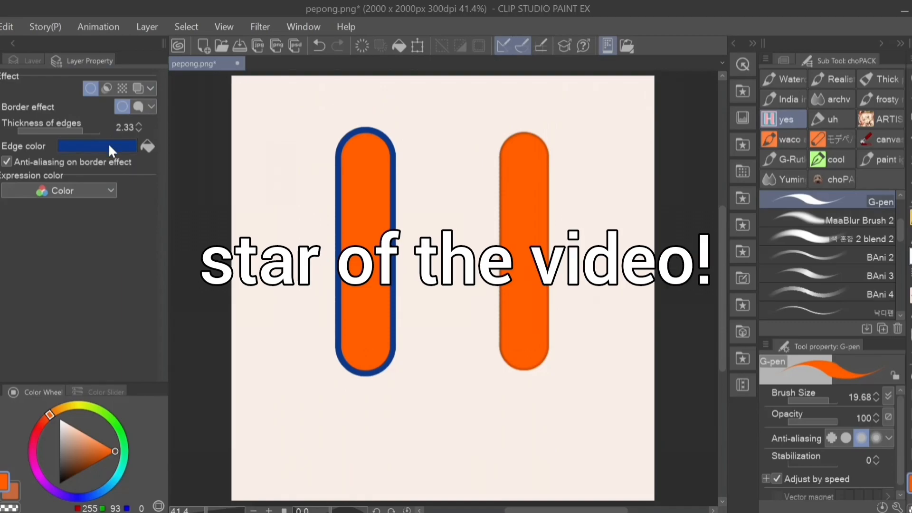
click(109, 145)
drag(476, 257, 470, 212)
click(531, 175)
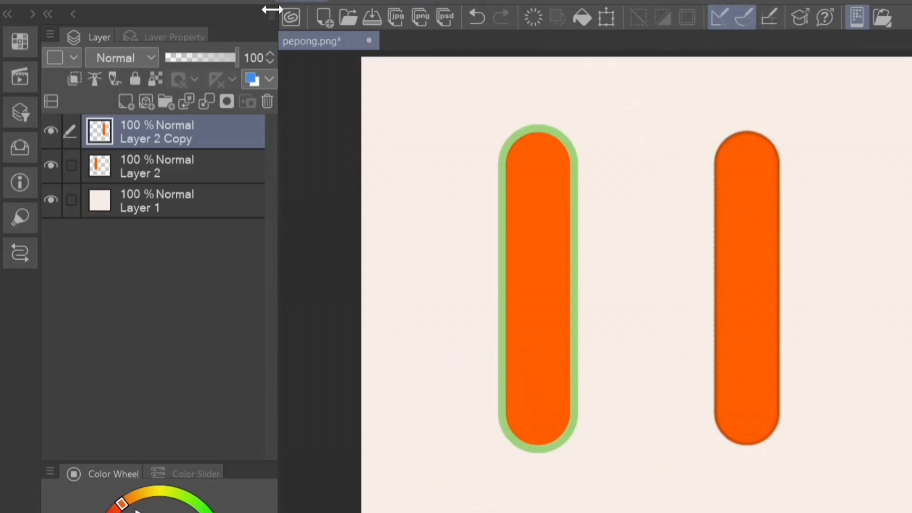
Step: Adjust the watercolor edge on Layer 2 Copy to Area 0.99, Opacity 53, Darkness 66 and Blurring width 1.00
click(190, 35)
drag(142, 124, 186, 141)
drag(133, 153, 127, 189)
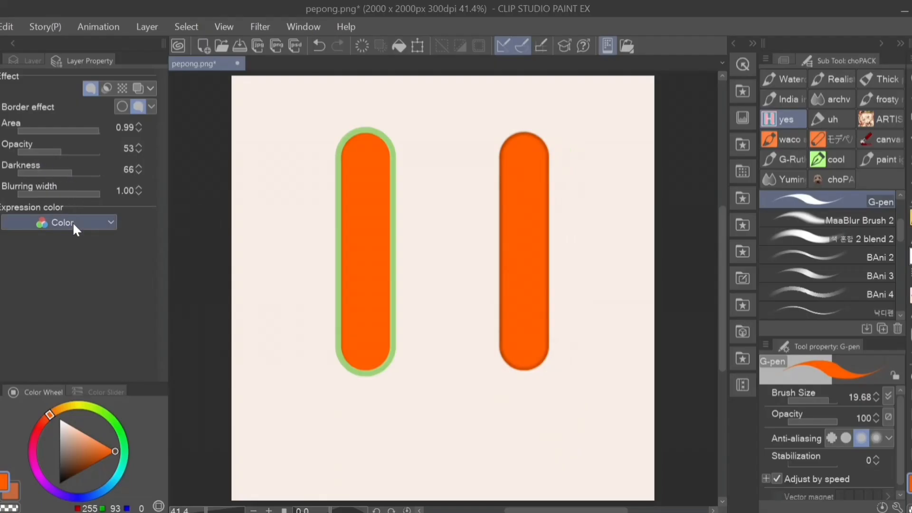
Step: Paint a freehand orange zigzag across the stroke on Layer 2 Copy and fill Layer 1 with dark brown
drag(649, 234, 503, 451)
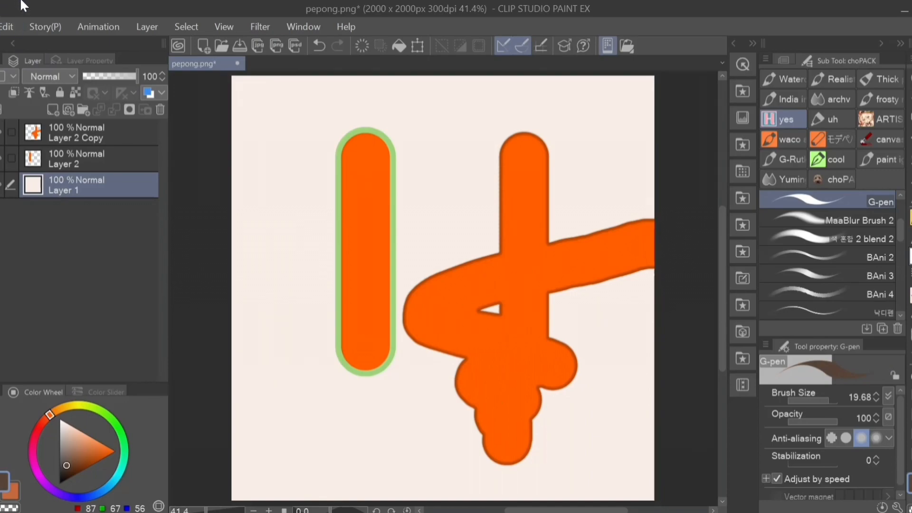
key(alt+BackSpace)
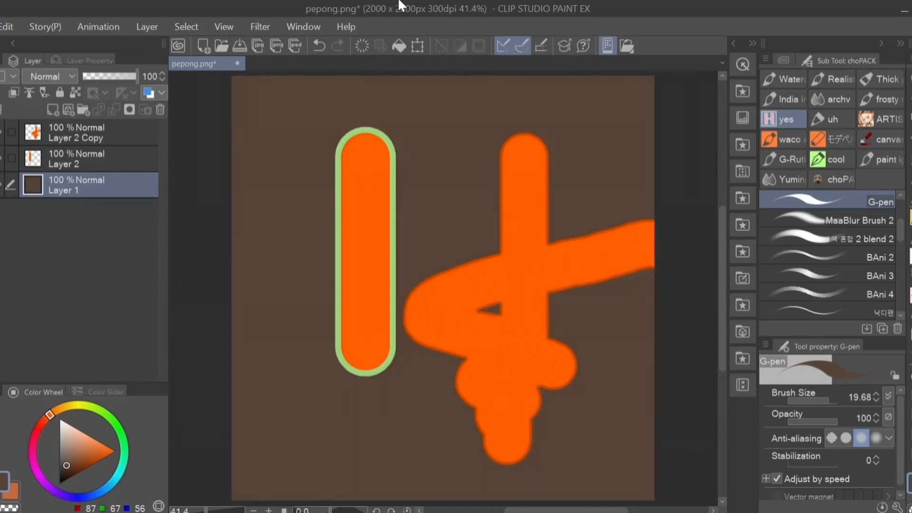
scroll(535, 189, up, 1)
scroll(535, 238, up, 4)
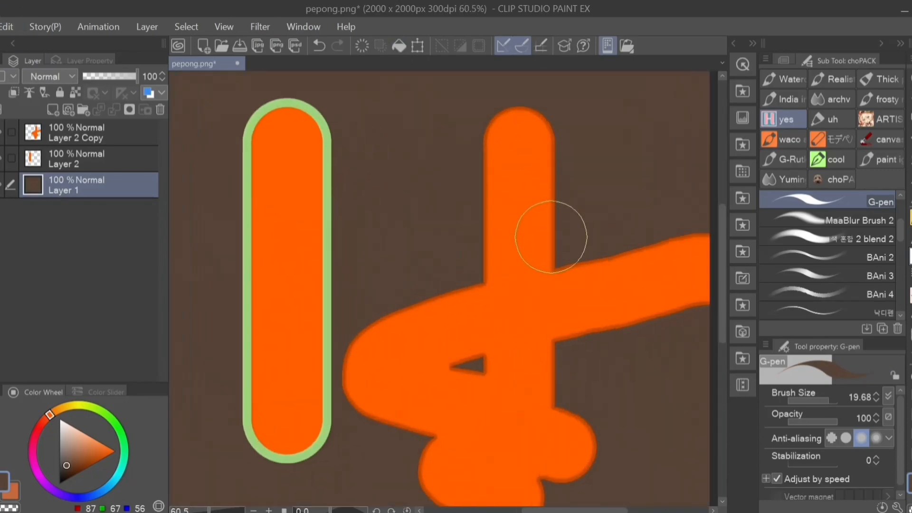
scroll(550, 238, up, 1)
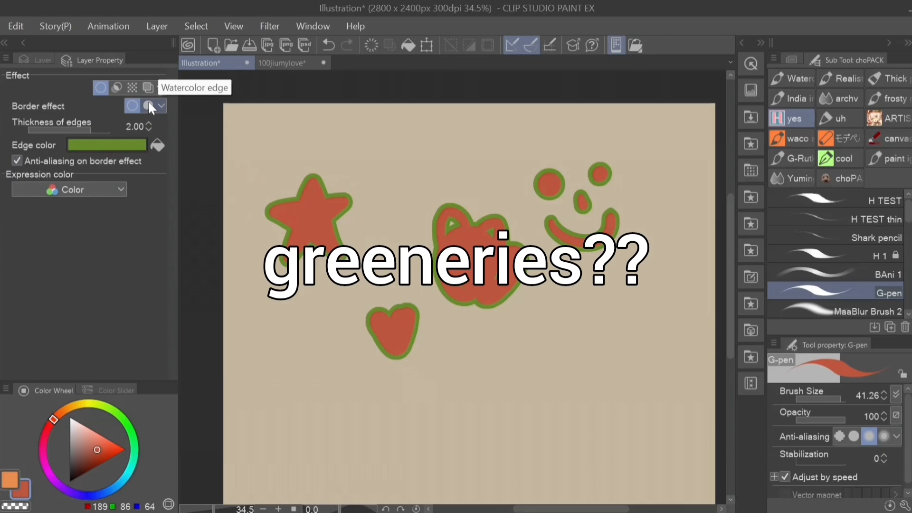
Step: Switch the green border of the red star, heart and face doodles to Watercolor edge and examine the outlines
click(148, 105)
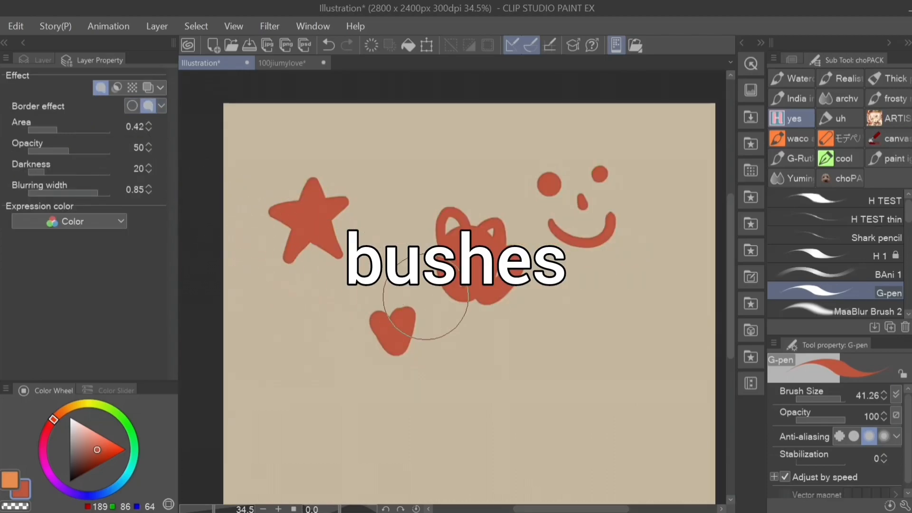
scroll(347, 183, up, 3)
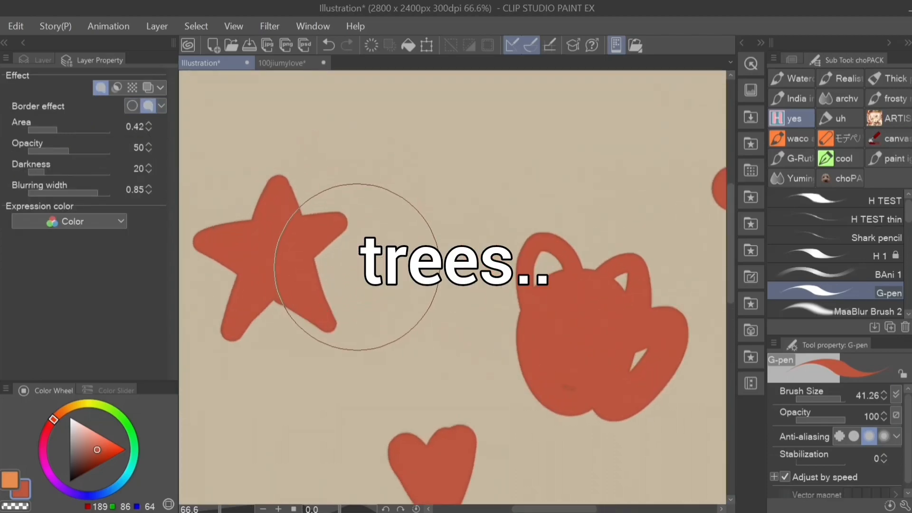
scroll(299, 205, up, 2)
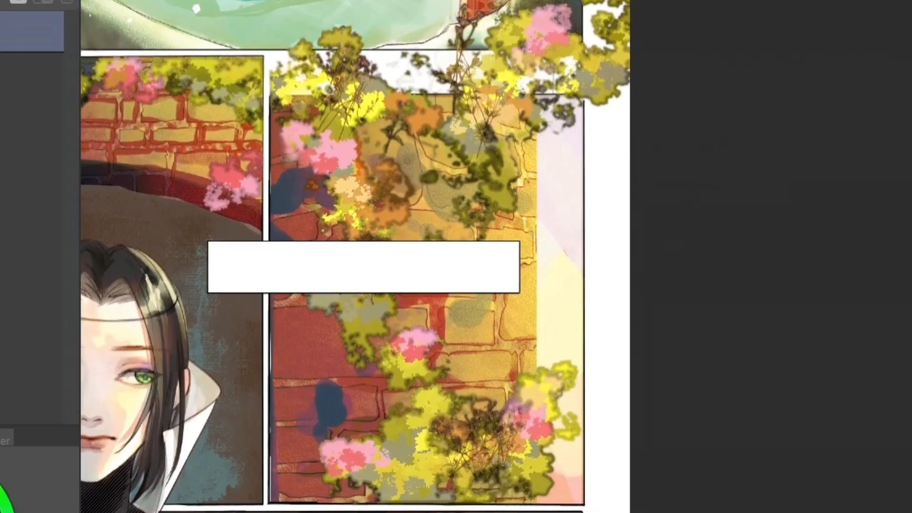
Step: Paint pale green foliage along the right side and lower-right corner of Layer 2 with the star shaped leaf bush brush
drag(680, 313, 673, 214)
drag(657, 266, 630, 155)
drag(653, 314, 638, 235)
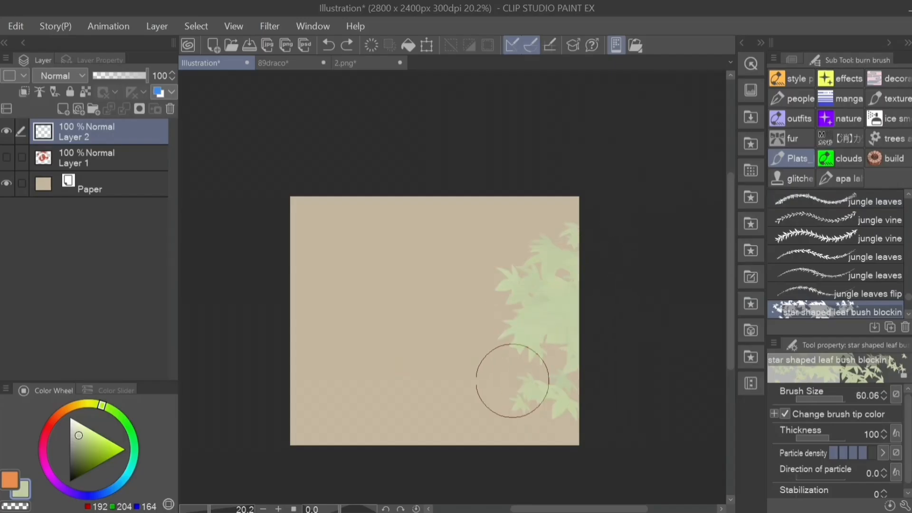
drag(508, 377, 523, 397)
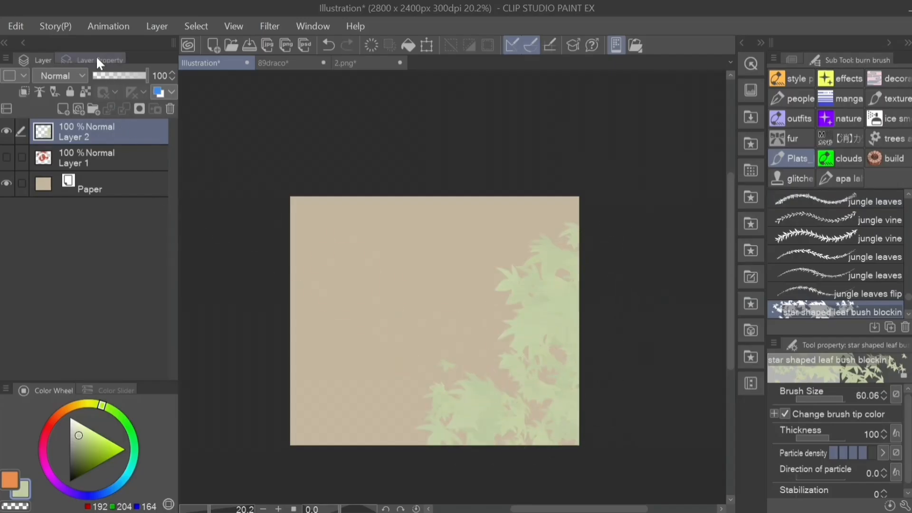
Step: Layer medium green, bright yellow-green and dark green star-shaped leaves over the pale foliage
click(98, 60)
click(86, 442)
mouse_move(572, 304)
mouse_down()
mouse_move(568, 431)
mouse_move(451, 430)
mouse_up()
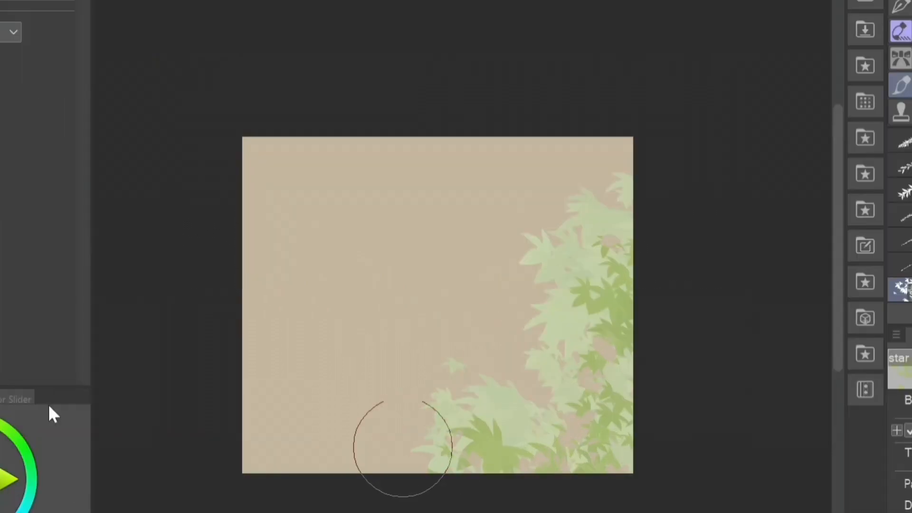
mouse_move(403, 448)
mouse_down()
mouse_move(495, 428)
mouse_move(361, 430)
mouse_up()
click(651, 212)
click(95, 461)
mouse_move(658, 317)
mouse_down()
mouse_move(642, 484)
mouse_move(513, 493)
mouse_up()
Step: Apply the Border effect to the foliage layer as a Watercolor edge and examine the leaf outlines
click(103, 87)
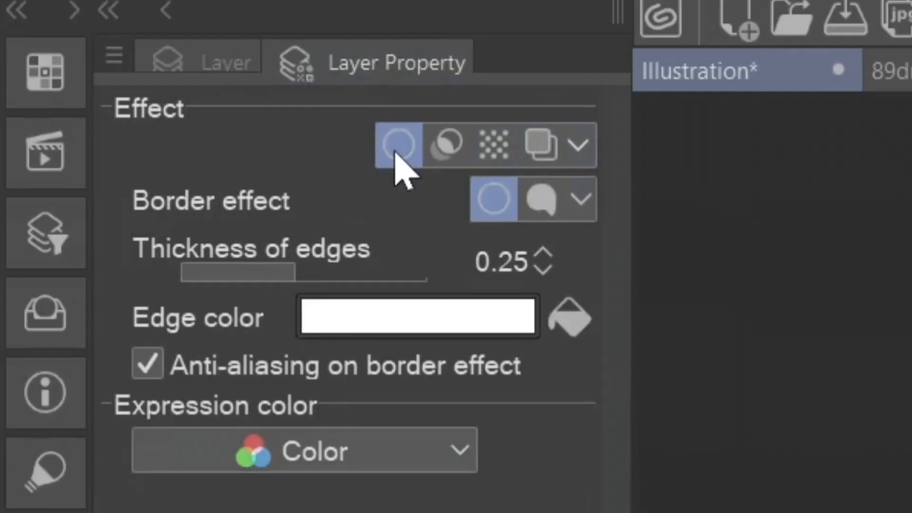
click(559, 203)
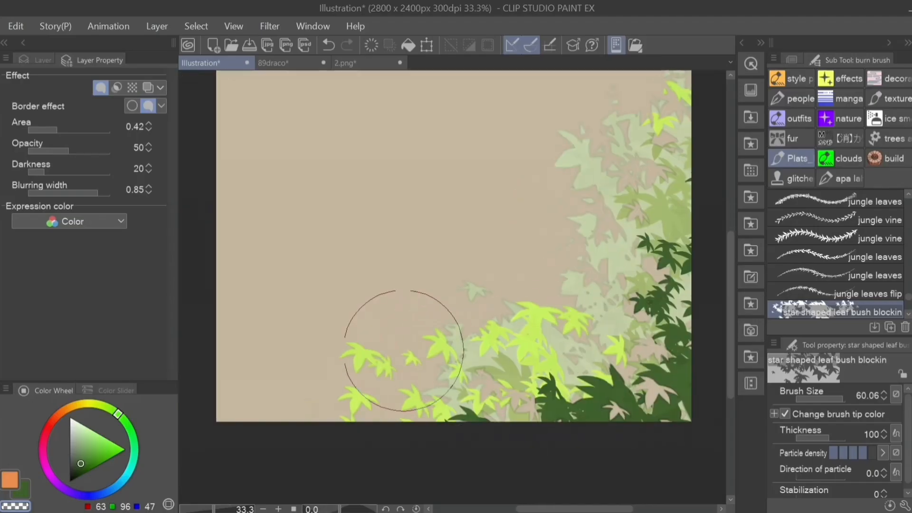
click(404, 351)
scroll(553, 315, down, 1)
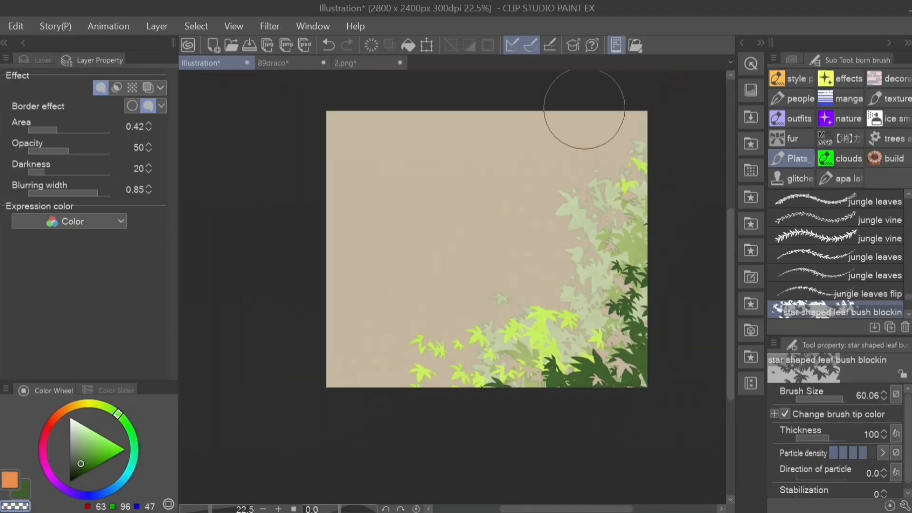
scroll(585, 213, up, 2)
drag(685, 302, 664, 309)
drag(480, 306, 533, 208)
scroll(553, 255, down, 1)
Step: Fade parts of the pale and yellow-green leaves with the Soft eraser
key(e)
click(788, 125)
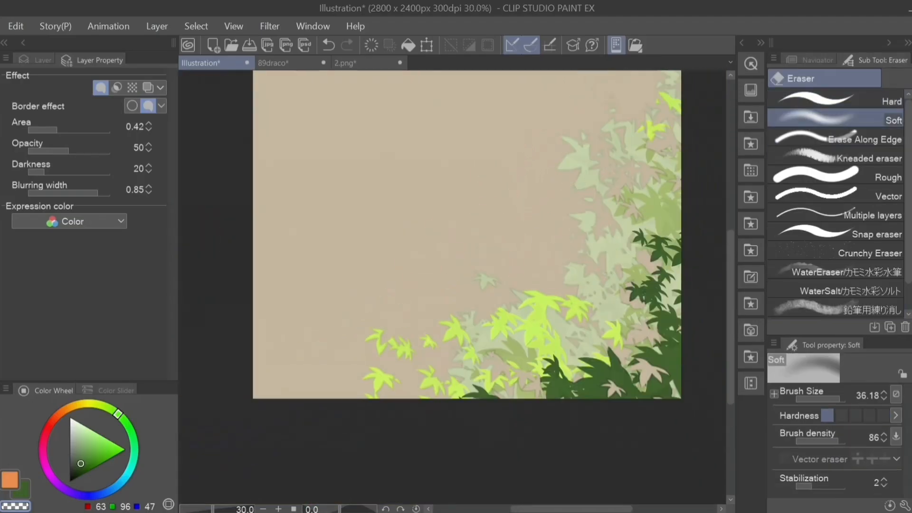
drag(611, 134, 589, 151)
mouse_move(526, 319)
mouse_down()
mouse_move(495, 290)
mouse_move(512, 263)
mouse_up()
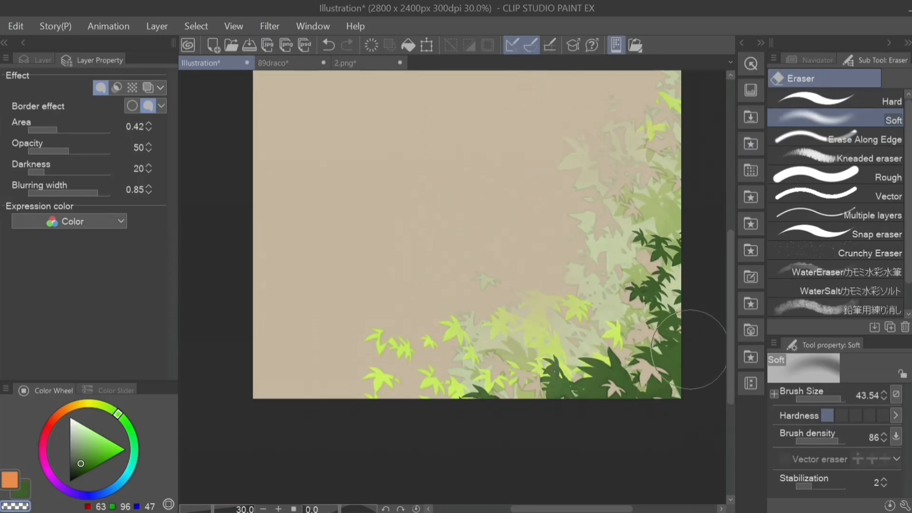
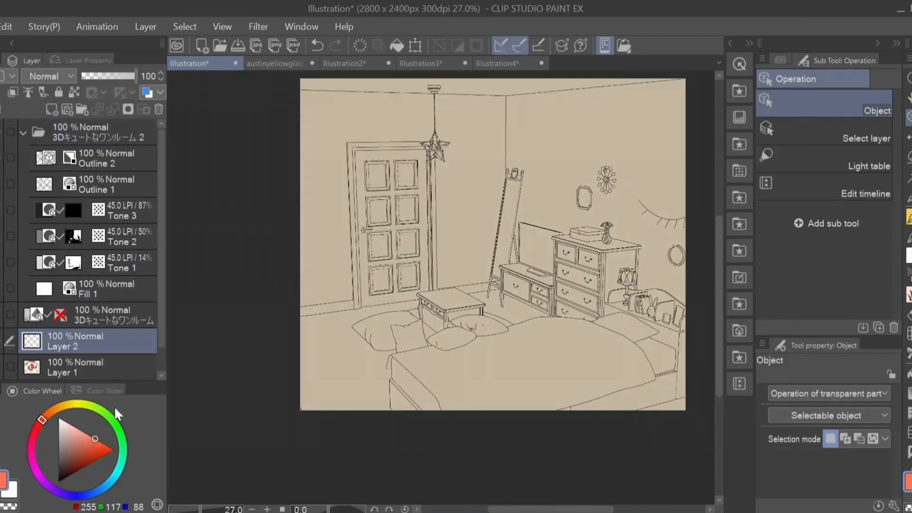
Step: Paint coral color over the door and the chest of drawers on Layer 2 beneath the room line art
key(p)
mouse_move(361, 155)
mouse_down()
mouse_move(373, 164)
mouse_move(384, 299)
mouse_up()
drag(559, 267, 605, 299)
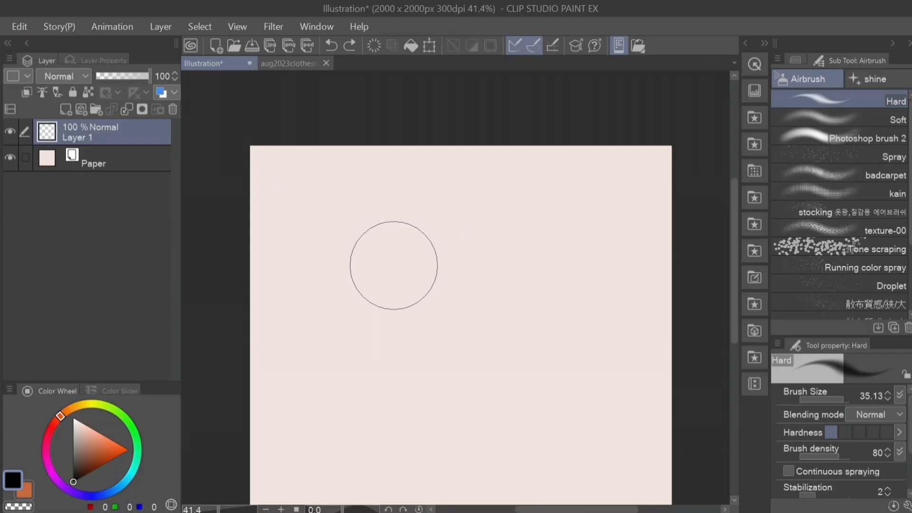
Step: Paint a black round spot on Layer 1 with the Hard airbrush and blur its surroundings with the Soft airbrush
mouse_move(393, 273)
mouse_down()
mouse_move(371, 260)
mouse_move(400, 253)
mouse_move(379, 282)
mouse_move(374, 227)
mouse_move(408, 295)
mouse_move(361, 215)
mouse_move(414, 295)
mouse_move(334, 247)
mouse_move(446, 285)
mouse_move(333, 247)
mouse_move(431, 232)
mouse_move(410, 289)
mouse_move(398, 293)
mouse_move(387, 281)
mouse_move(392, 297)
mouse_move(409, 276)
mouse_up()
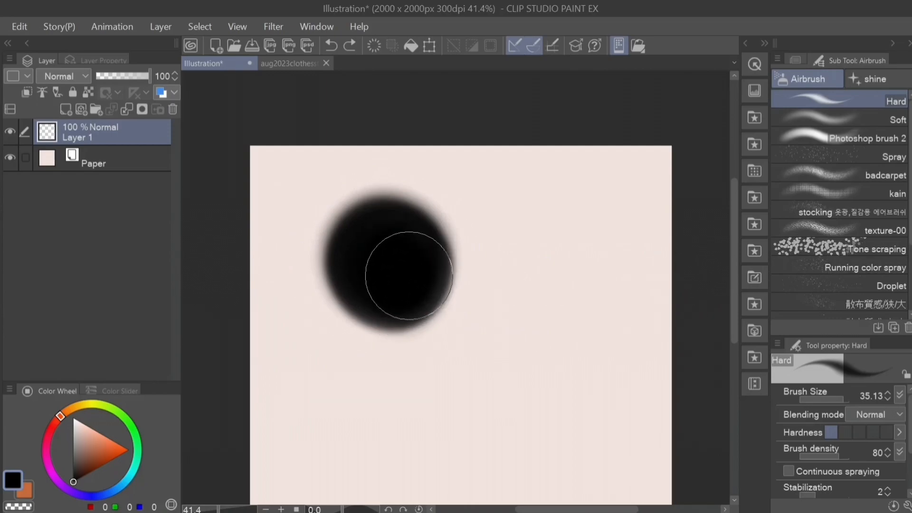
click(822, 119)
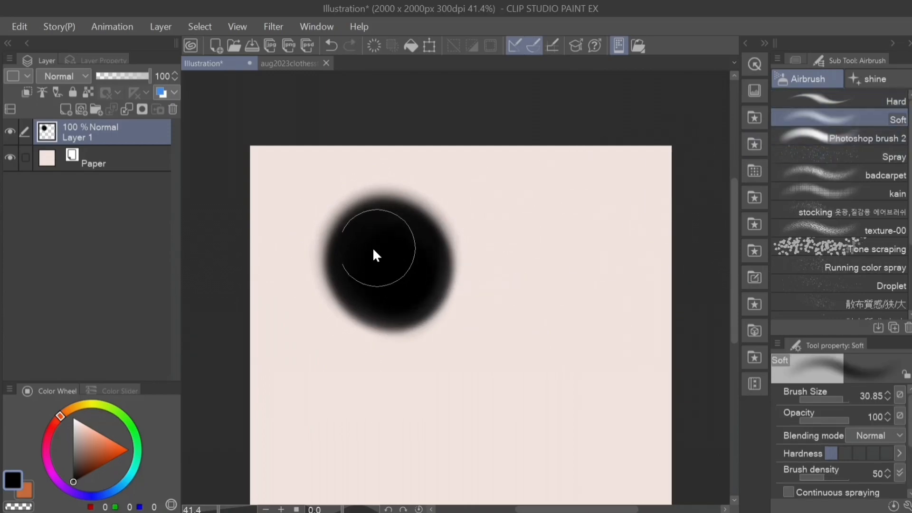
mouse_move(400, 218)
mouse_down()
mouse_move(378, 208)
mouse_move(407, 317)
mouse_move(397, 211)
mouse_move(396, 291)
mouse_move(355, 220)
mouse_move(385, 217)
mouse_move(403, 281)
mouse_move(340, 248)
mouse_up()
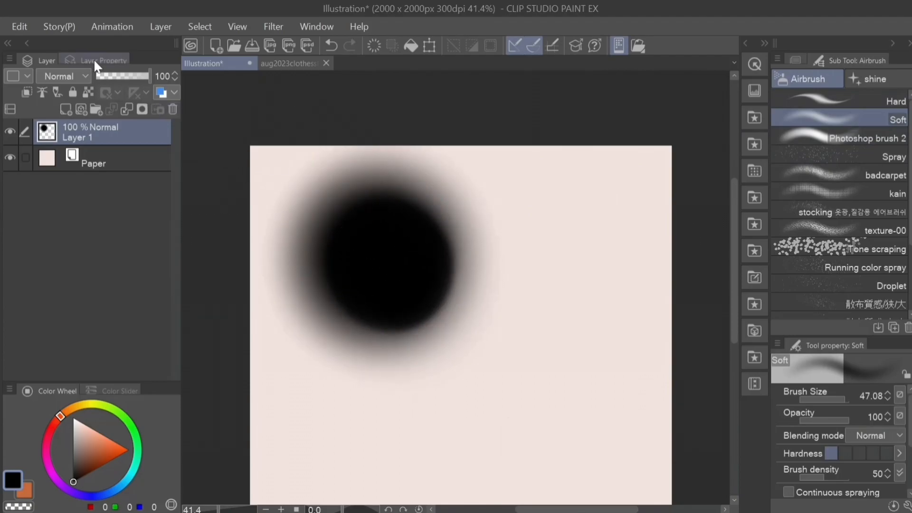
Step: Apply the Tone effect to the black spot's layer with a frequency of 30.2
click(93, 58)
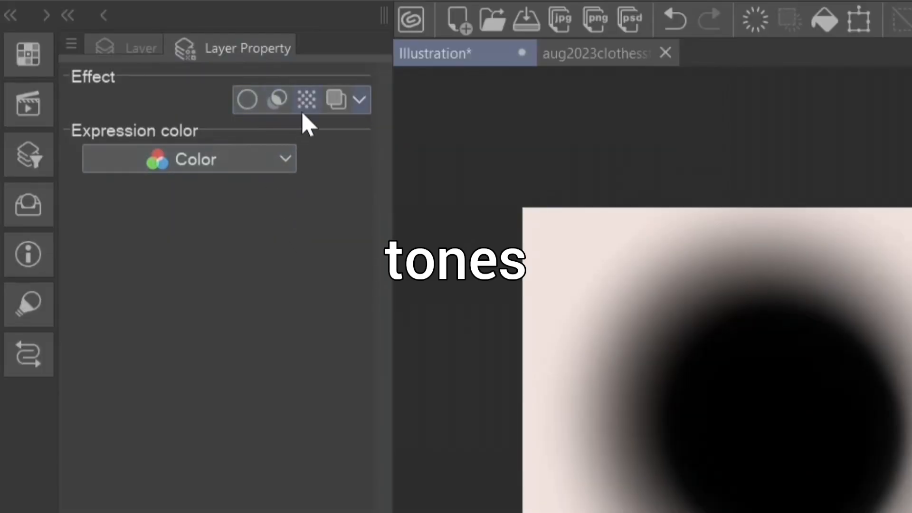
click(307, 100)
drag(220, 144, 132, 151)
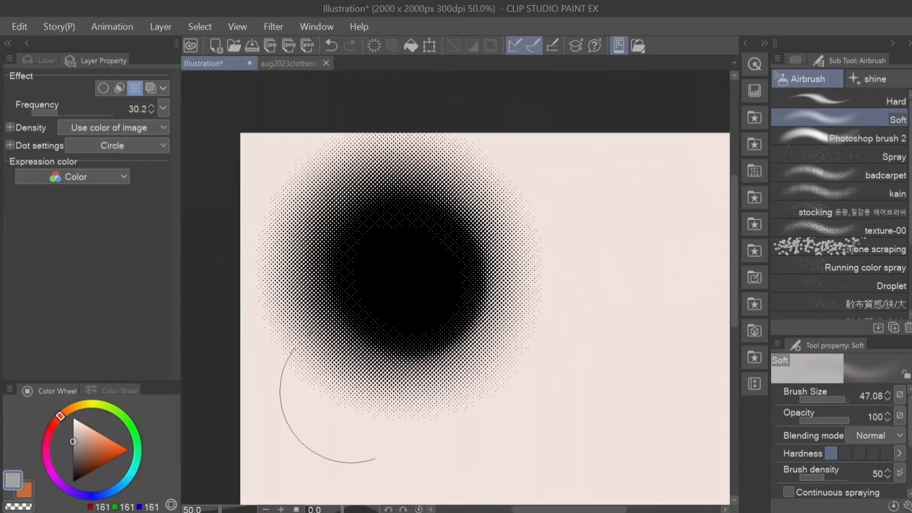
Step: Airbrush a smaller mid-gray (RGB 161) spot to the upper right of the black one
key(b)
key(p)
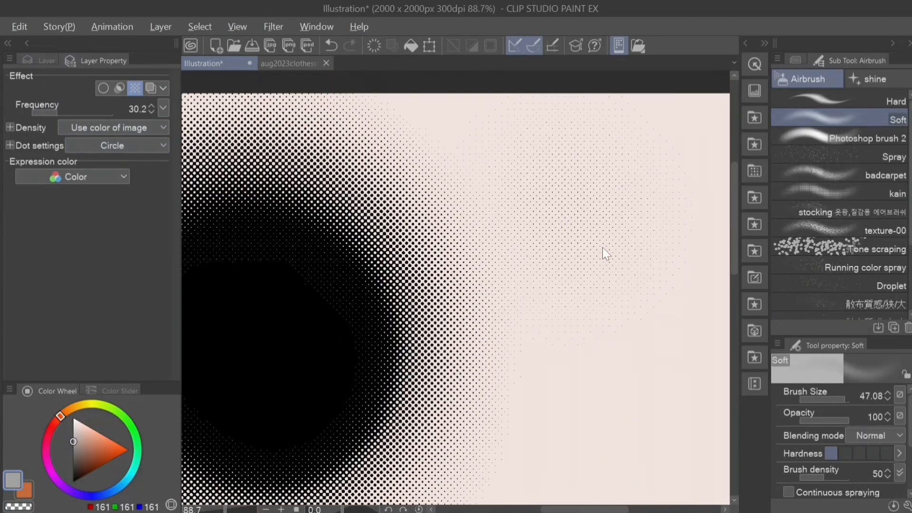
mouse_move(605, 254)
mouse_down()
mouse_move(480, 226)
mouse_move(558, 218)
mouse_move(570, 254)
mouse_move(544, 253)
mouse_move(535, 234)
mouse_move(570, 236)
mouse_move(574, 247)
mouse_move(549, 242)
mouse_up()
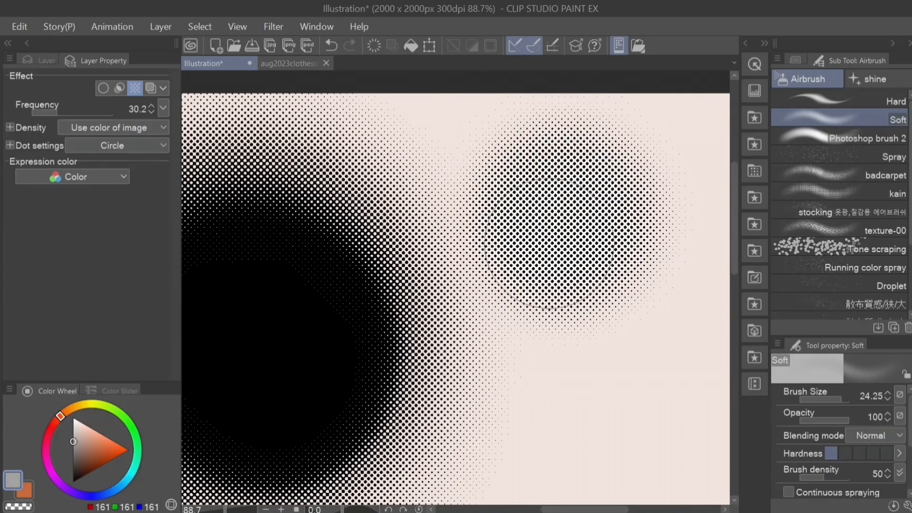
Step: Airbrush a dark gray (RGB 84) spot directly below the mid-gray one
drag(534, 411, 568, 315)
drag(83, 451, 73, 456)
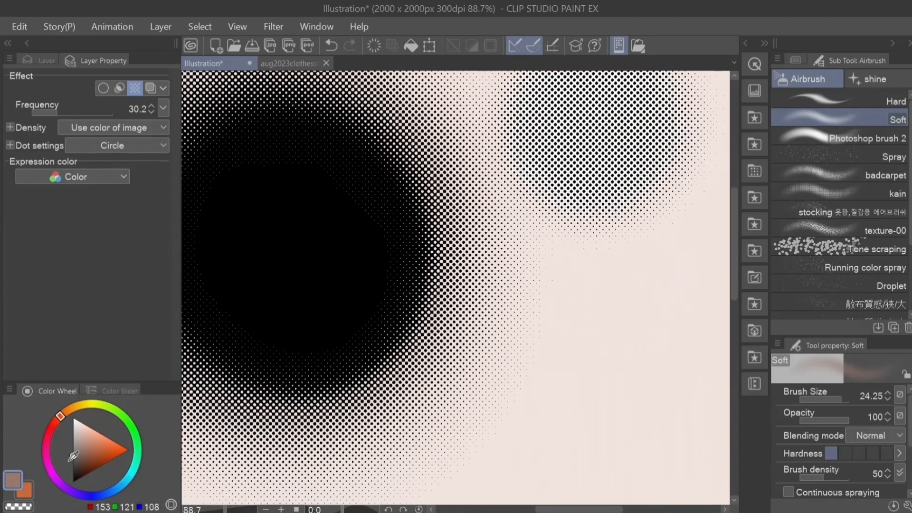
click(74, 461)
mouse_move(615, 387)
mouse_down()
mouse_move(632, 412)
mouse_move(604, 437)
mouse_move(552, 410)
mouse_move(549, 382)
mouse_move(595, 373)
mouse_up()
scroll(593, 361, down, 1)
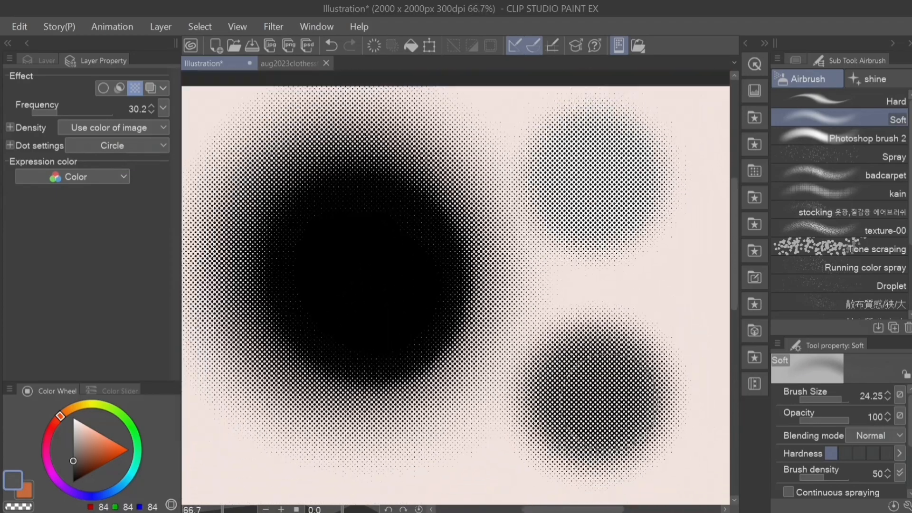
scroll(684, 260, down, 1)
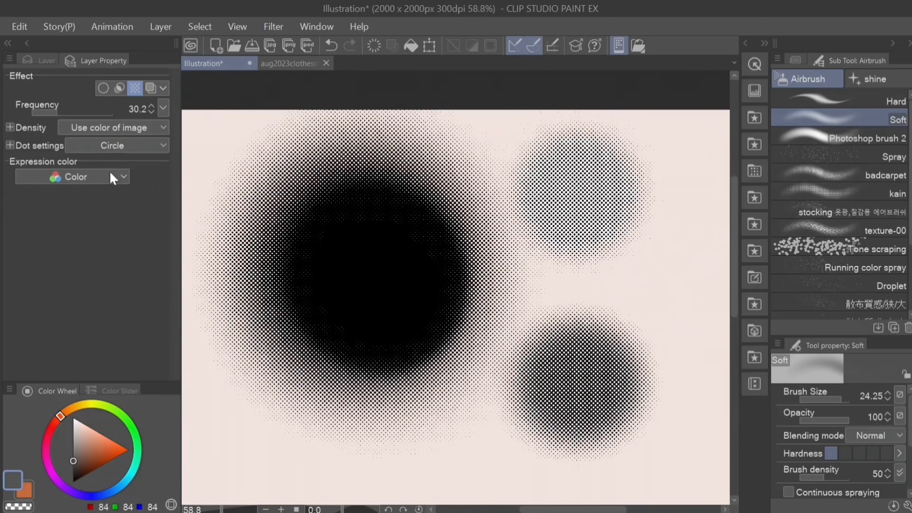
Step: Toggle the Tone effect off and on to compare the gray shades with their dot patterns
click(137, 93)
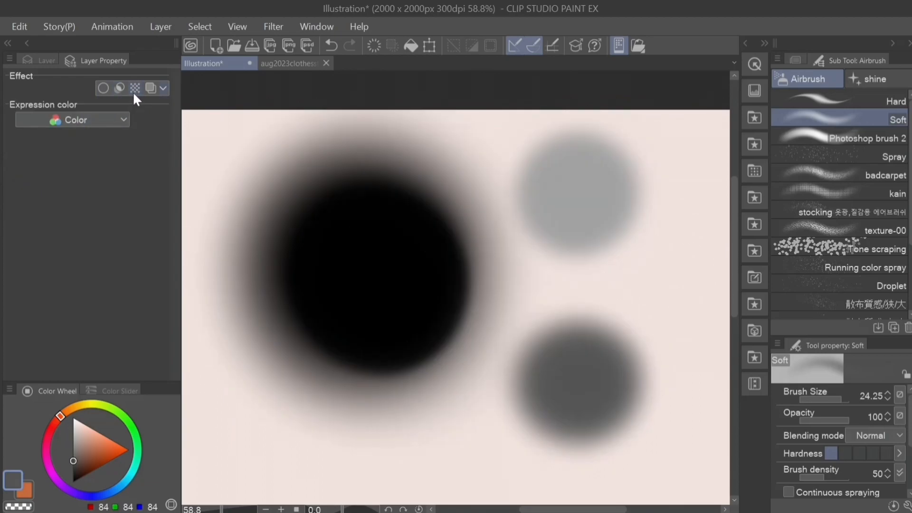
click(133, 89)
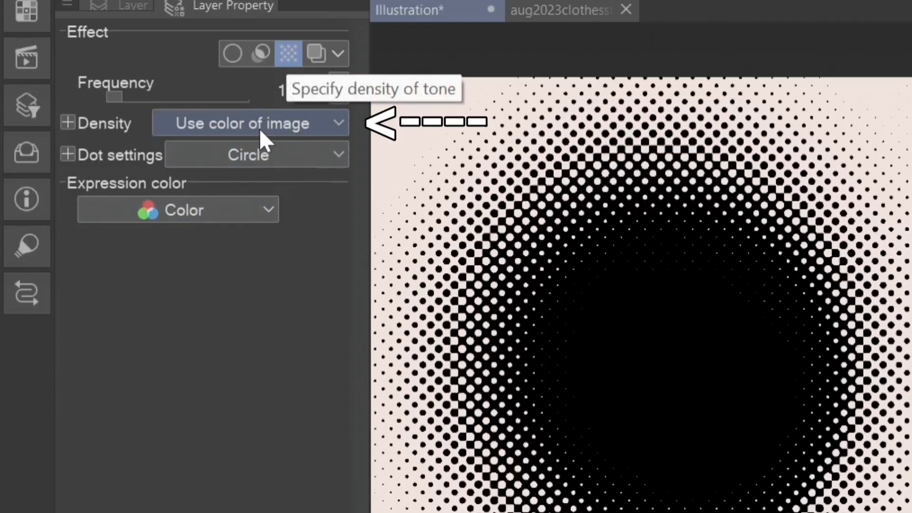
Step: Set the tone's density to Use brightness of image and its dot shape to Carrot
click(259, 128)
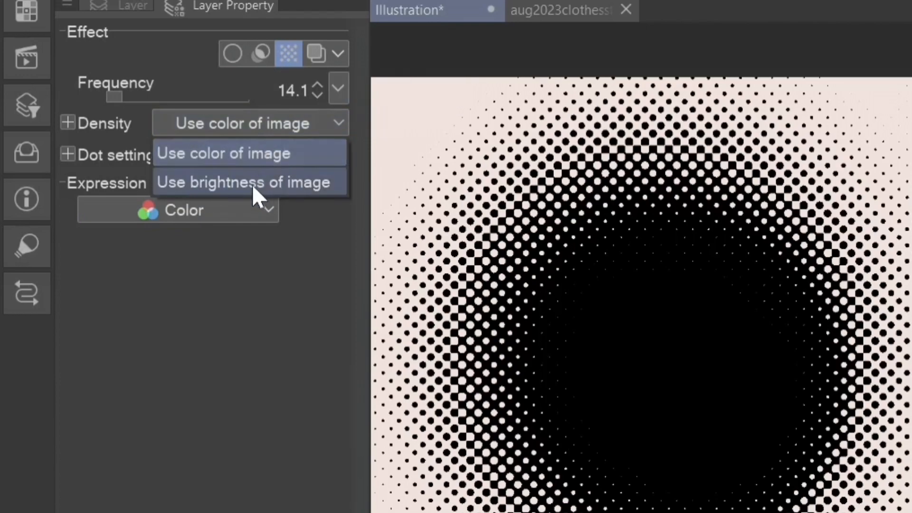
click(254, 183)
click(267, 148)
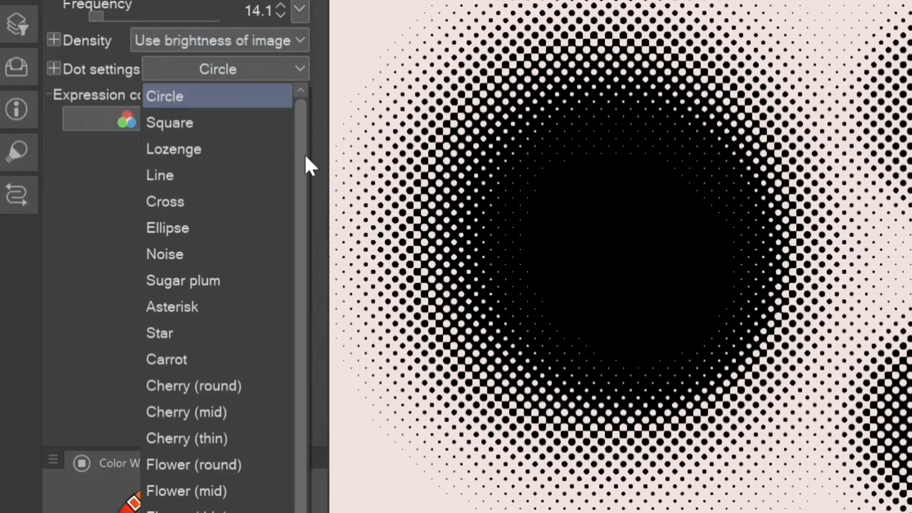
drag(305, 156, 301, 239)
click(212, 122)
click(211, 76)
click(223, 307)
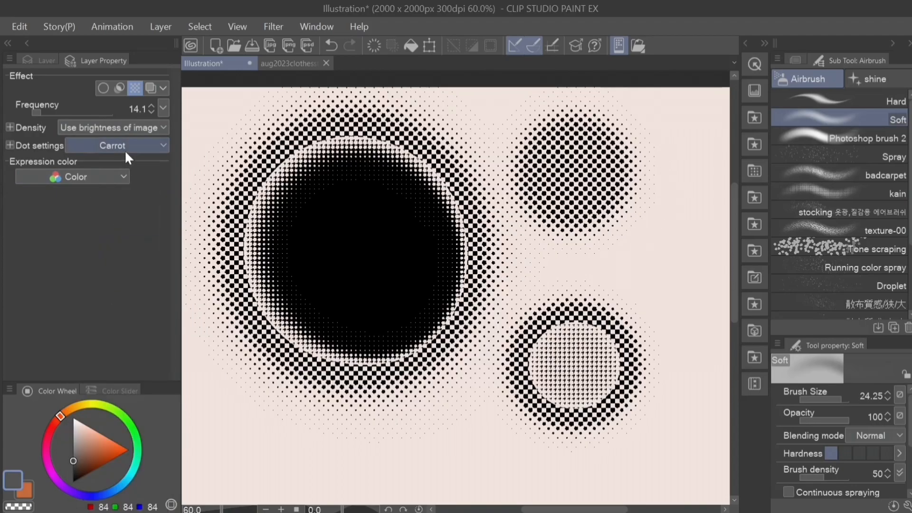
Step: Try other dot shapes, set the tone frequency to 24.1 and choose Flower (thin) dots
click(124, 149)
click(122, 360)
click(128, 147)
click(102, 475)
drag(36, 112, 51, 125)
click(124, 145)
click(130, 161)
scroll(599, 159, up, 8)
scroll(585, 190, down, 2)
click(117, 145)
click(113, 390)
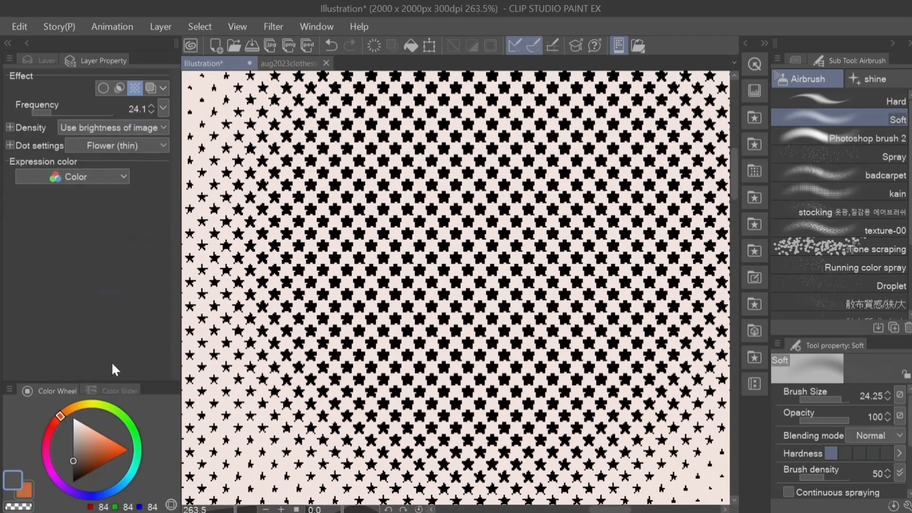
Step: Change the tone's dot shape to Line and expand the Density and Dot settings options
click(153, 146)
click(127, 216)
click(9, 127)
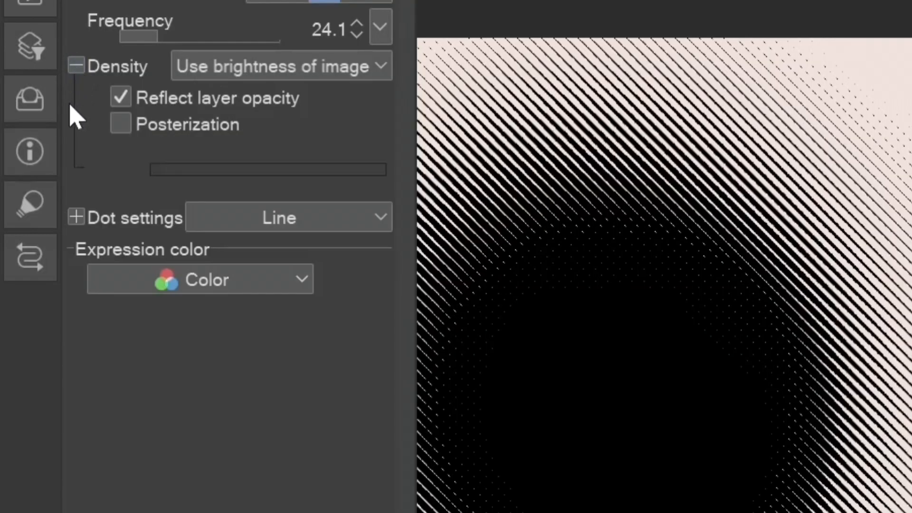
click(84, 216)
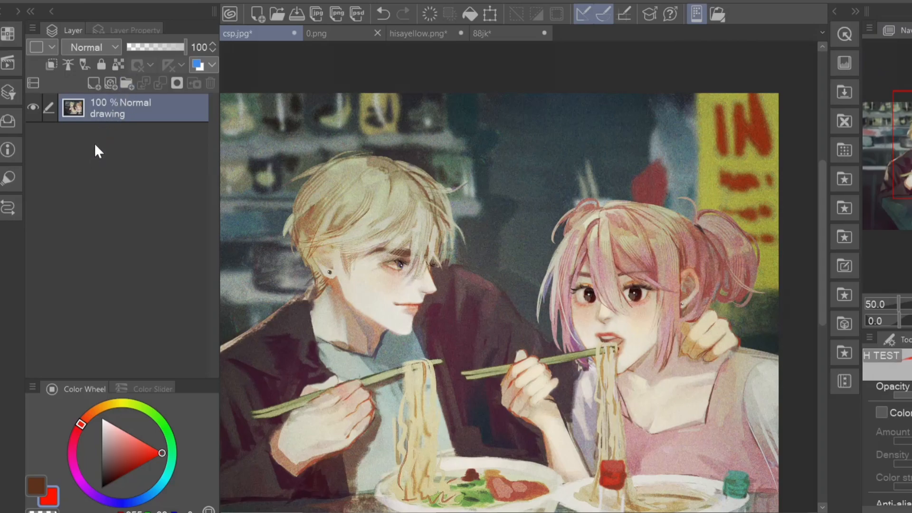
Step: In the noodle-shop illustration, add a new raster layer above the drawing and apply the Tone effect to it
click(95, 84)
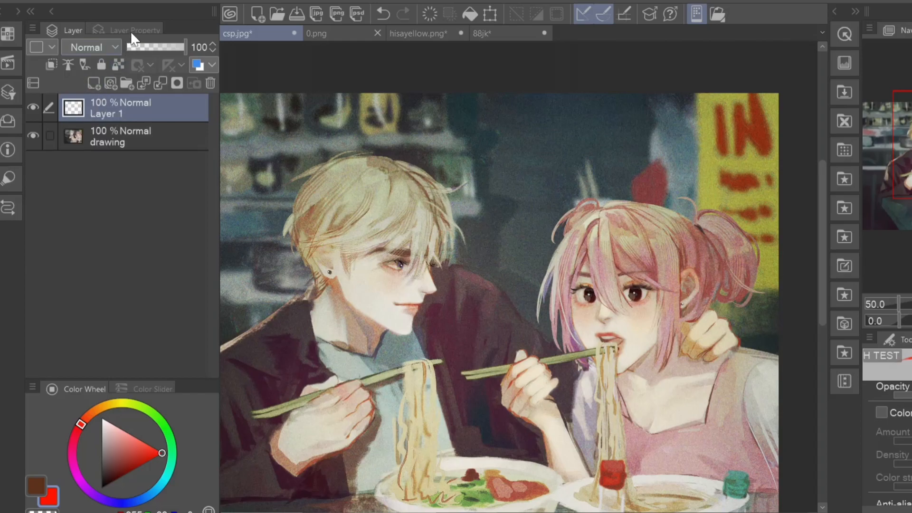
click(133, 29)
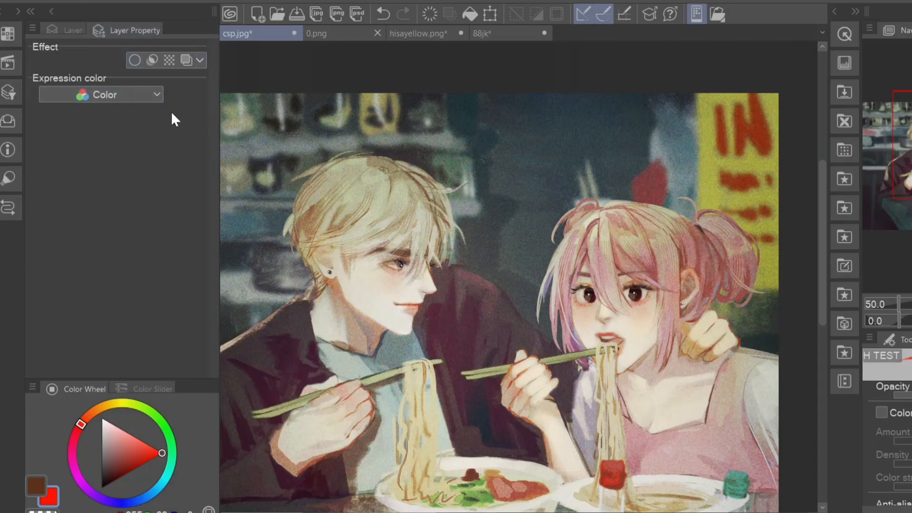
click(169, 60)
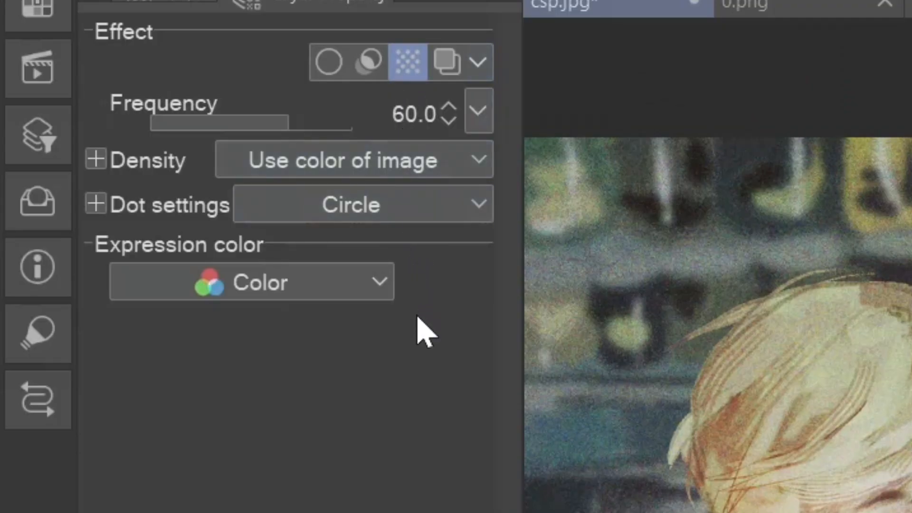
Step: Set the new layer's tone to Use brightness of image with a frequency of 25.1, keeping Circle dots
click(397, 161)
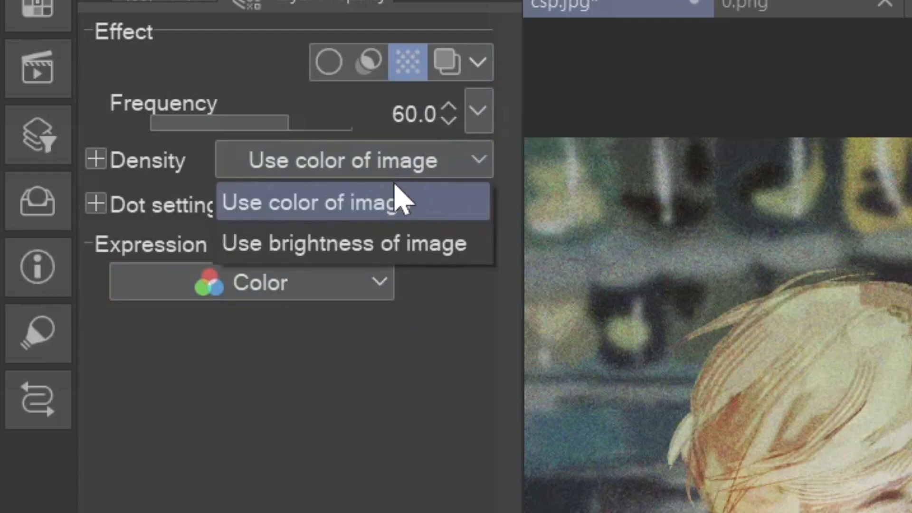
click(387, 243)
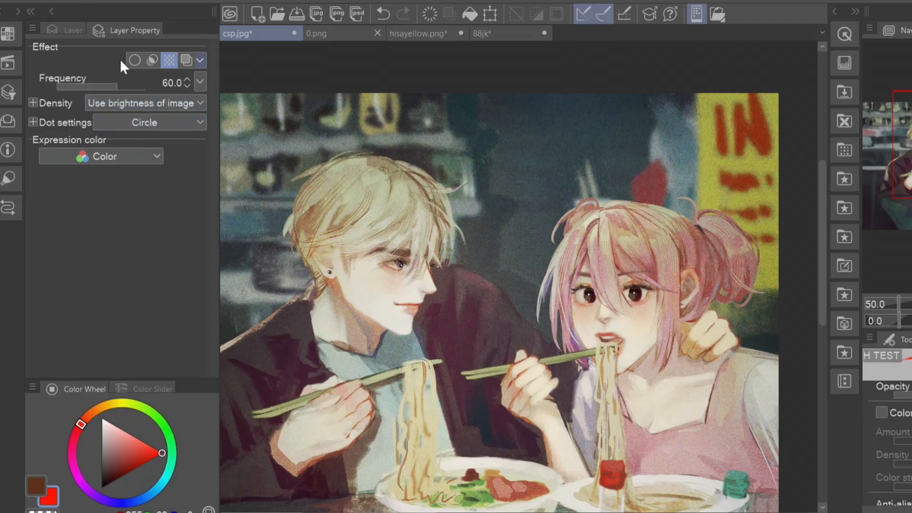
drag(119, 86, 106, 88)
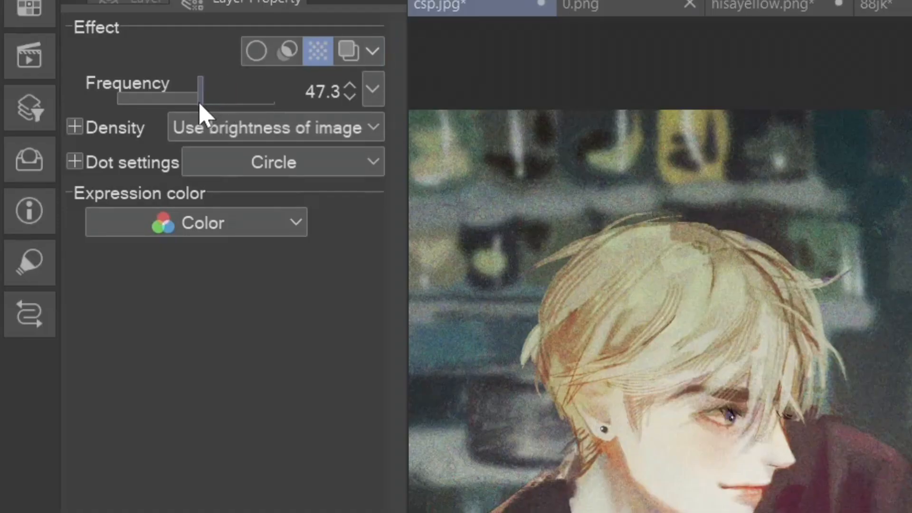
drag(180, 113, 152, 121)
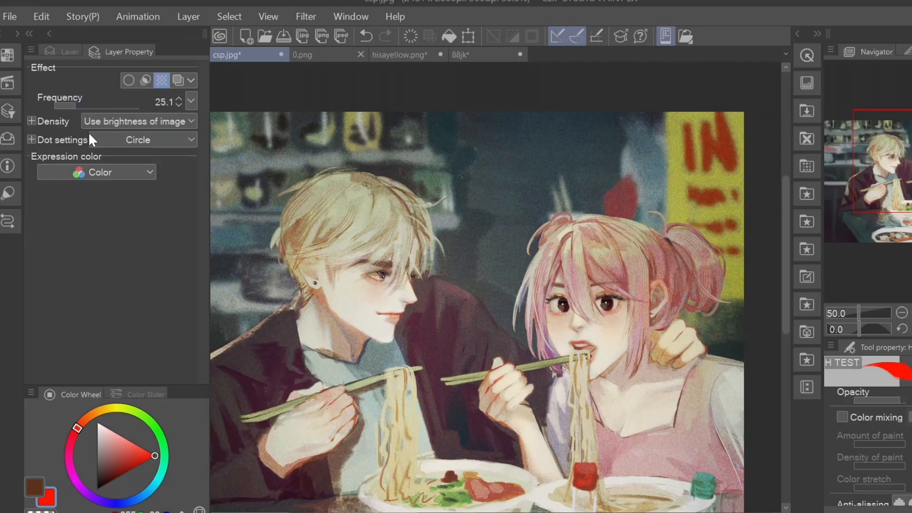
click(100, 138)
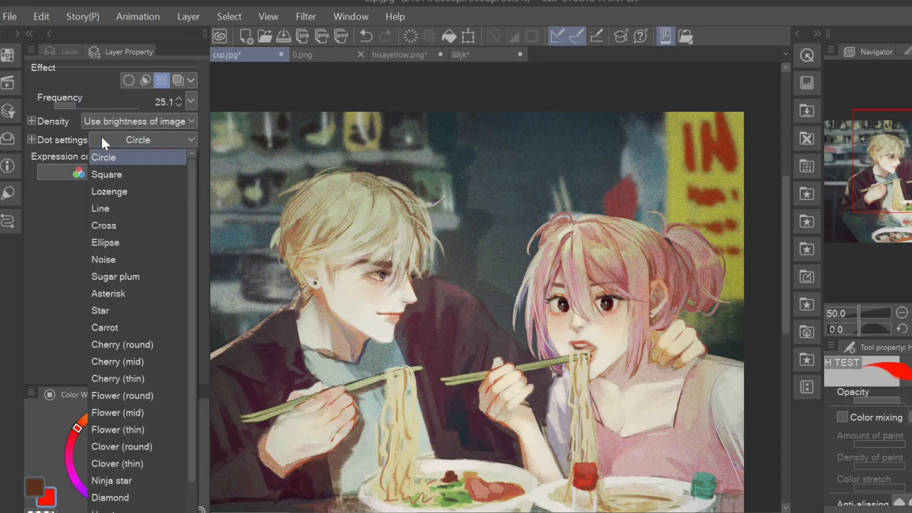
click(137, 148)
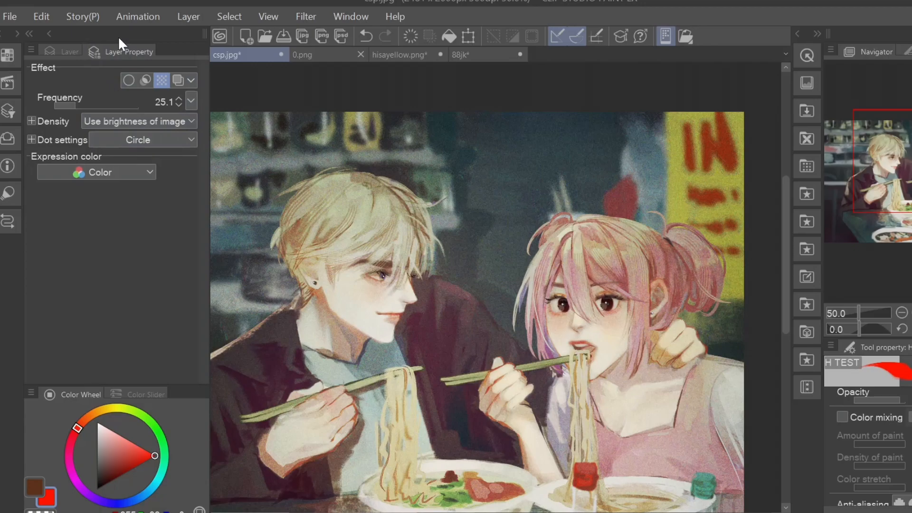
Step: With the Soft airbrush, shade the pink-haired girl's ponytail and hair with tone dots, undoing the stray stroke across her shoulder
key(b)
drag(378, 296, 369, 245)
drag(670, 317, 671, 248)
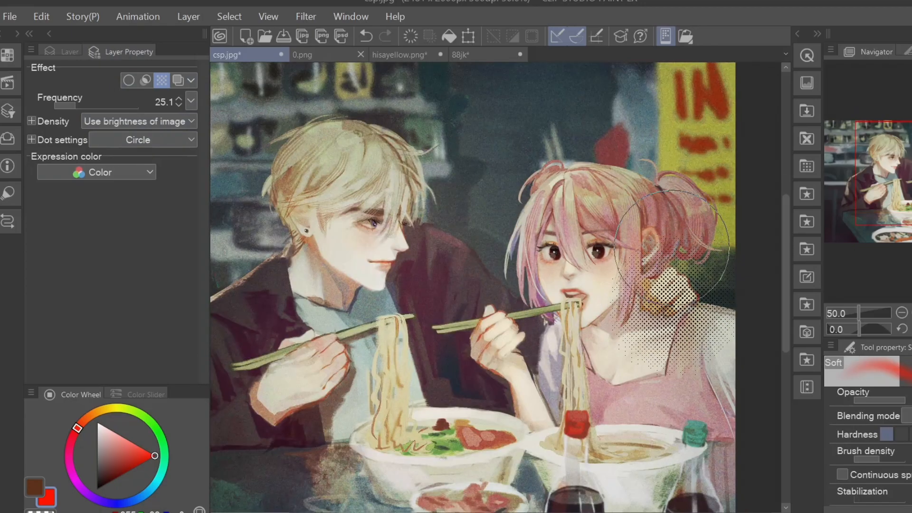
drag(607, 253, 594, 268)
scroll(595, 269, up, 1)
key(ctrl+z)
mouse_move(689, 230)
mouse_down()
mouse_move(701, 261)
mouse_move(616, 237)
mouse_up()
drag(507, 286, 549, 293)
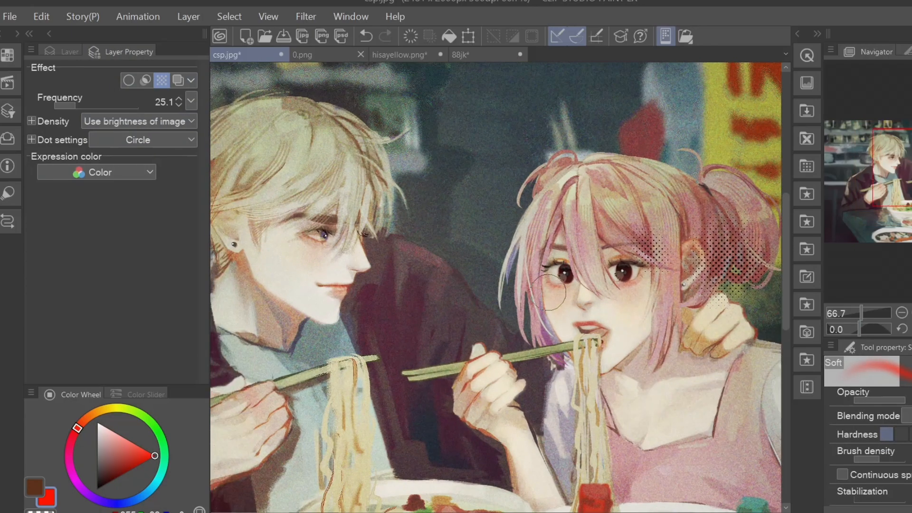
Step: Airbrush more tone dots over the dark jacket, the noodle bowls, the bottle and the white plate in the foreground
drag(573, 370, 613, 292)
mouse_move(468, 332)
mouse_down()
mouse_move(515, 430)
mouse_move(430, 301)
mouse_up()
drag(612, 323, 665, 330)
drag(570, 380, 615, 343)
drag(613, 370, 712, 451)
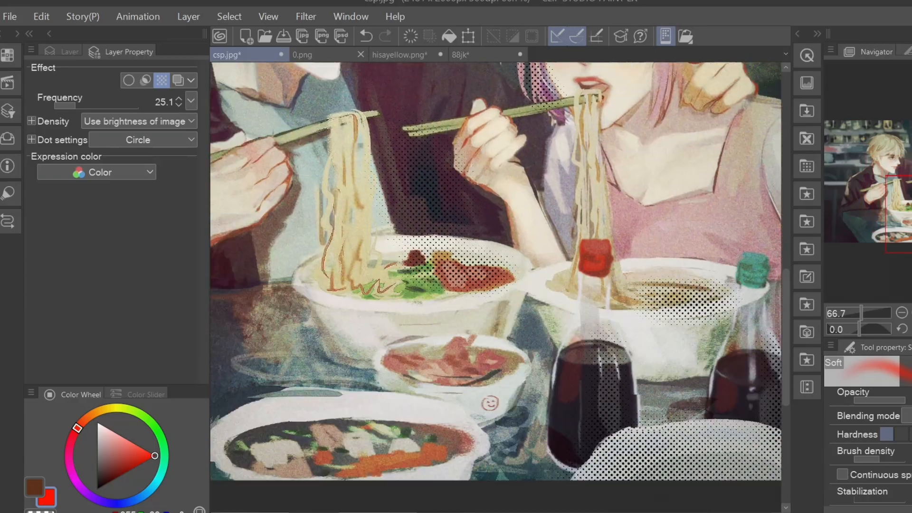
drag(540, 450, 588, 426)
scroll(588, 427, down, 2)
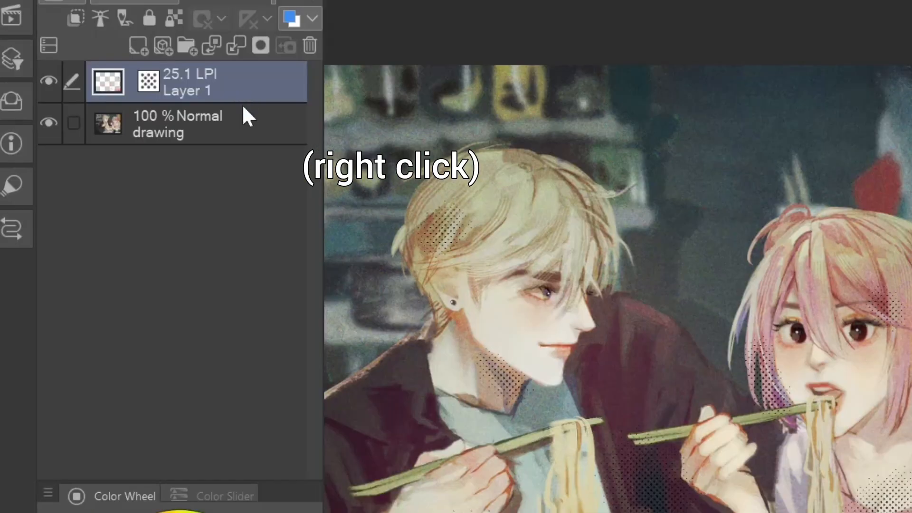
Step: Rasterize the toned Layer 1 and lock its transparent pixels
right_click(158, 127)
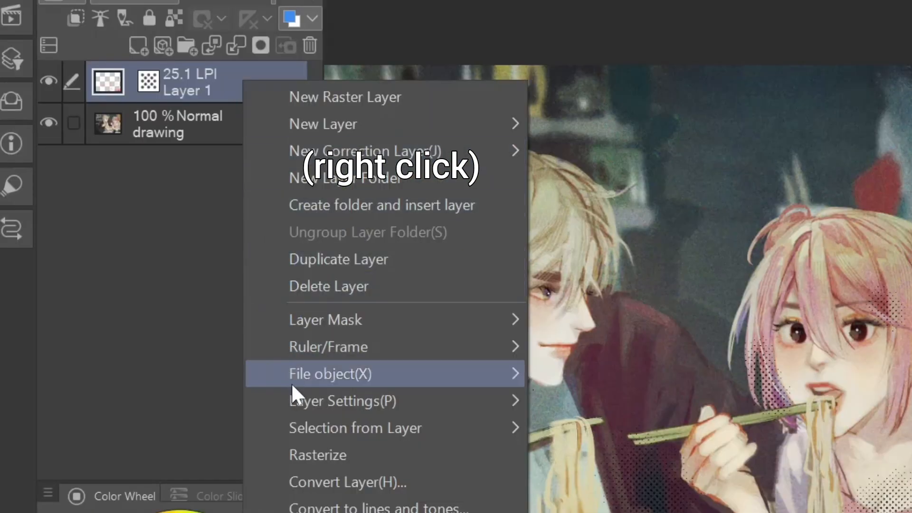
click(307, 452)
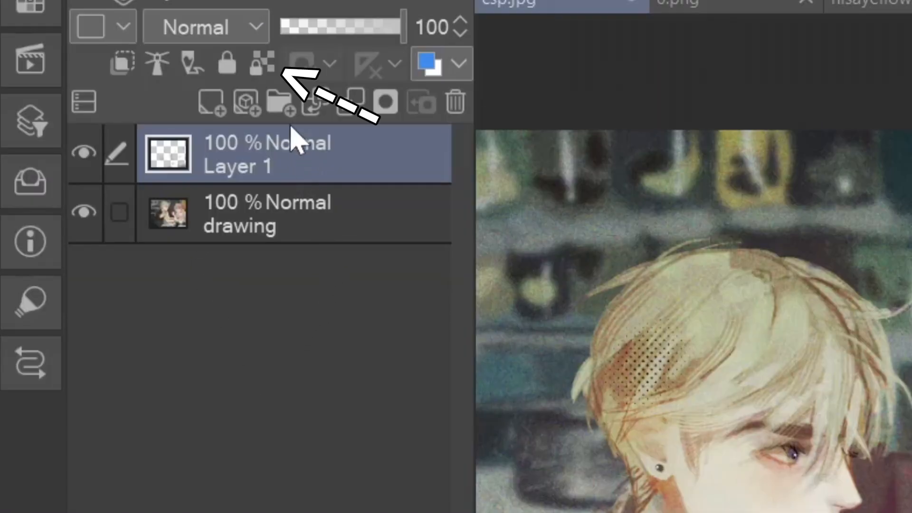
click(260, 66)
Step: Set the tone layer's blending mode to Multiply and pick a muted blue and an orange to recolor its dots
click(245, 41)
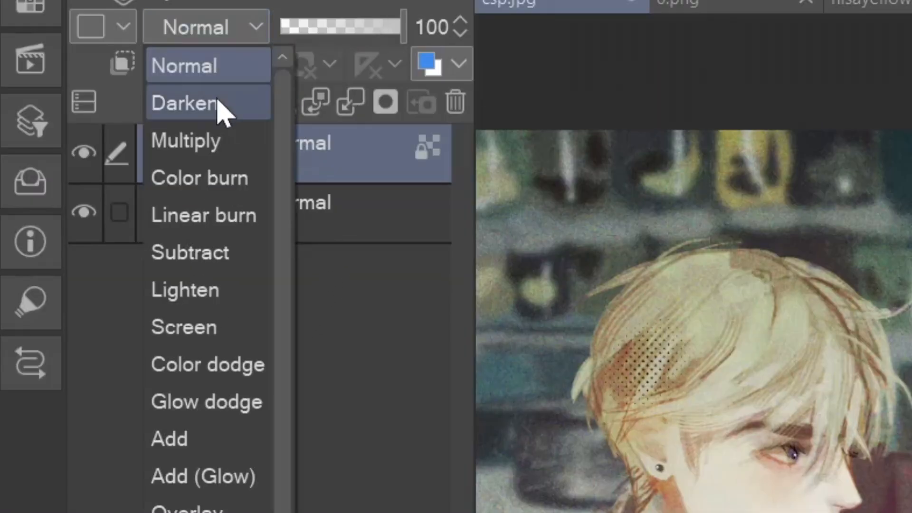
click(218, 143)
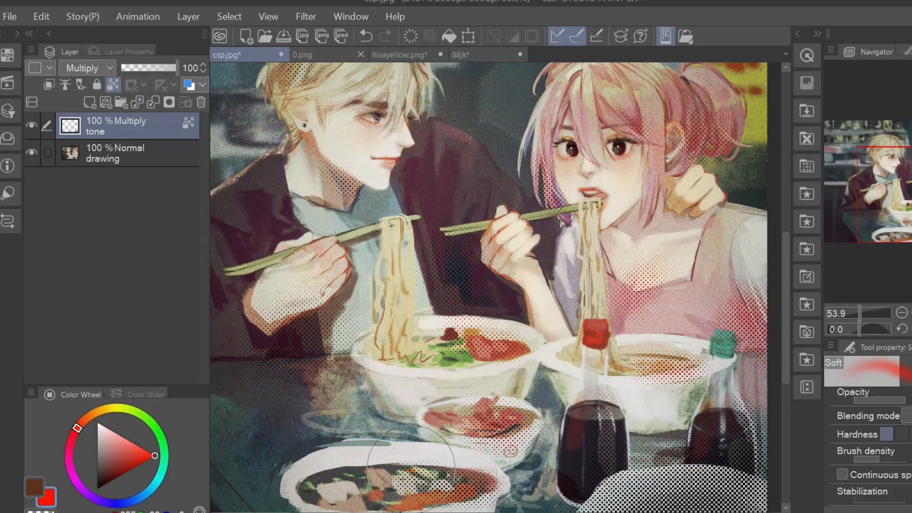
click(123, 503)
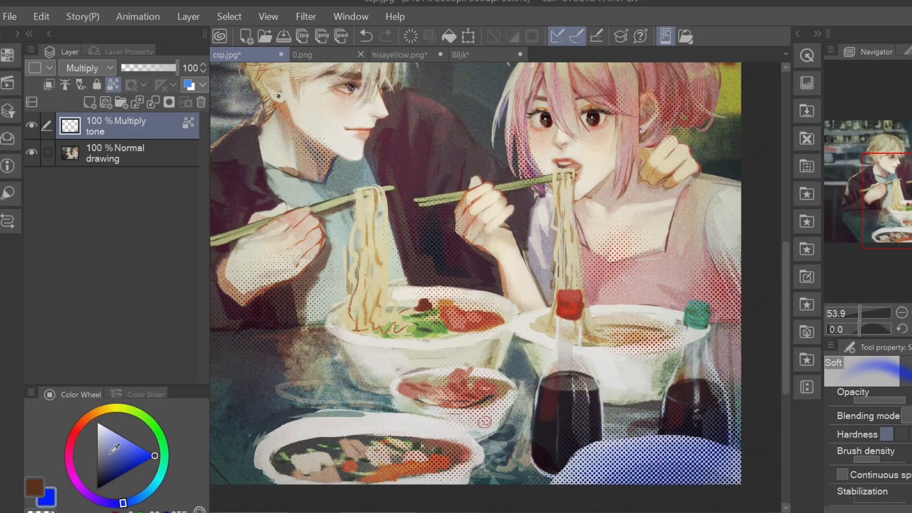
click(116, 448)
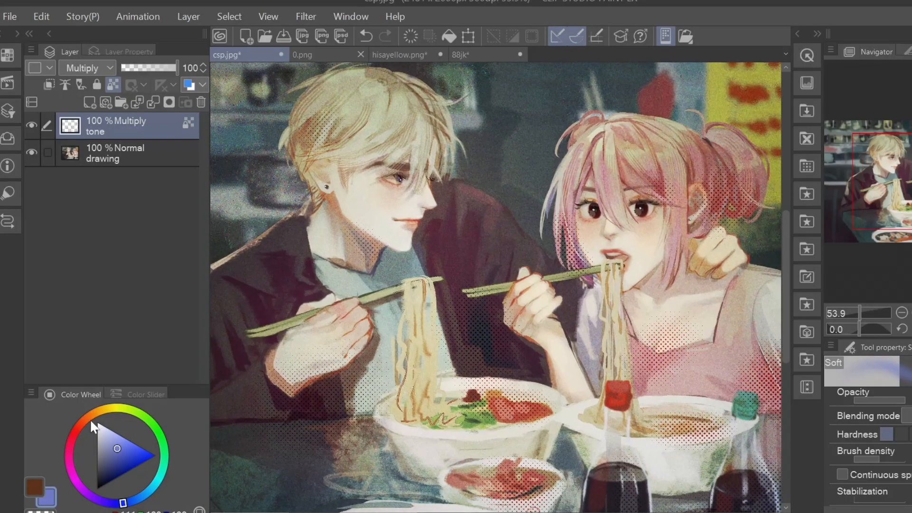
click(88, 419)
click(132, 455)
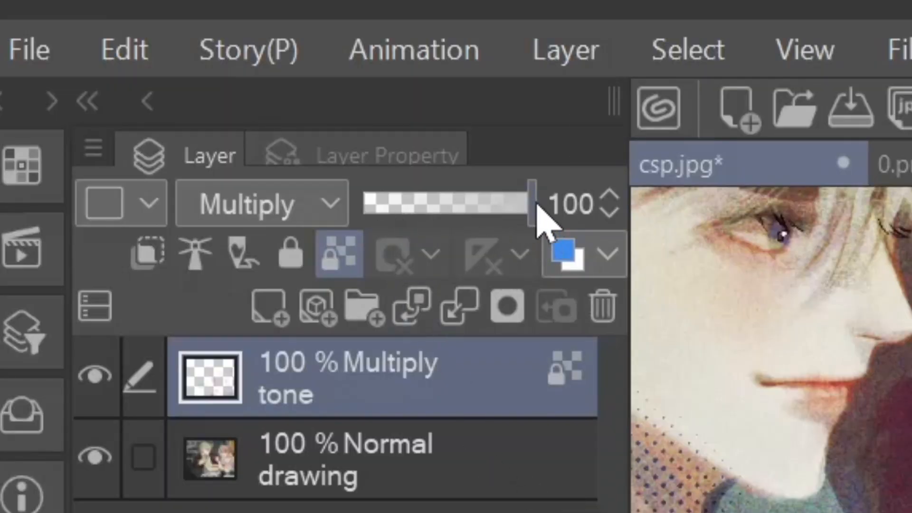
Step: Lower the tone layer's opacity to 40%
drag(536, 205, 436, 213)
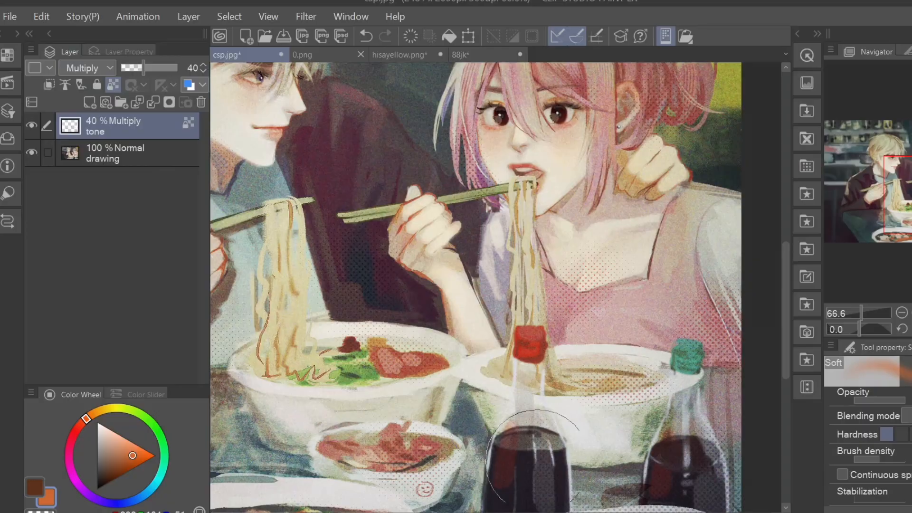
drag(626, 420, 629, 409)
scroll(630, 407, down, 4)
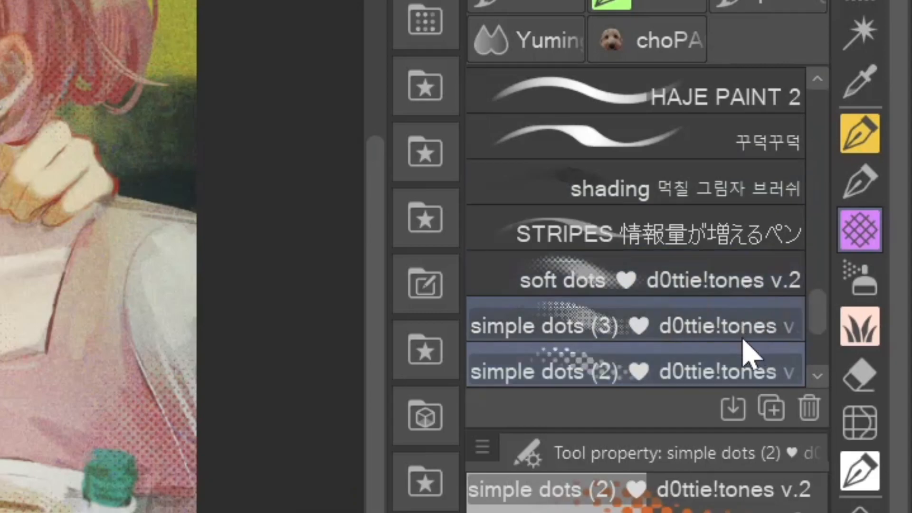
Step: Paint orange dots with the simple dots (2) brush over the yellow sign and around the blond character, and enlarge the brush
click(757, 285)
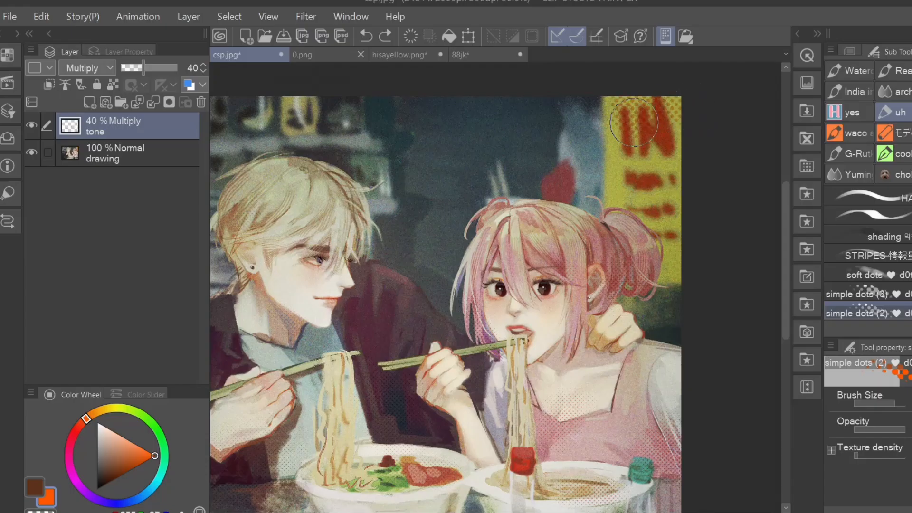
mouse_move(650, 113)
mouse_down()
mouse_move(672, 134)
mouse_move(671, 245)
mouse_up()
mouse_move(297, 123)
mouse_down()
mouse_move(423, 131)
mouse_move(262, 141)
mouse_up()
mouse_move(390, 192)
mouse_down()
mouse_move(494, 205)
mouse_move(297, 159)
mouse_up()
key(bracketright)
key(bracketright)
key(bracketright)
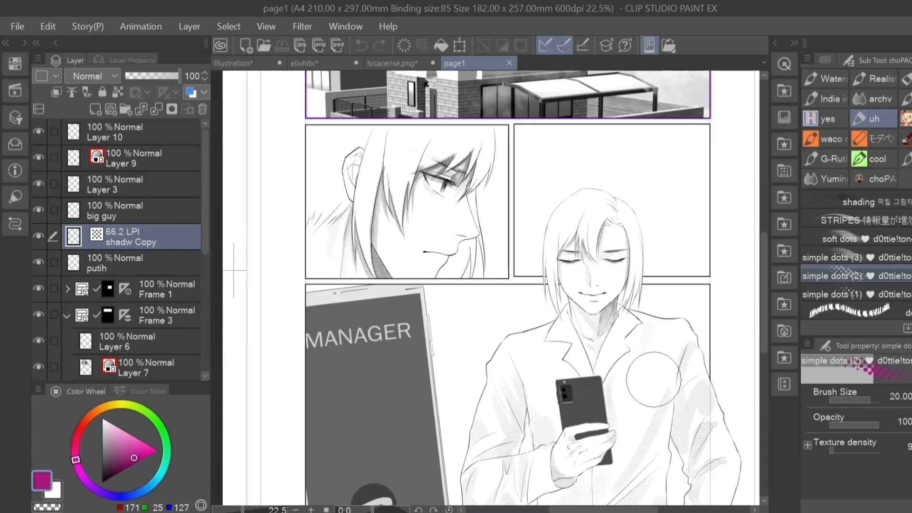
Step: Examine the line-tone shading on the manga page's character panels and toggle the shadow layer's Tone effect for comparison
drag(621, 326, 638, 321)
drag(565, 247, 554, 368)
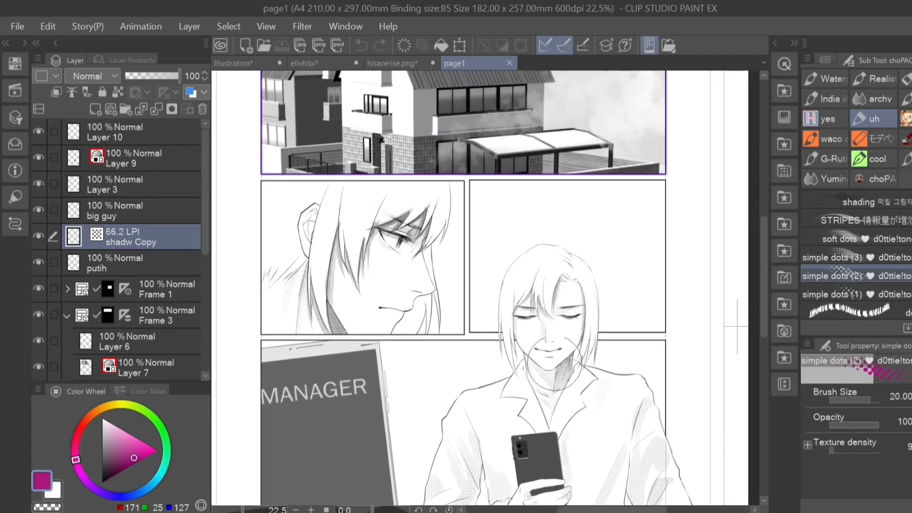
scroll(394, 266, up, 5)
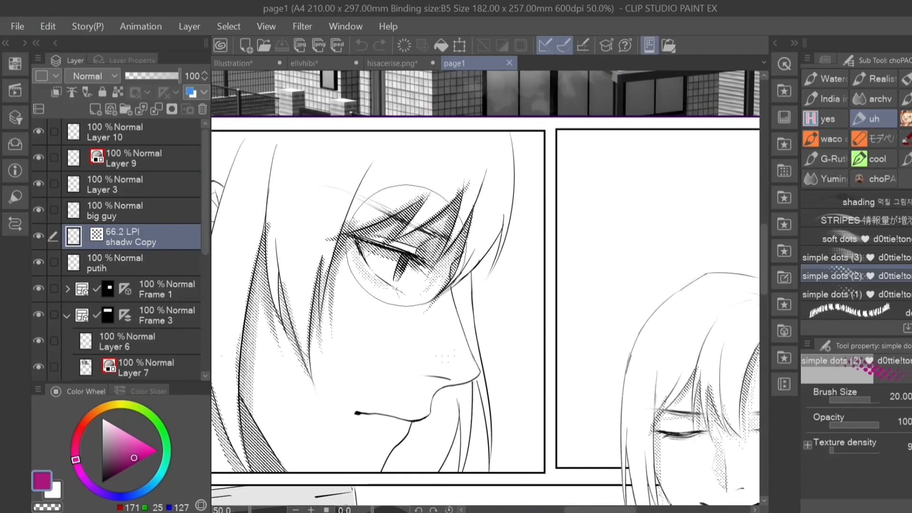
drag(447, 287, 515, 260)
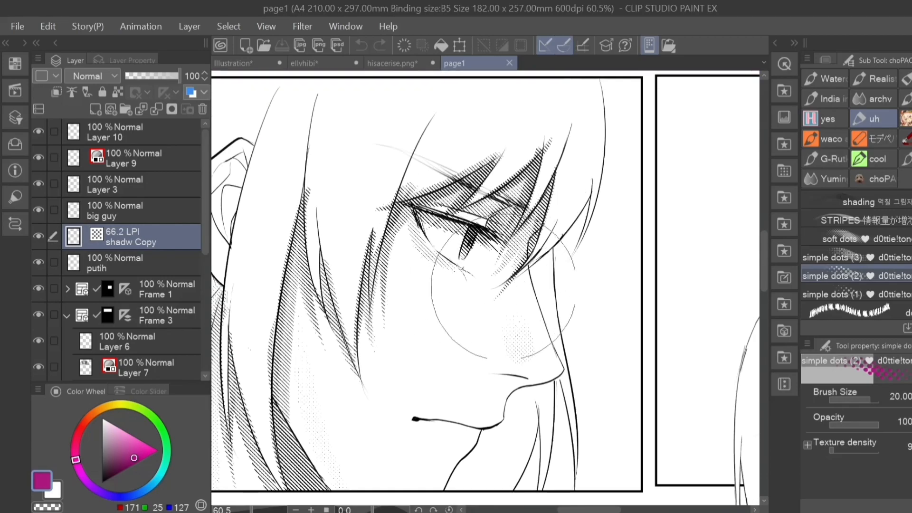
drag(536, 314, 549, 290)
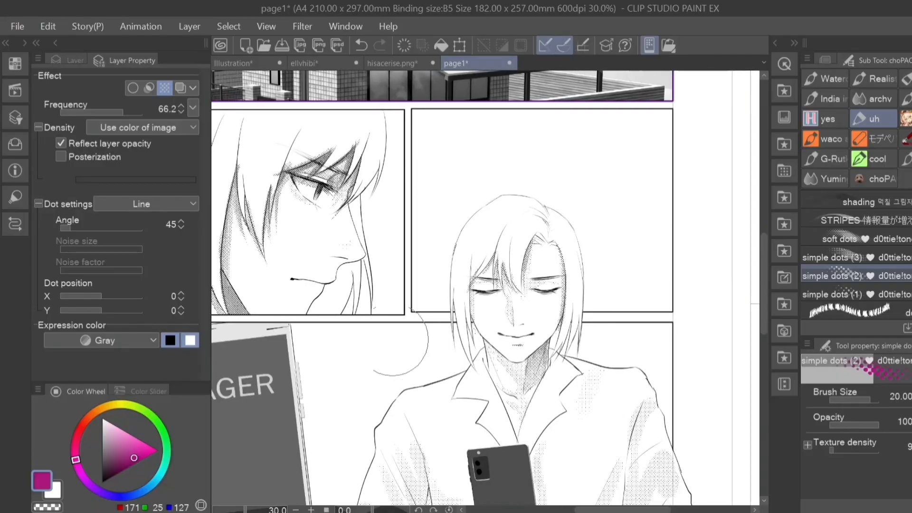
click(164, 87)
mouse_move(595, 495)
mouse_down()
mouse_move(535, 356)
mouse_move(528, 363)
mouse_move(522, 318)
mouse_up()
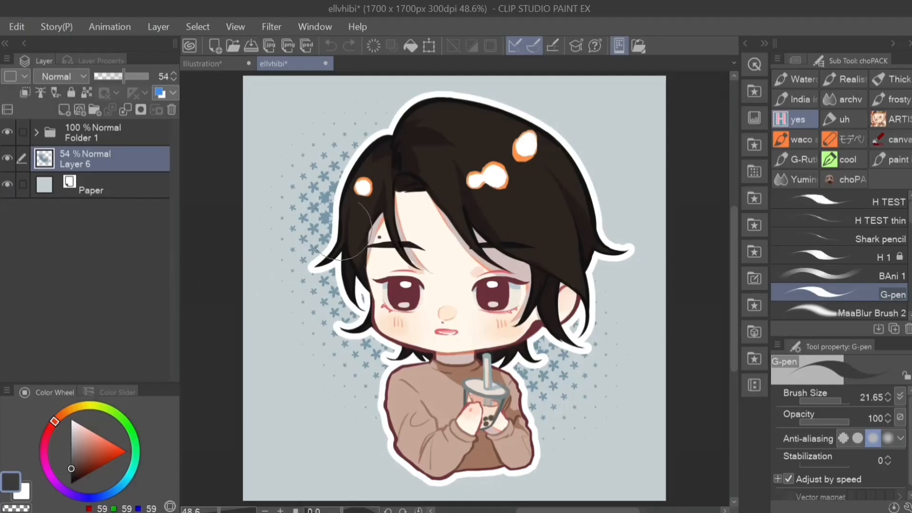
Step: Hide the flower-shaped tone layer and paint gray shading with the Soft airbrush on a new layer behind the chibi character
scroll(329, 242, up, 2)
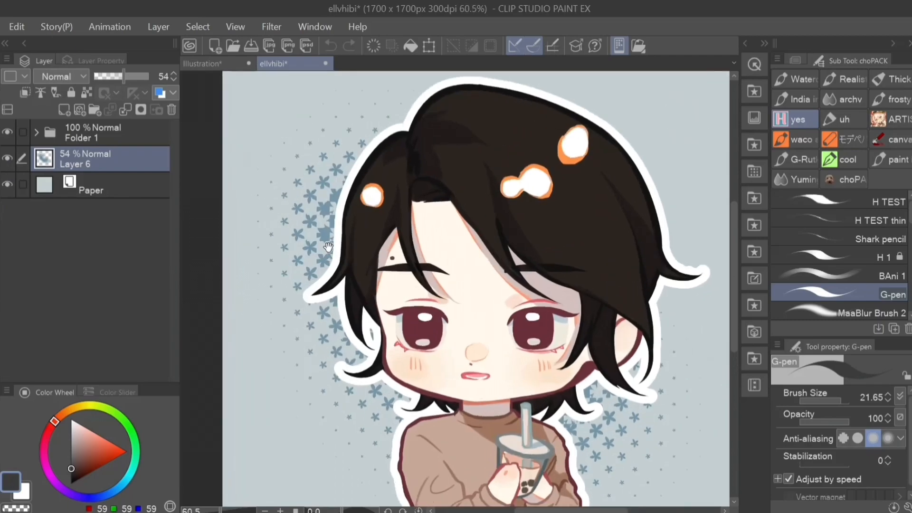
scroll(388, 306, down, 2)
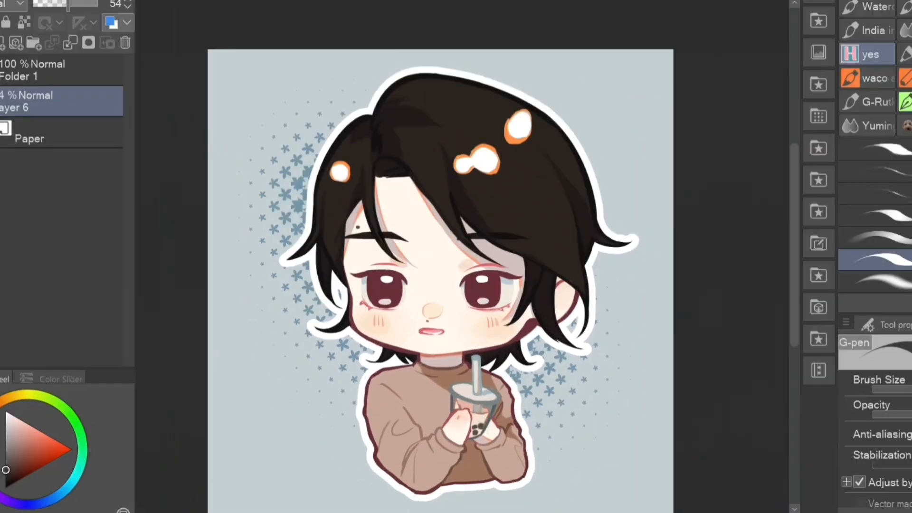
click(5, 158)
click(65, 110)
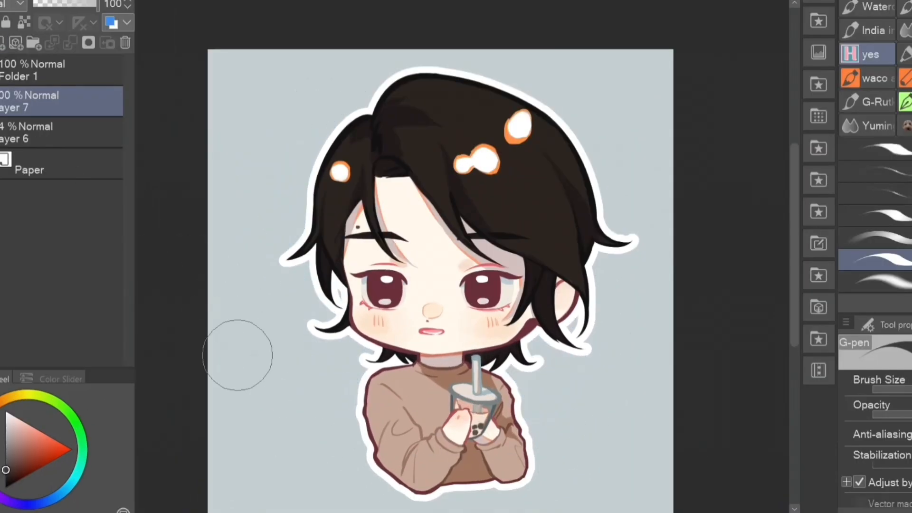
key(b)
click(6, 441)
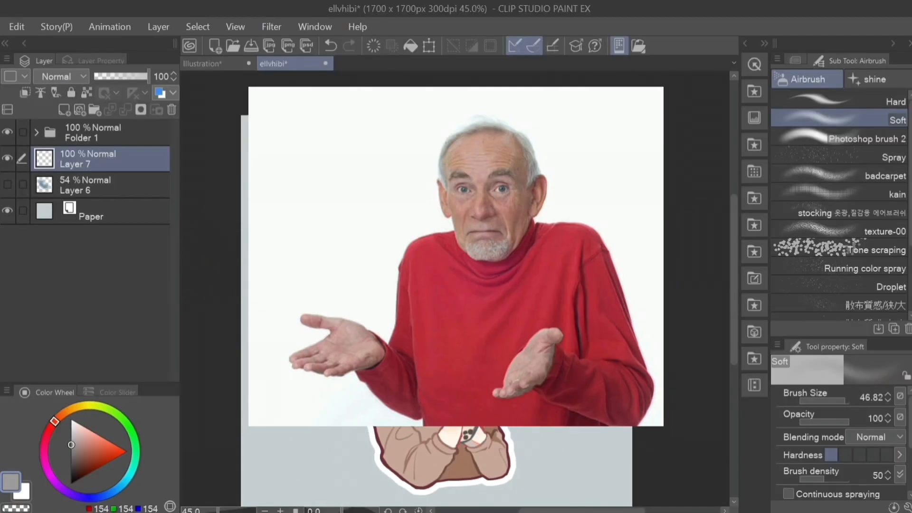
mouse_move(332, 190)
mouse_down()
mouse_move(323, 361)
mouse_move(536, 395)
mouse_up()
Step: Apply the Tone effect to the airbrushed shading and convert its color to a dark gray
click(99, 61)
click(134, 88)
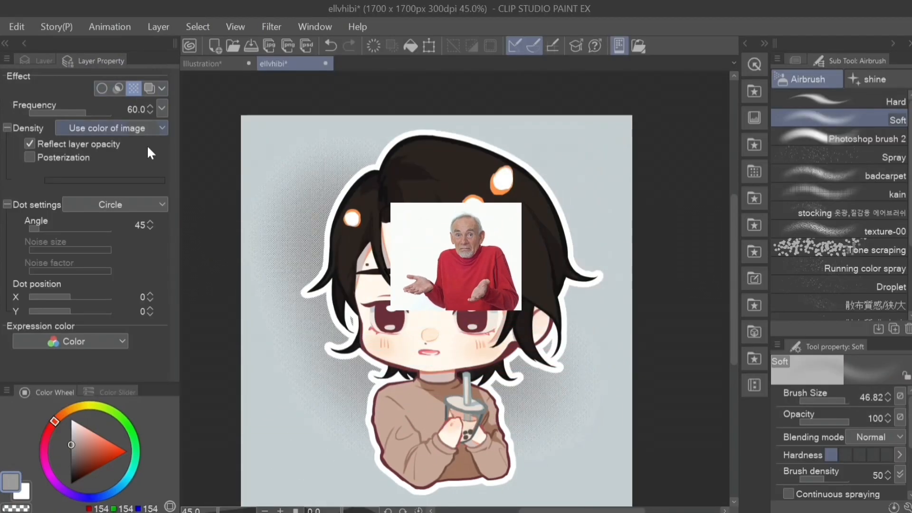
click(71, 475)
click(72, 470)
click(16, 27)
click(152, 304)
key(c)
mouse_move(268, 192)
mouse_down()
mouse_move(256, 223)
mouse_move(258, 212)
mouse_move(317, 328)
mouse_up()
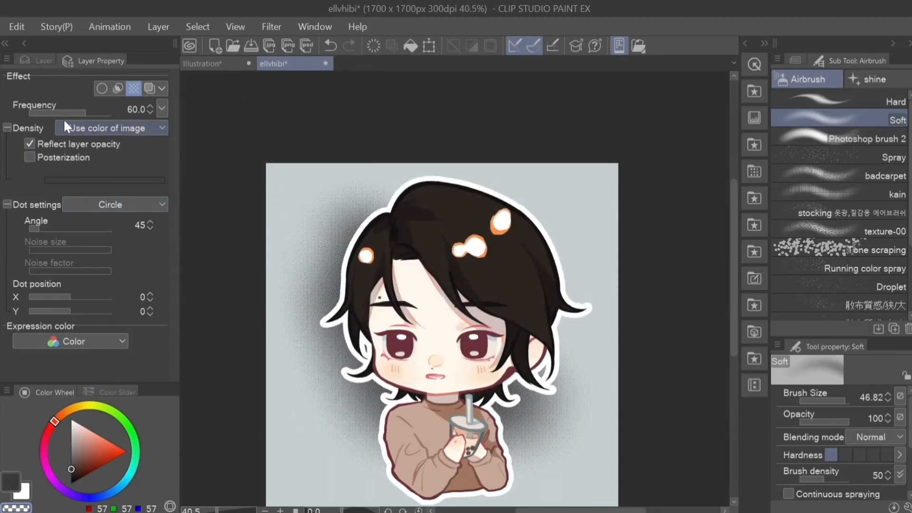
Step: Set the tone frequency to 6.5 and base its density on the brightness of the image
drag(64, 113, 46, 111)
drag(105, 110, 92, 140)
click(182, 136)
click(203, 182)
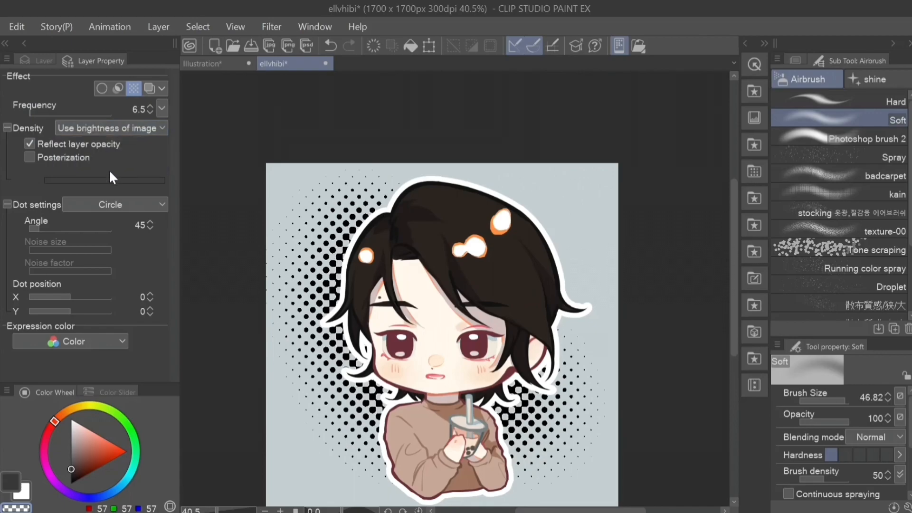
Step: Change the tone's dot shape to Diamond and convert the dots to an orange drawing color
click(152, 208)
click(119, 298)
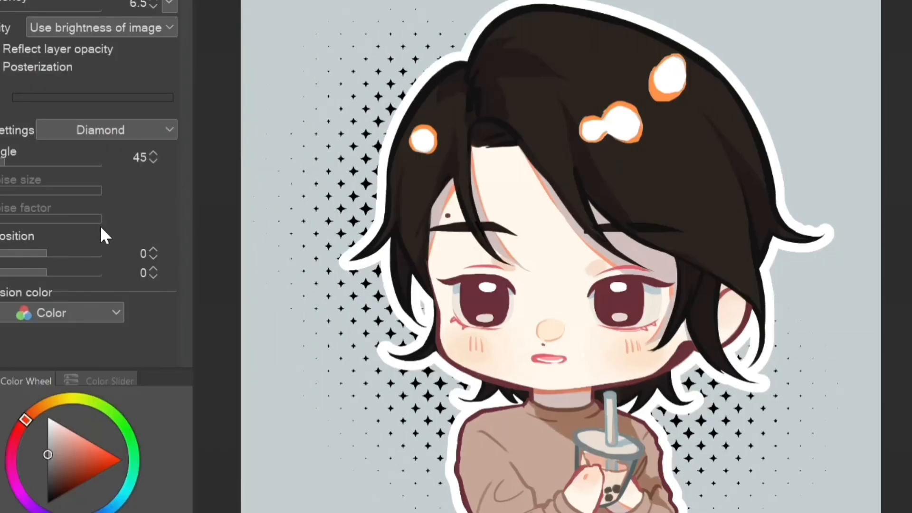
click(17, 26)
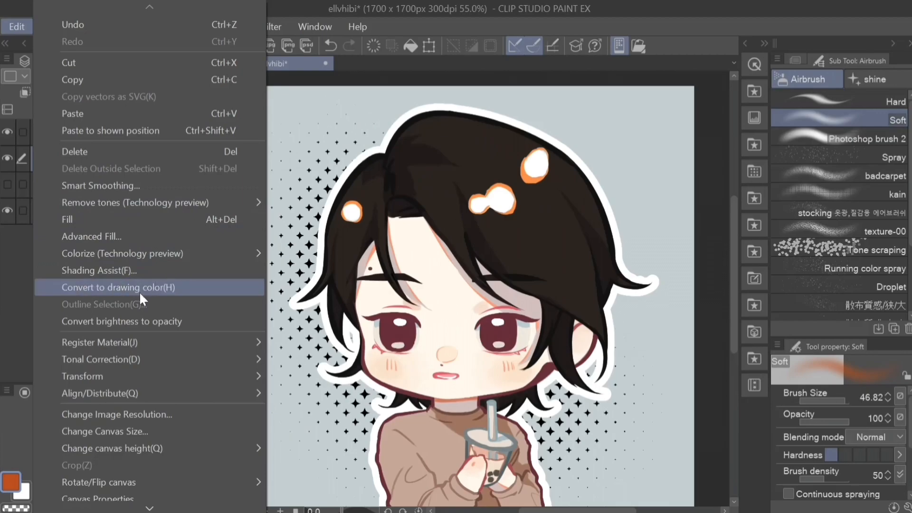
click(145, 286)
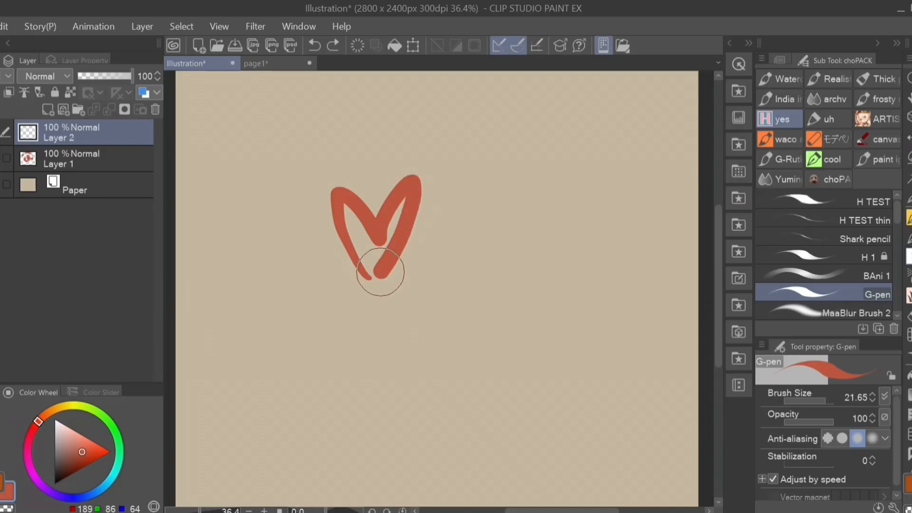
Step: Draw a filled red heart on the illustration canvas and handwrite "Layer color" beneath it with the G-pen
mouse_move(377, 270)
mouse_down()
mouse_move(367, 247)
mouse_move(381, 261)
mouse_up()
mouse_move(310, 316)
mouse_down()
mouse_move(321, 347)
mouse_move(424, 326)
mouse_up()
drag(443, 324, 445, 337)
drag(456, 324, 455, 325)
mouse_move(468, 314)
mouse_down()
mouse_move(477, 334)
mouse_move(490, 319)
mouse_up()
drag(501, 315, 515, 331)
Step: Turn on the Layer color effect for the heart layer, then collapse and re-expand its sub color setting
click(84, 61)
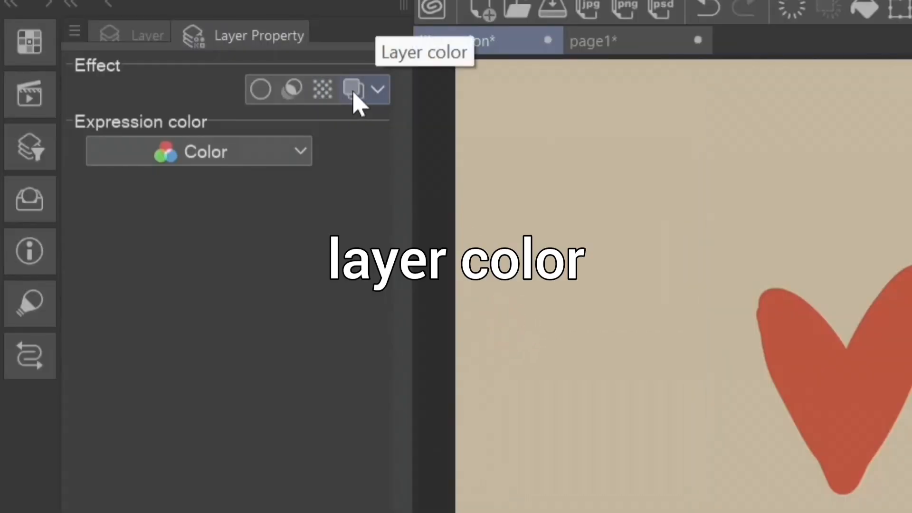
click(353, 89)
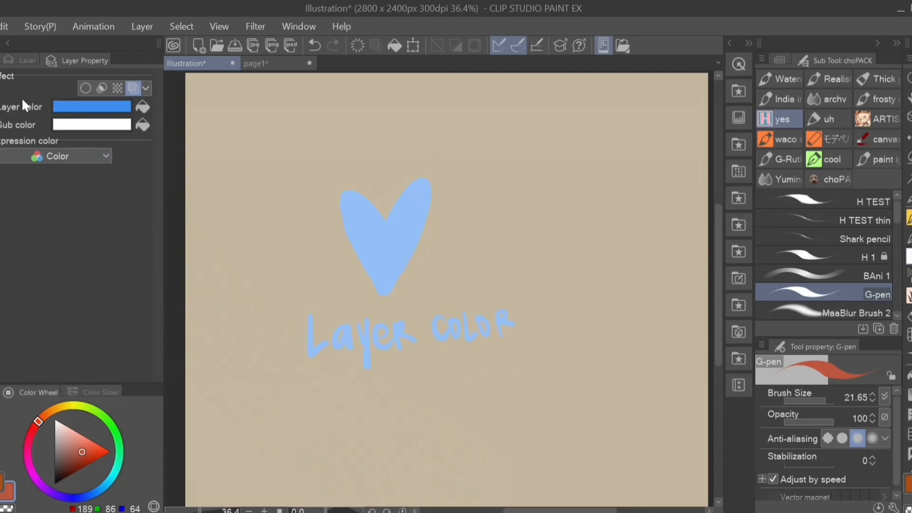
click(0, 108)
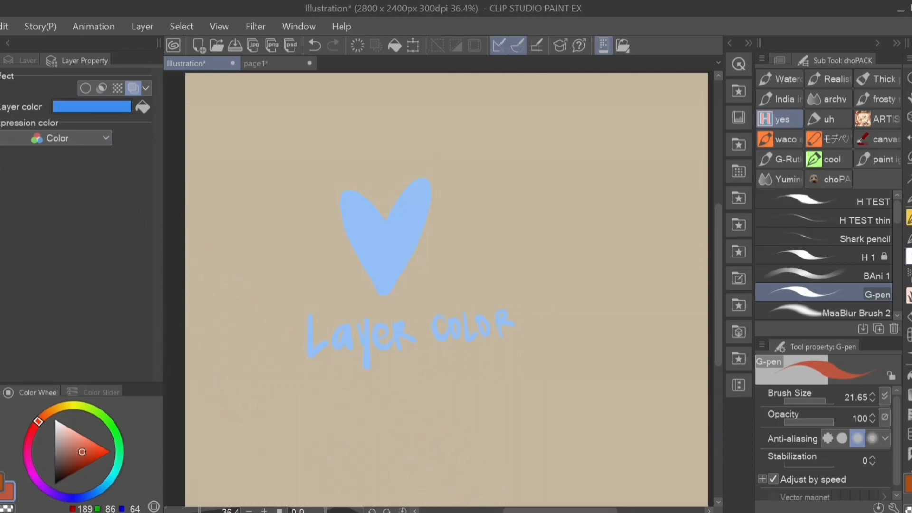
click(0, 109)
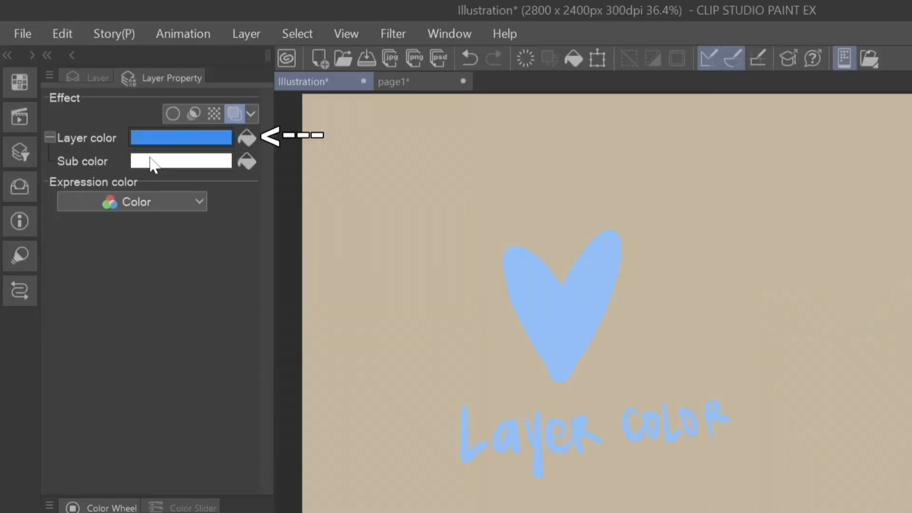
Step: Set the heart layer's sub color to black
click(158, 159)
drag(697, 301, 573, 396)
click(909, 137)
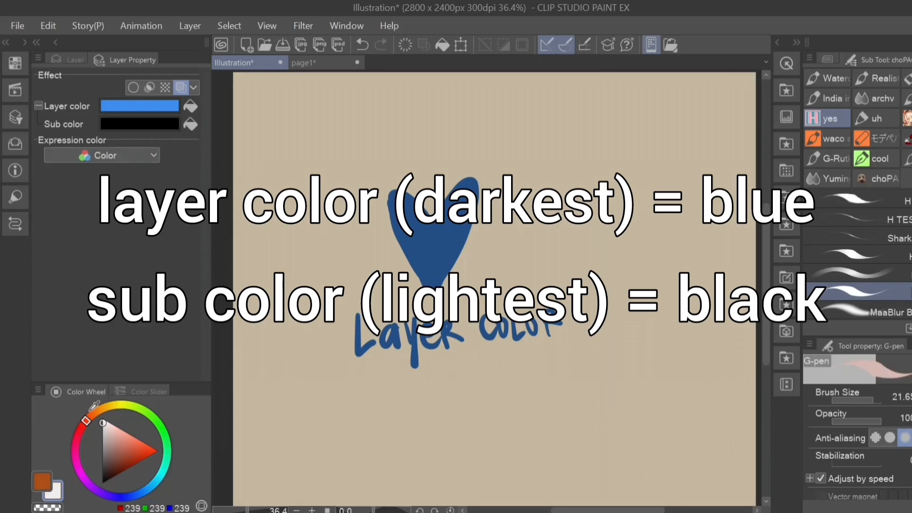
mouse_move(570, 266)
mouse_down()
mouse_move(563, 252)
mouse_move(620, 287)
mouse_up()
click(102, 488)
mouse_move(471, 389)
mouse_down()
mouse_move(542, 406)
mouse_move(534, 451)
mouse_up()
key(ctrl+z)
key(ctrl+z)
Step: Paint a filled circle in white to the right of the heart and another in black to its left
click(109, 412)
click(103, 419)
mouse_move(522, 224)
mouse_down()
mouse_move(523, 208)
mouse_move(564, 198)
mouse_move(590, 228)
mouse_move(542, 232)
mouse_move(518, 199)
mouse_move(576, 259)
mouse_move(591, 223)
mouse_up()
click(102, 483)
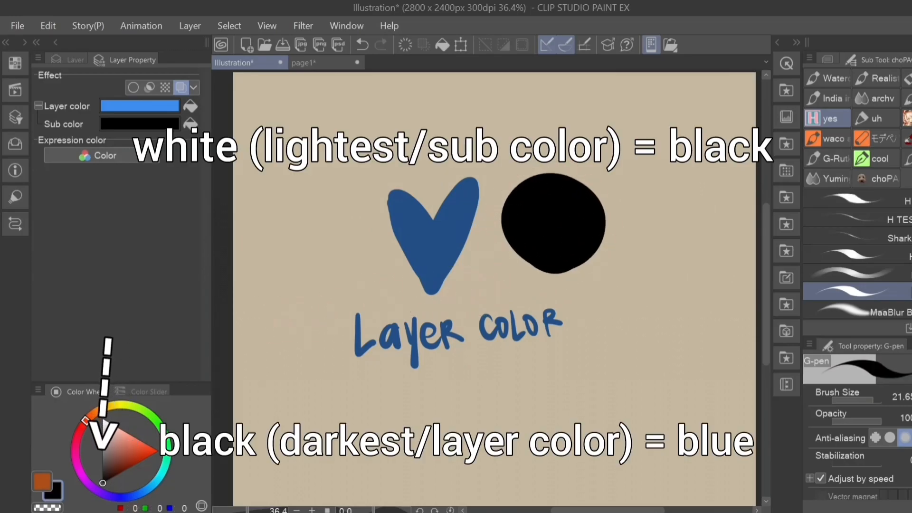
mouse_move(309, 142)
mouse_down()
mouse_move(321, 152)
mouse_move(326, 187)
mouse_up()
drag(463, 243, 460, 295)
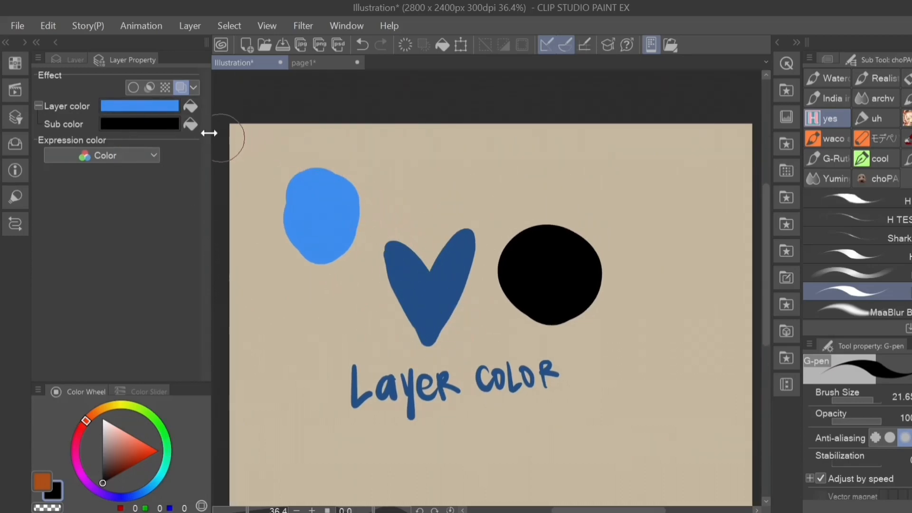
Step: Toggle the Layer color effect off and on to compare the original colors of the heart and circles with the mapped ones
click(183, 87)
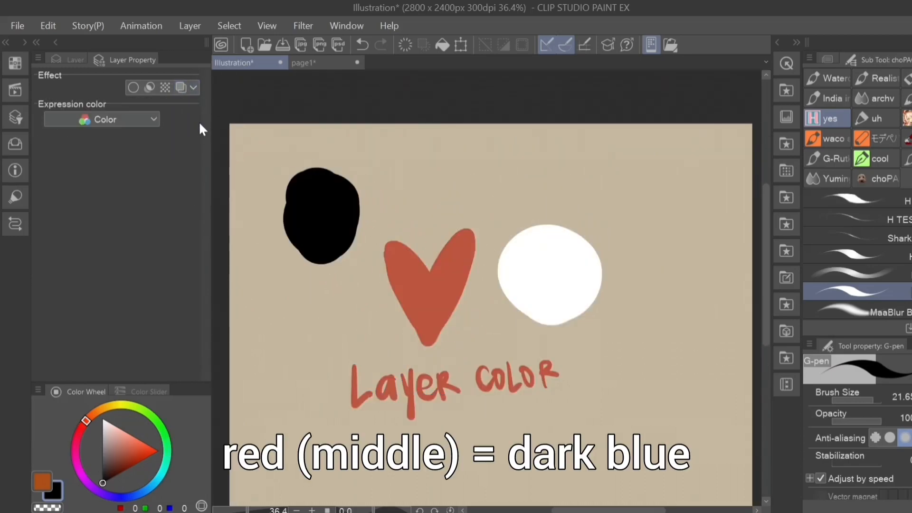
click(182, 88)
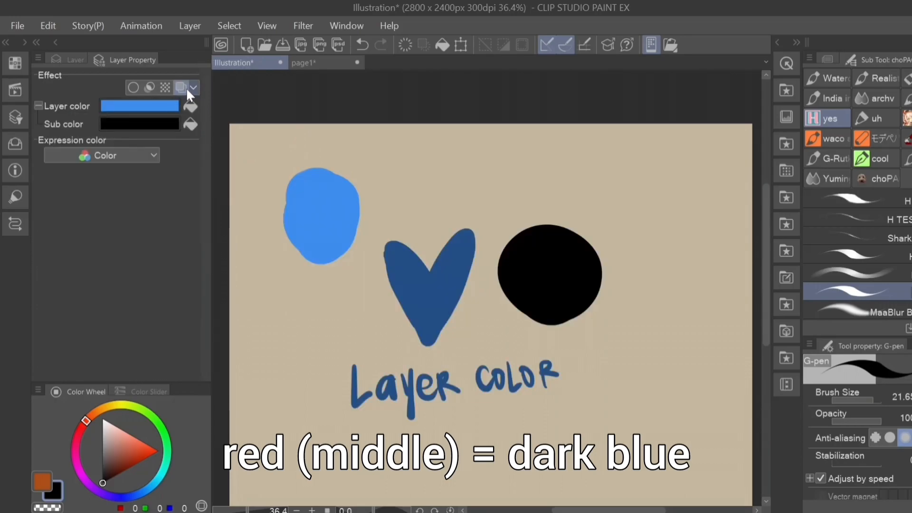
click(183, 87)
click(182, 87)
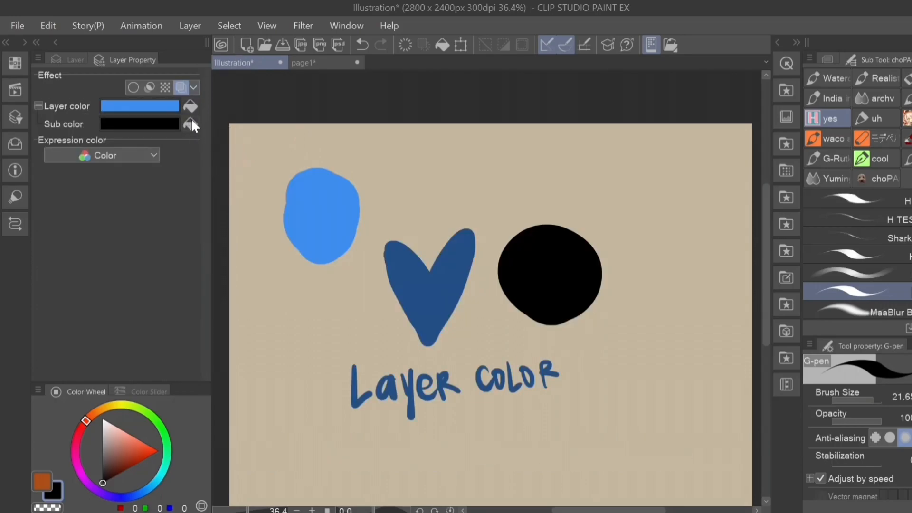
Step: Change the sub color to white (FFFFFF) and toggle the Layer color effect to compare the shapes
click(160, 126)
click(470, 191)
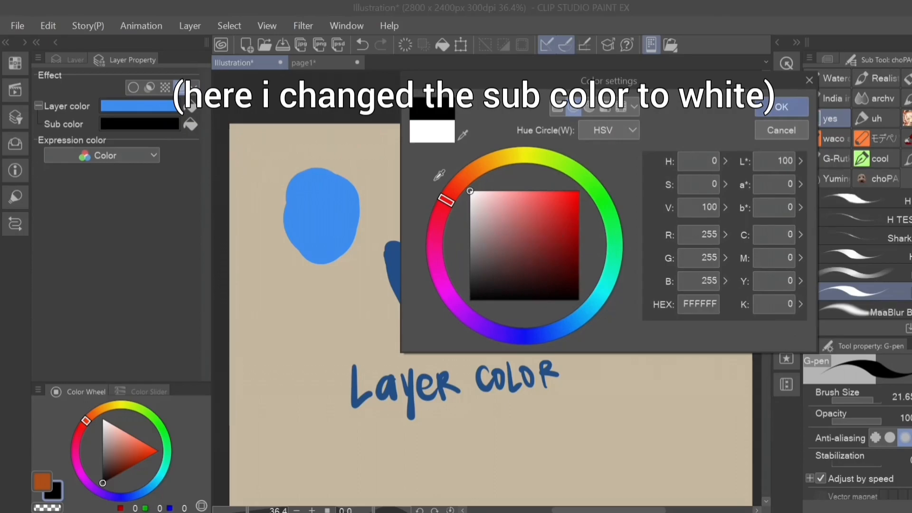
click(801, 100)
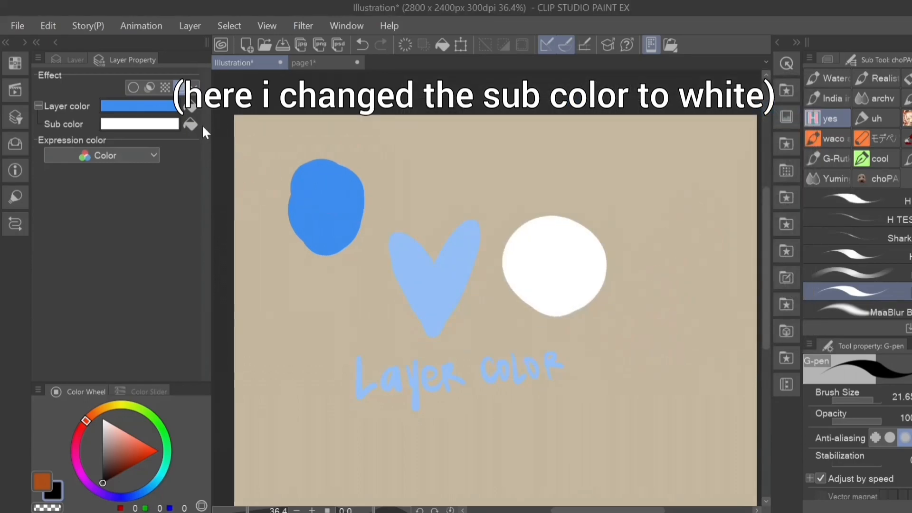
click(182, 87)
click(183, 87)
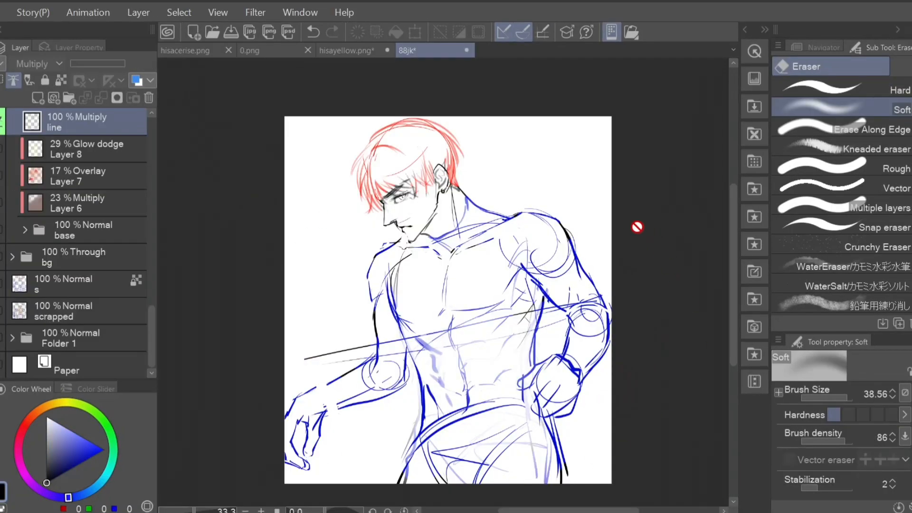
Step: Rename the figure drawing's layer "s" as sketch and move it directly below the base folder
scroll(596, 256, up, 3)
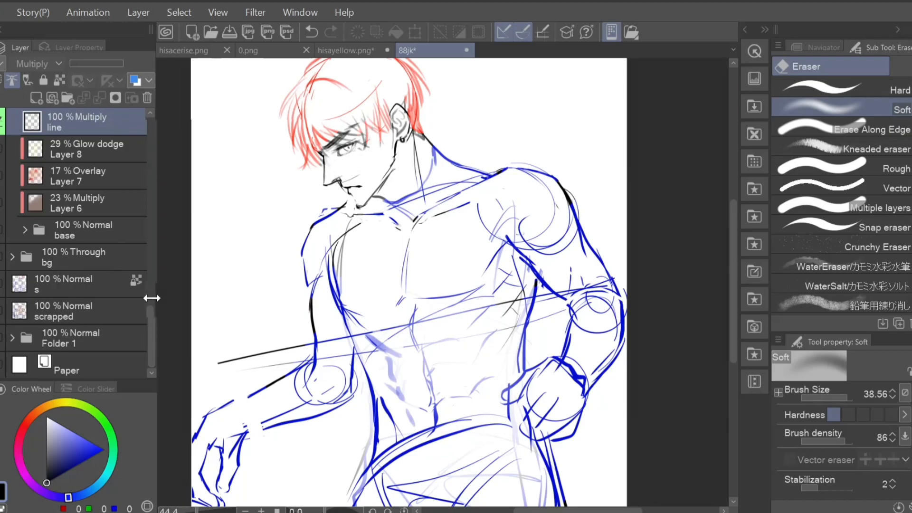
click(38, 284)
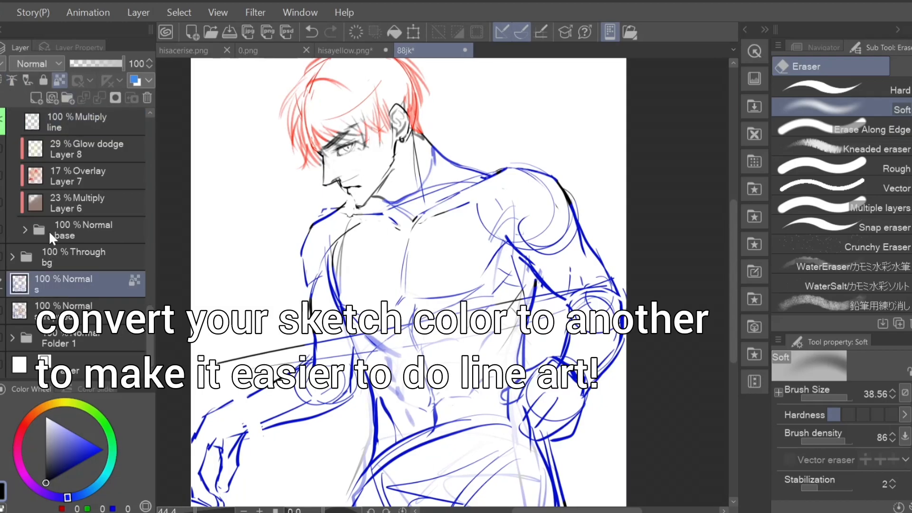
double_click(39, 290)
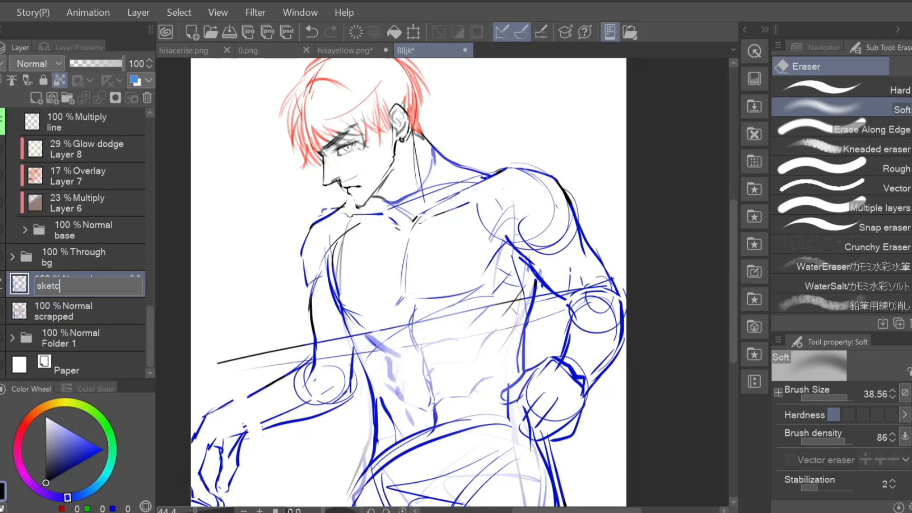
text(ketch)
key(Return)
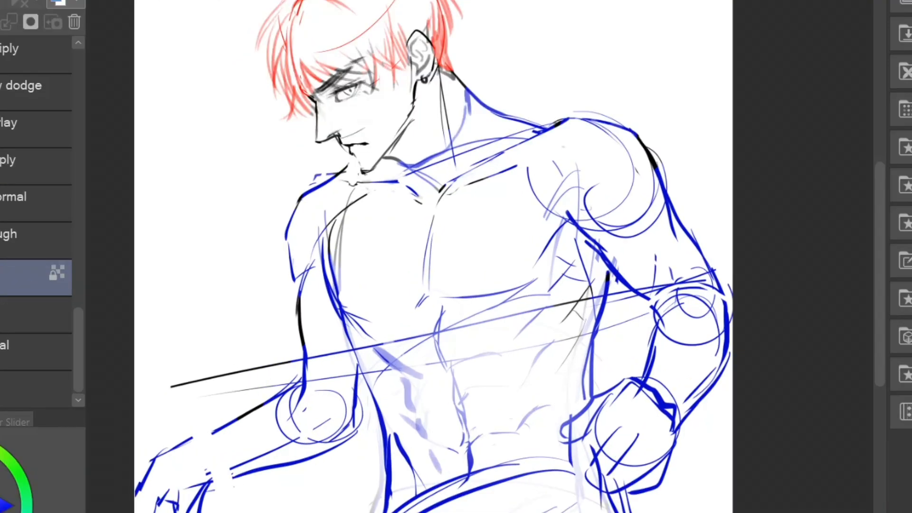
drag(11, 281, 15, 257)
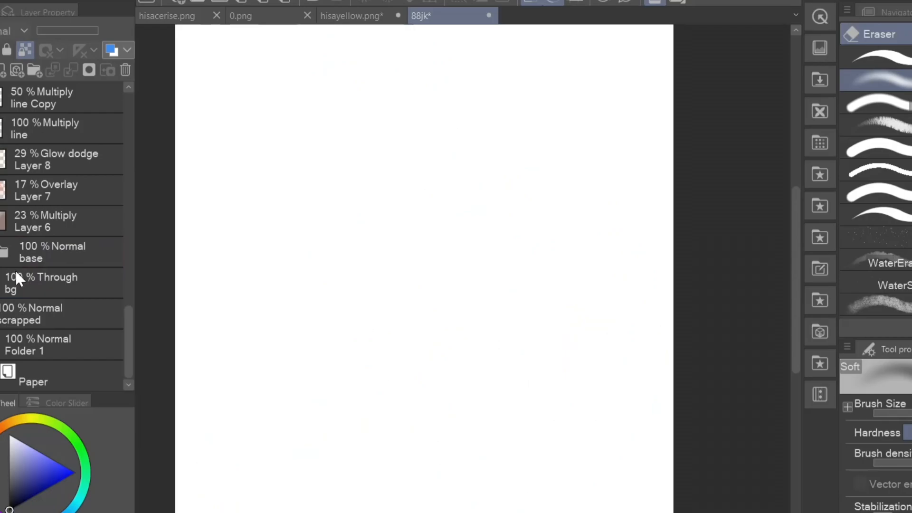
drag(55, 343, 50, 264)
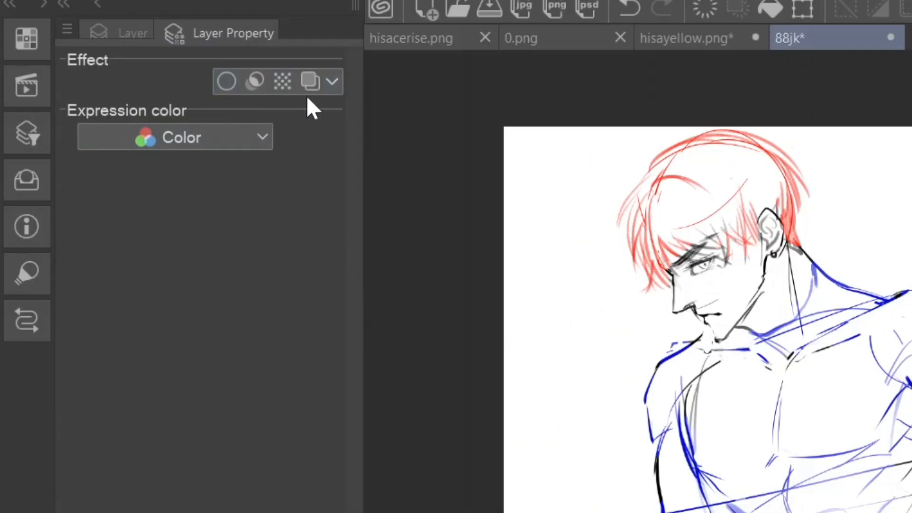
Step: Turn on the blue Layer color effect for the sketch layer and lower its opacity to 53%
click(314, 86)
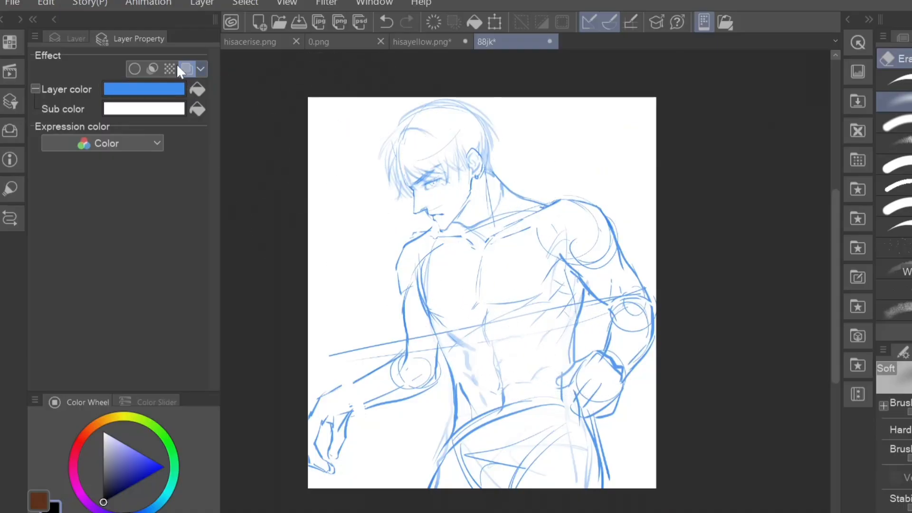
click(75, 38)
mouse_move(128, 55)
mouse_down()
mouse_move(158, 52)
mouse_move(150, 56)
mouse_up()
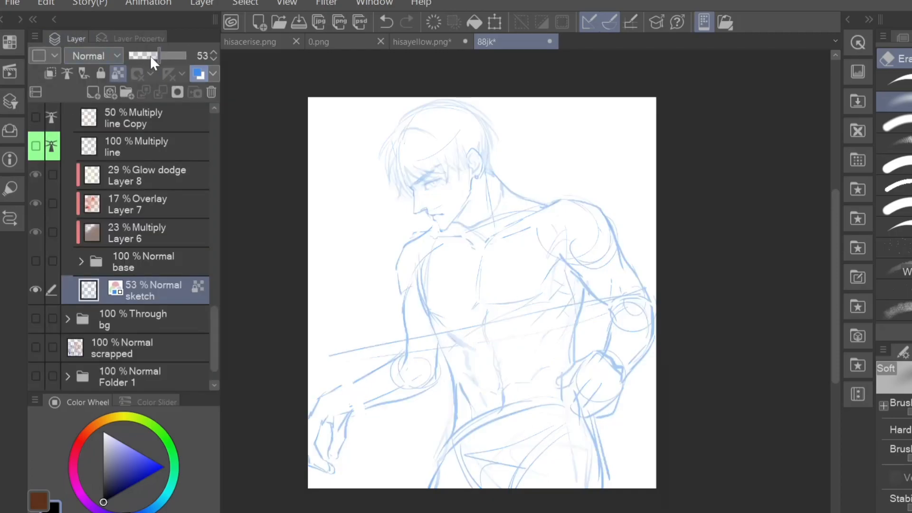
Step: Add a new layer above the sketch and ink the face profile and jawline in black over the blue lines
click(94, 93)
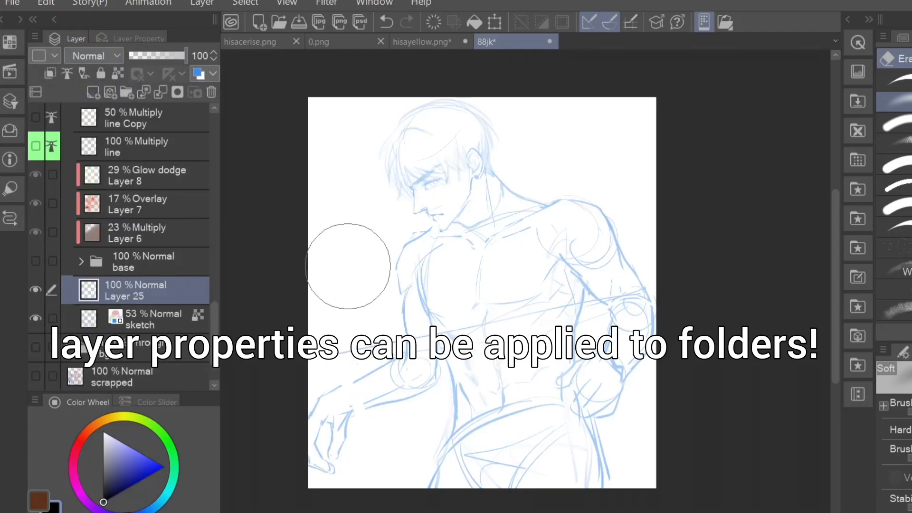
key(p)
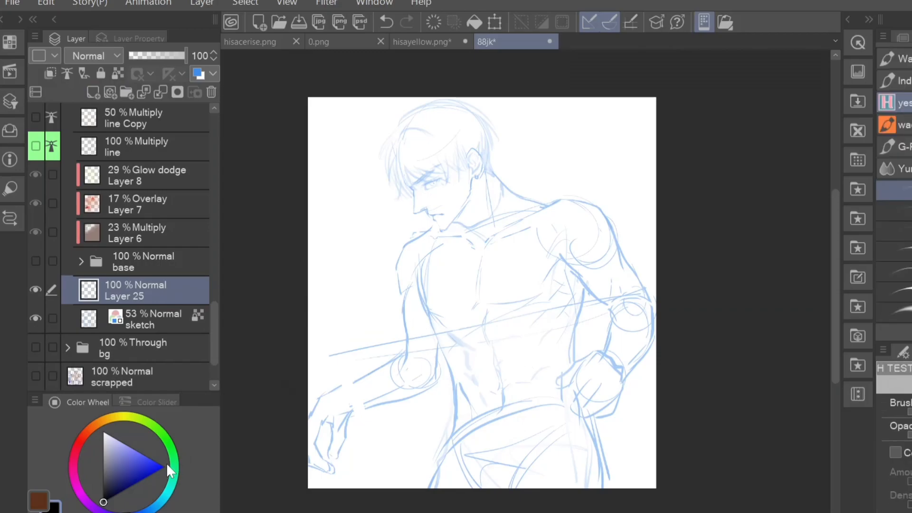
scroll(525, 159, up, 3)
mouse_move(475, 209)
mouse_down()
mouse_move(532, 287)
mouse_move(669, 233)
mouse_move(674, 194)
mouse_up()
drag(663, 134, 674, 193)
drag(540, 215, 568, 195)
drag(571, 188, 571, 231)
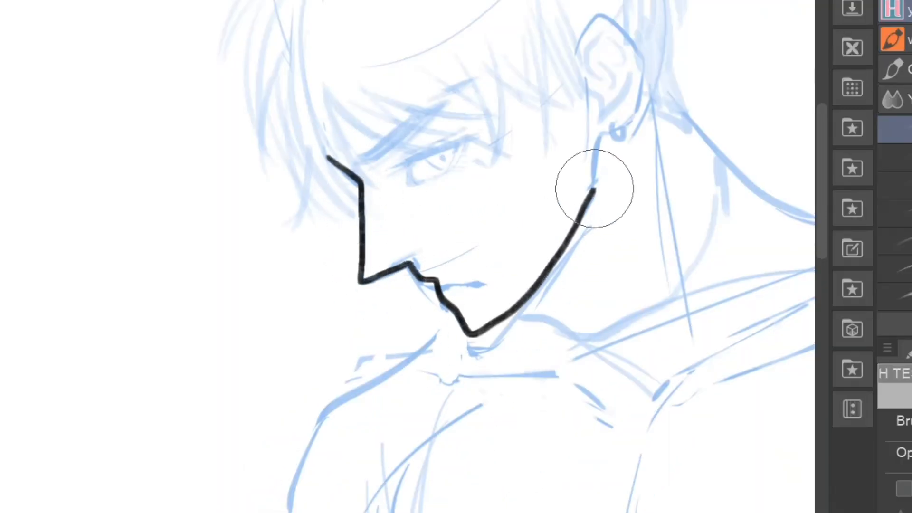
Step: Ink the figure's eye, eyebrow, nostril, mouth, ear and neck line in black over the sketch
drag(449, 141, 448, 161)
mouse_move(382, 160)
mouse_down()
mouse_move(446, 86)
mouse_move(441, 132)
mouse_up()
drag(388, 266, 418, 247)
drag(427, 285, 460, 262)
drag(518, 296, 610, 342)
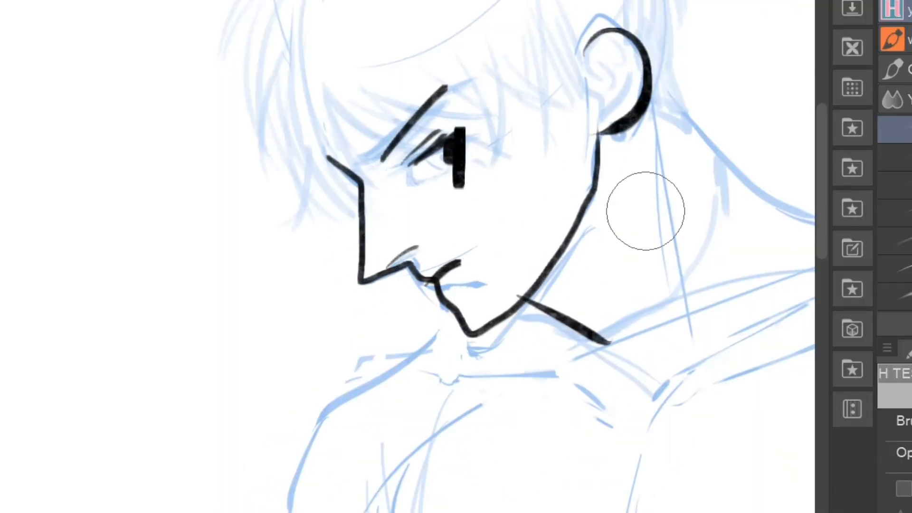
Step: Ink the back of the neck and zigzag bangs across the forehead in black over the blue sketch
drag(663, 103, 775, 213)
mouse_move(258, 51)
mouse_down()
mouse_move(515, 49)
mouse_move(569, 1)
mouse_up()
drag(183, 372, 227, 377)
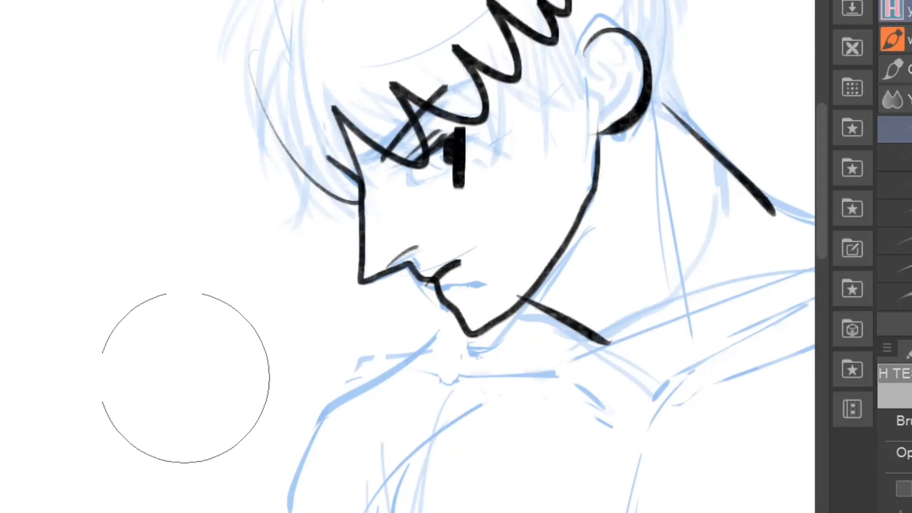
Step: Look over the figure's clean line art, from the hair and face down to the shoulders and chest
scroll(136, 300, up, 4)
scroll(326, 257, up, 4)
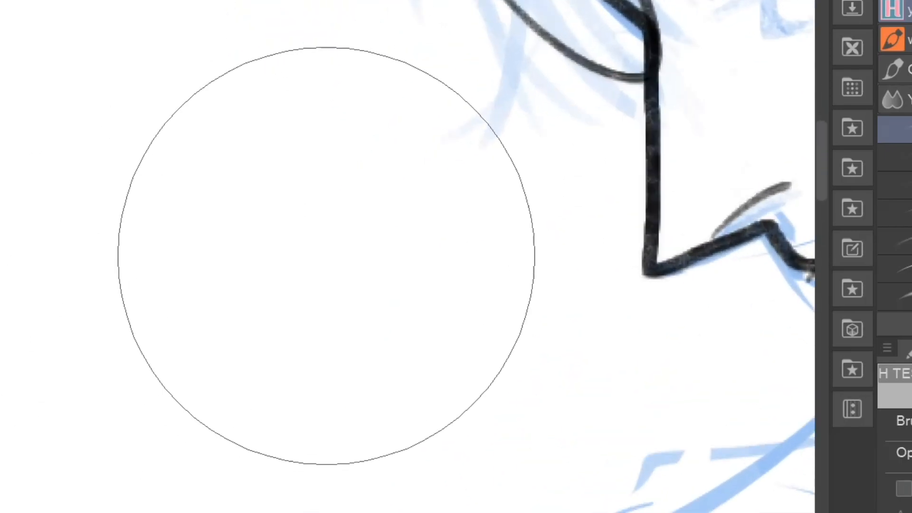
scroll(326, 257, up, 3)
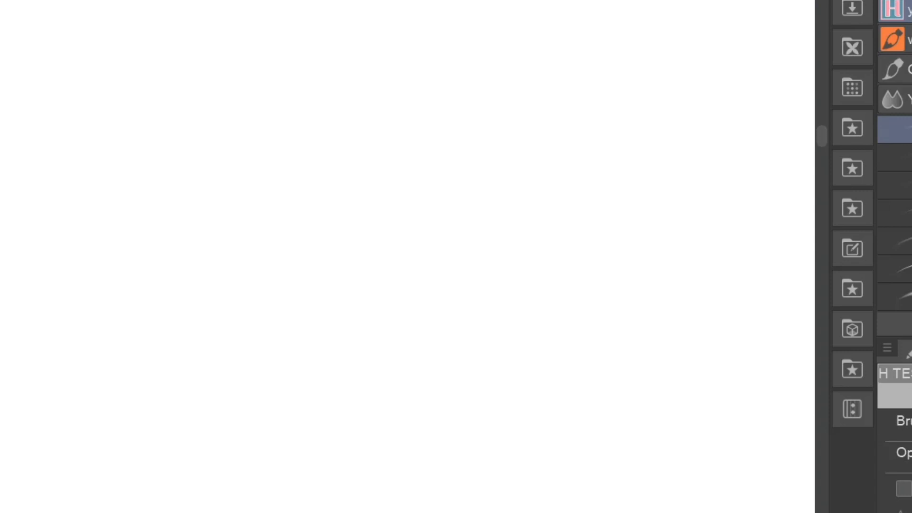
scroll(24, 445, down, 8)
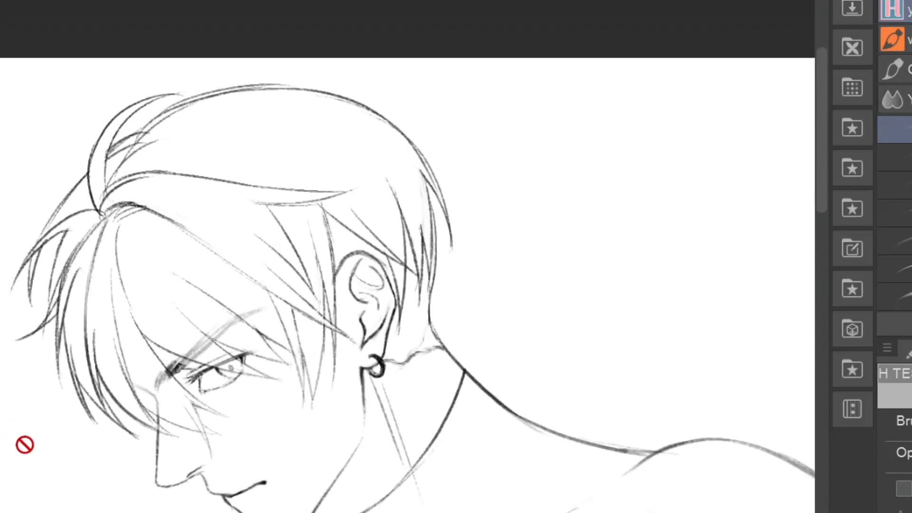
scroll(24, 445, down, 3)
scroll(328, 451, down, 2)
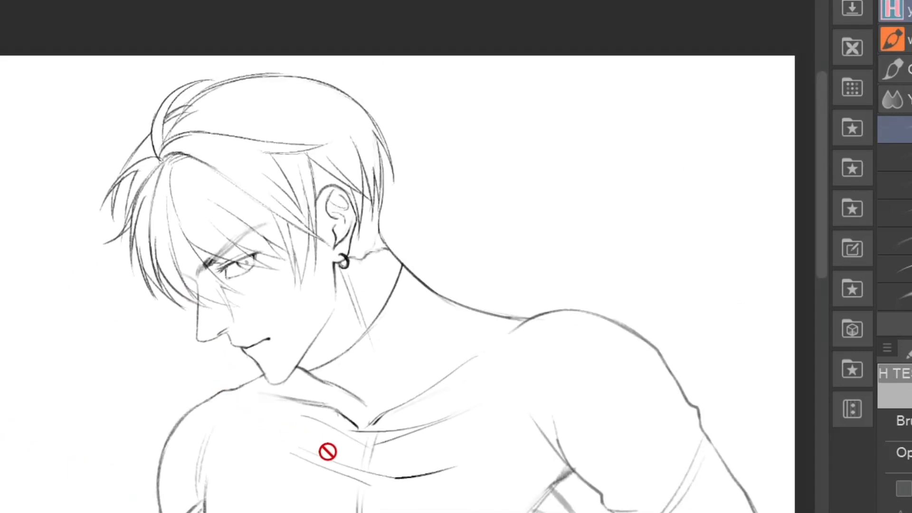
drag(341, 473, 344, 463)
drag(400, 490, 398, 427)
scroll(397, 427, down, 1)
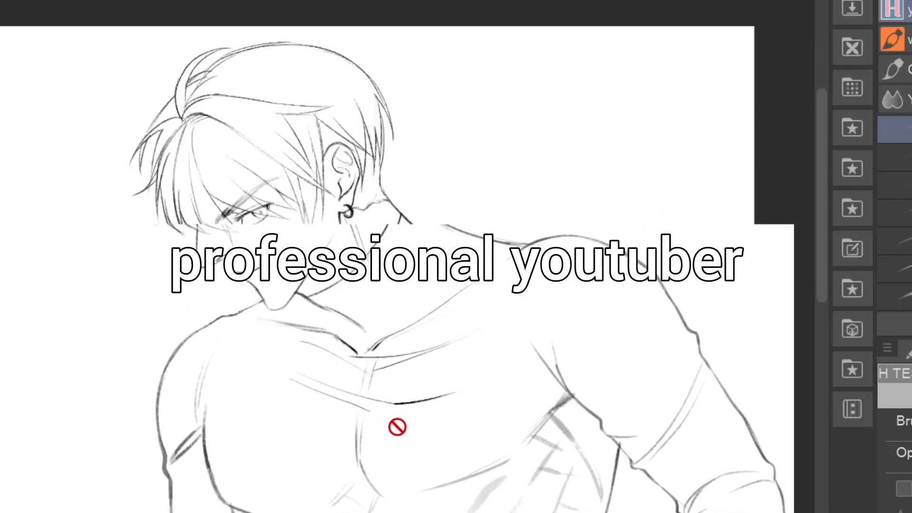
scroll(397, 426, down, 3)
scroll(444, 369, up, 4)
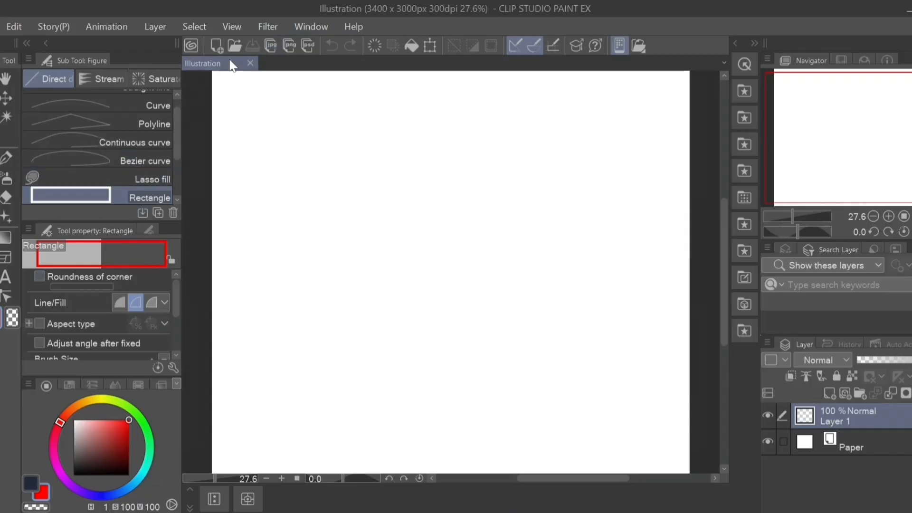
Step: Open the Layer Property palette and turn on the Layer color effect for the dog-head pattern layer
click(296, 21)
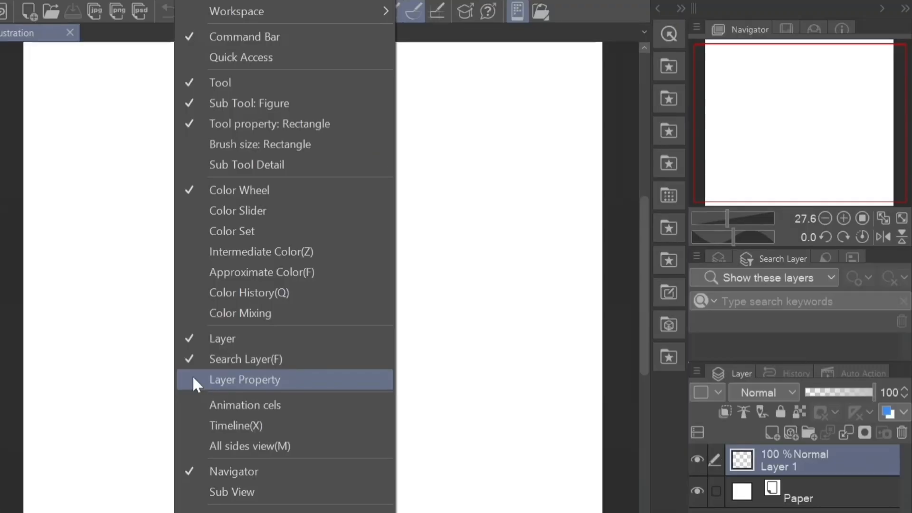
click(342, 302)
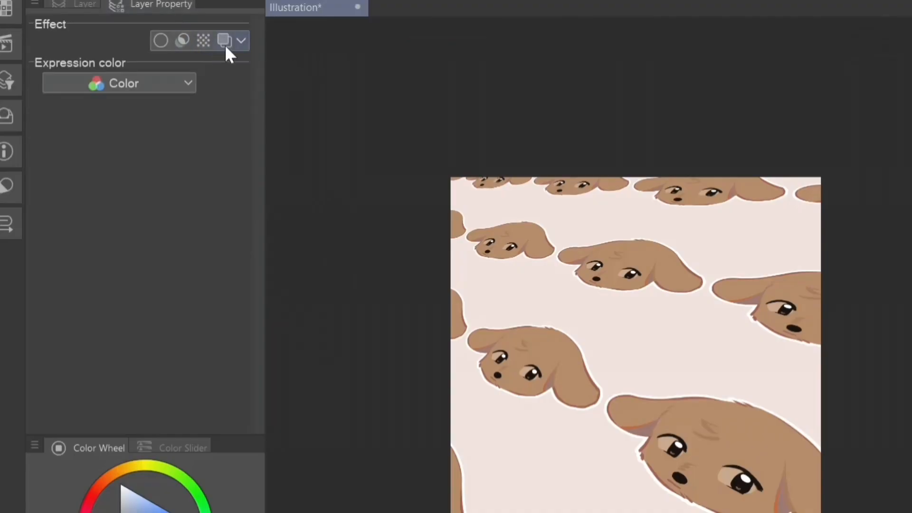
click(832, 238)
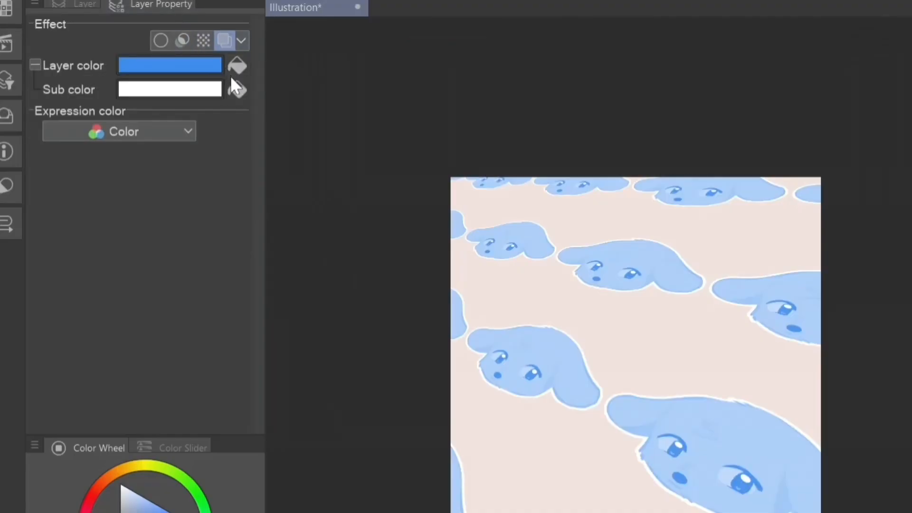
Step: Change the dog-head pattern's Layer color to dark purple
click(783, 283)
click(745, 147)
click(753, 257)
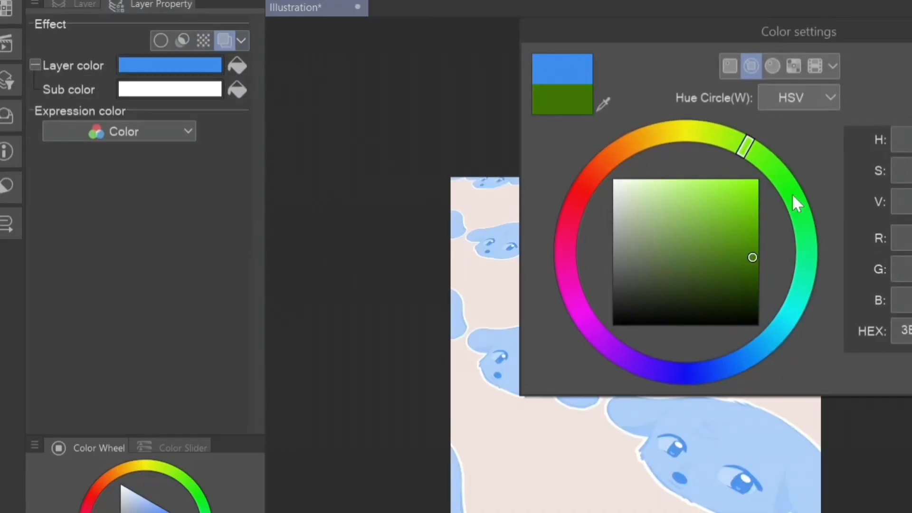
click(596, 332)
click(911, 65)
Step: Set the dog-head pattern's Sub color to a pale cream yellow
click(190, 89)
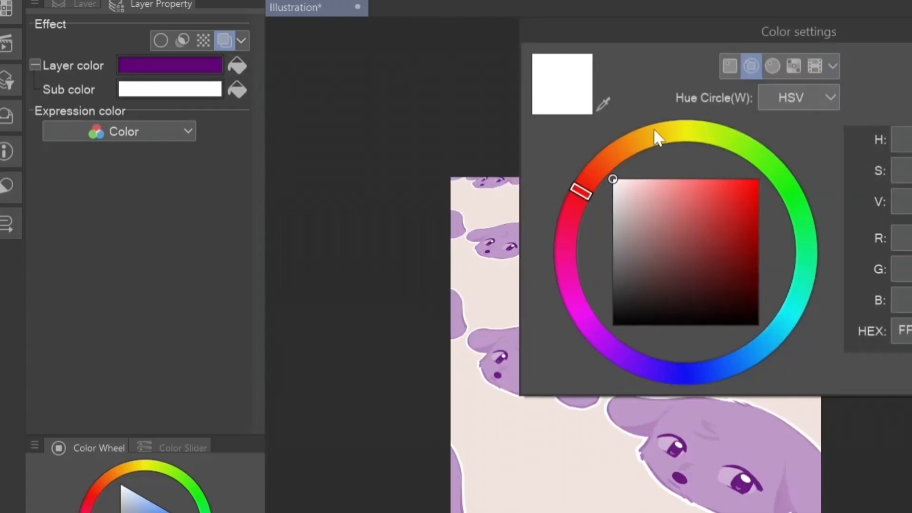
click(657, 138)
click(728, 186)
click(911, 64)
click(179, 89)
click(661, 185)
click(911, 64)
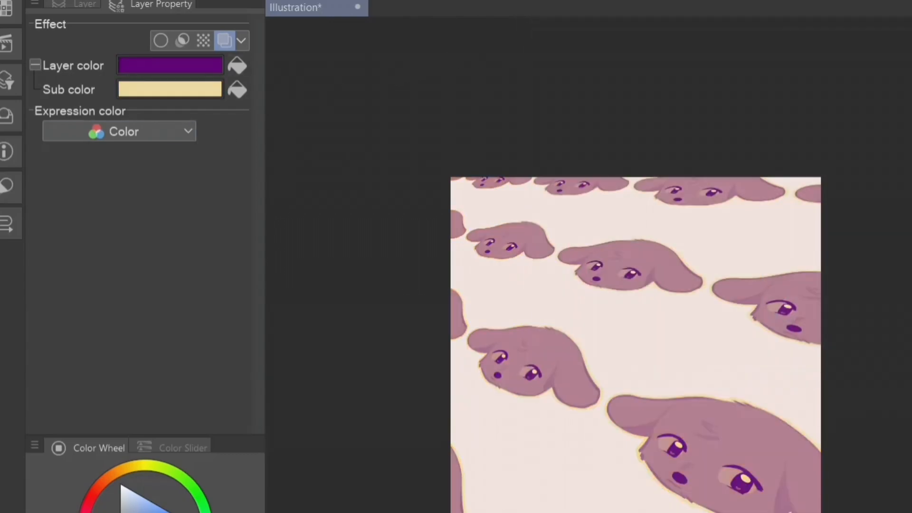
Step: Try a dark golden brown as the Sub color, and settle on a golden yellow
click(179, 89)
click(757, 235)
click(911, 64)
click(179, 90)
click(678, 191)
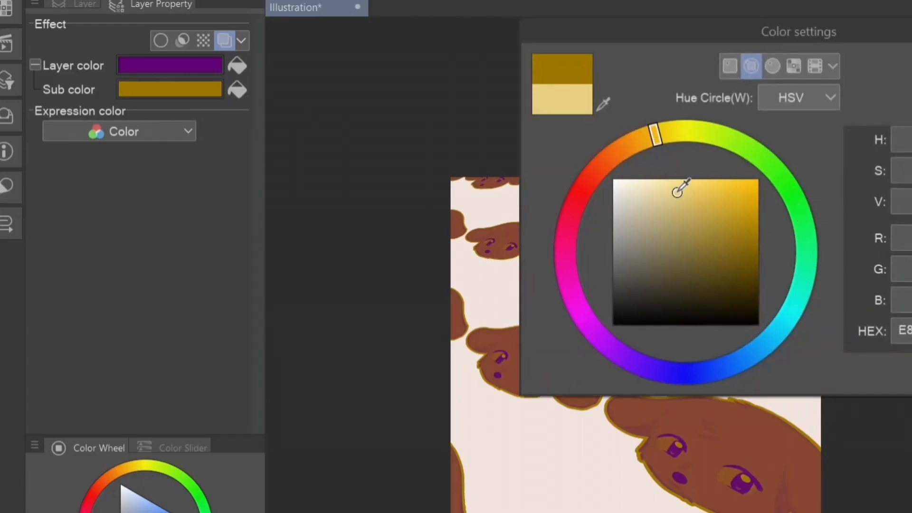
click(714, 195)
click(911, 64)
Step: Change the dog-head pattern's Layer color to a muted raspberry pink
click(201, 67)
click(565, 252)
click(703, 251)
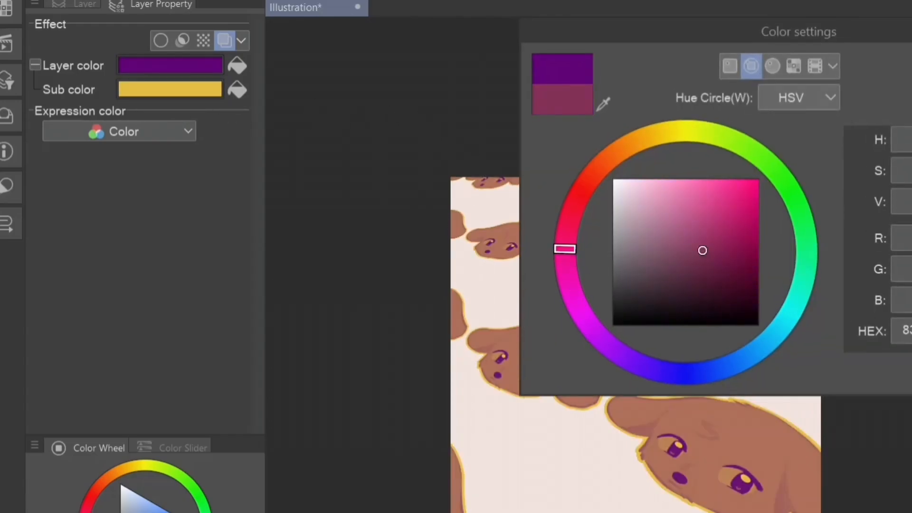
click(911, 64)
Step: Set the dog-head pattern's Layer color to deep blue
click(195, 66)
click(686, 373)
click(743, 215)
click(911, 64)
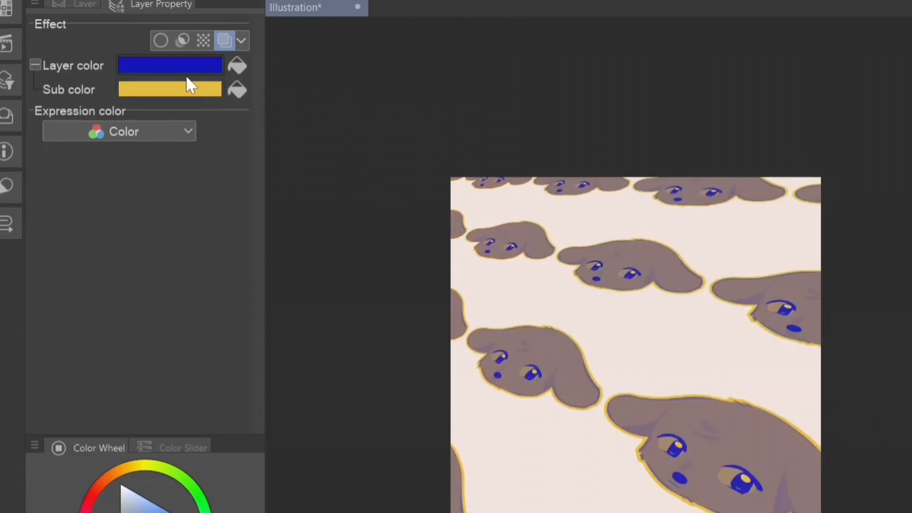
Step: Reopen the Layer color settings and pick a violet hue for the dog-head pattern
click(187, 71)
click(613, 342)
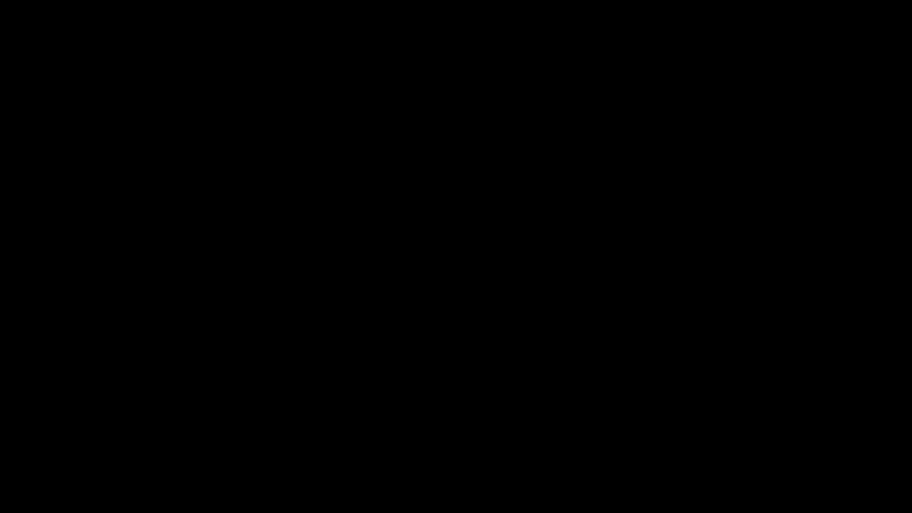